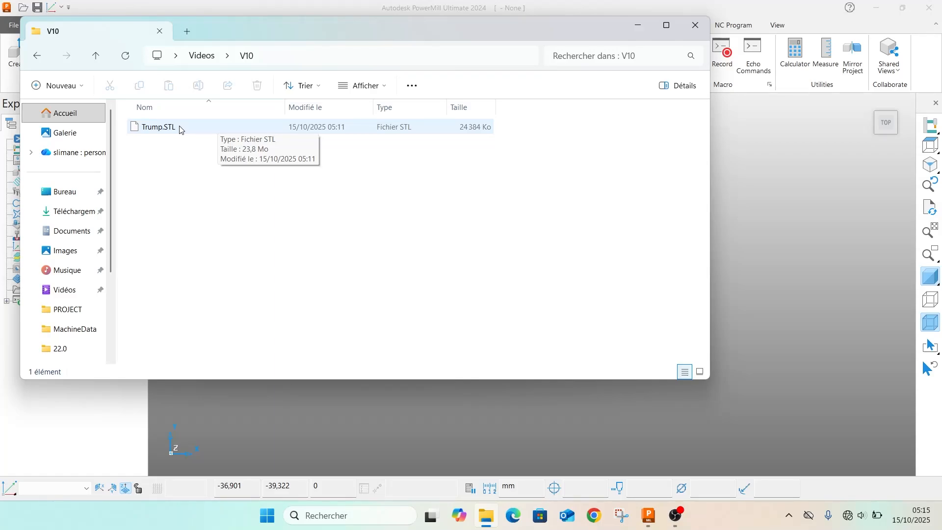
# Import the Trump.STL file from the V10 folder into PowerMill and inspect the bust from the front
pyautogui.moveTo(178, 126); pyautogui.dragTo(351, 139)
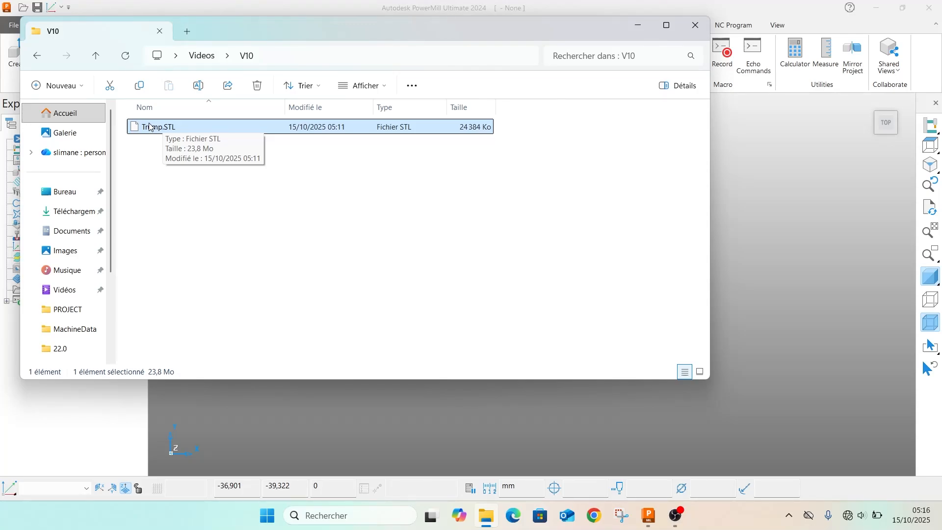
pyautogui.moveTo(141, 128); pyautogui.dragTo(785, 242)
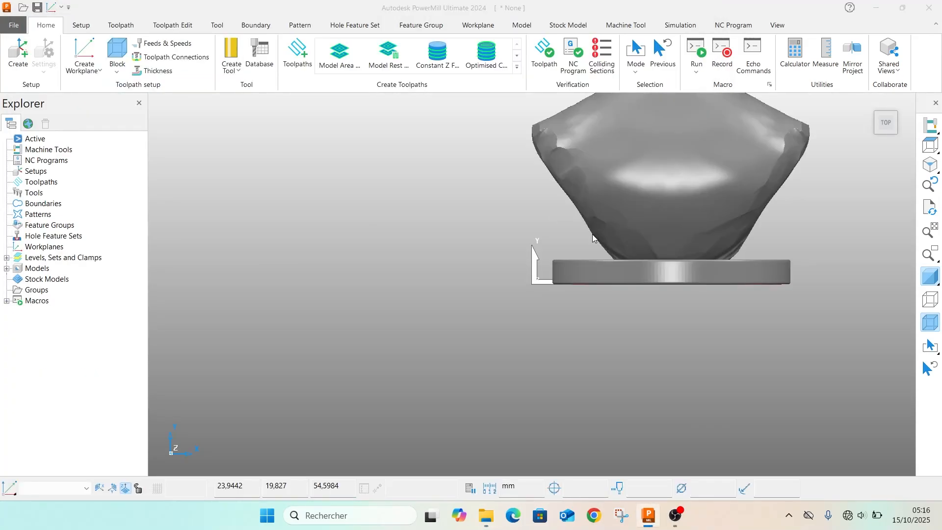
pyautogui.scroll(-3, 621, 254)
pyautogui.moveTo(751, 190); pyautogui.dragTo(641, 341, button='middle')
pyautogui.scroll(3, 535, 220)
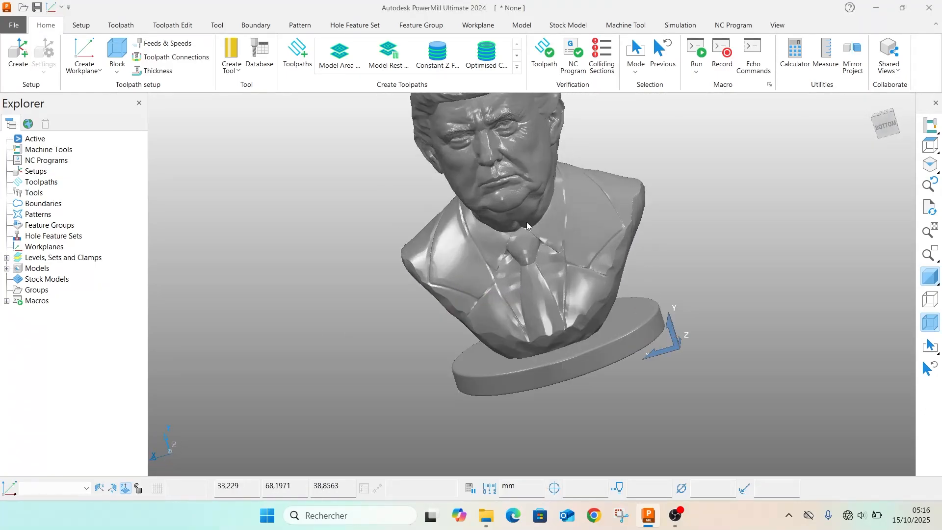
pyautogui.moveTo(538, 240); pyautogui.dragTo(549, 279, button='middle')
pyautogui.scroll(-3, 541, 286)
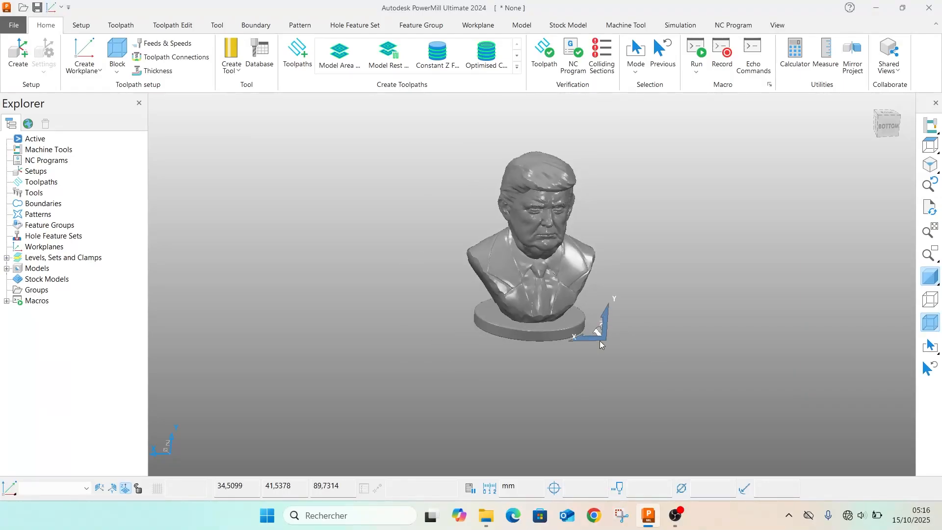
# Try calculating a cylinder block around the bust using the Global Transform coordinate system, then close the block settings without accepting
pyautogui.click(117, 72)
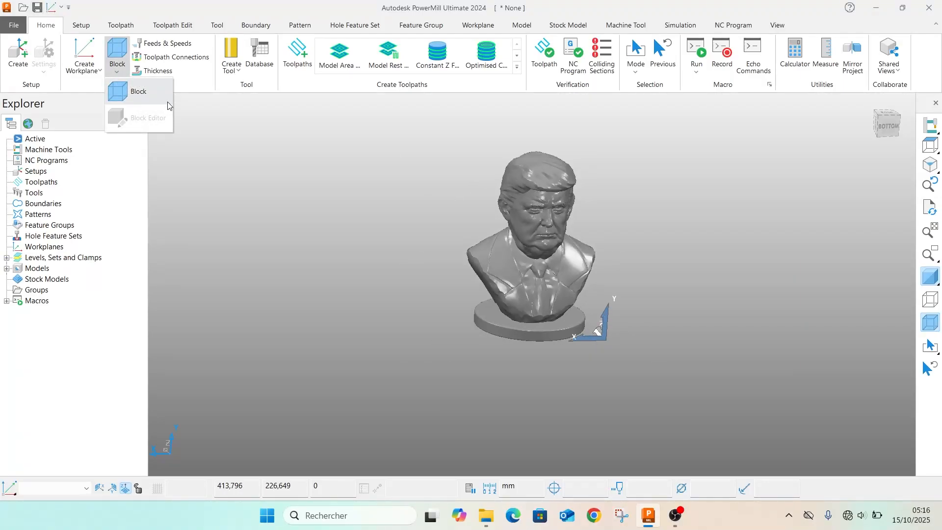
pyautogui.click(145, 91)
pyautogui.click(89, 188)
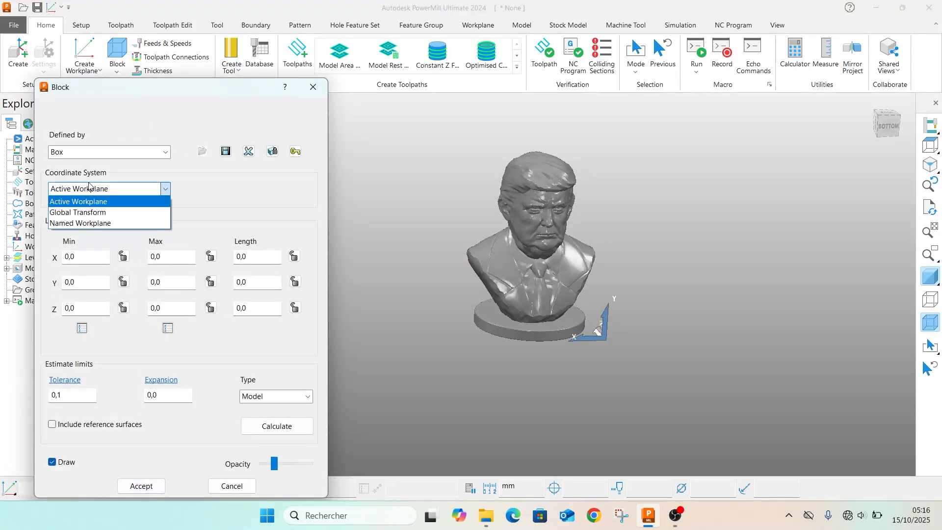
pyautogui.click(91, 212)
pyautogui.click(108, 153)
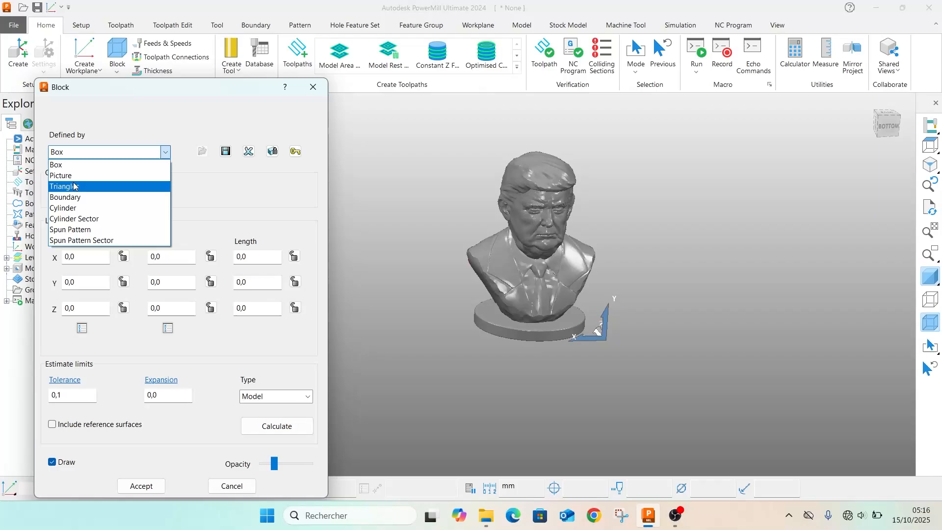
pyautogui.click(76, 208)
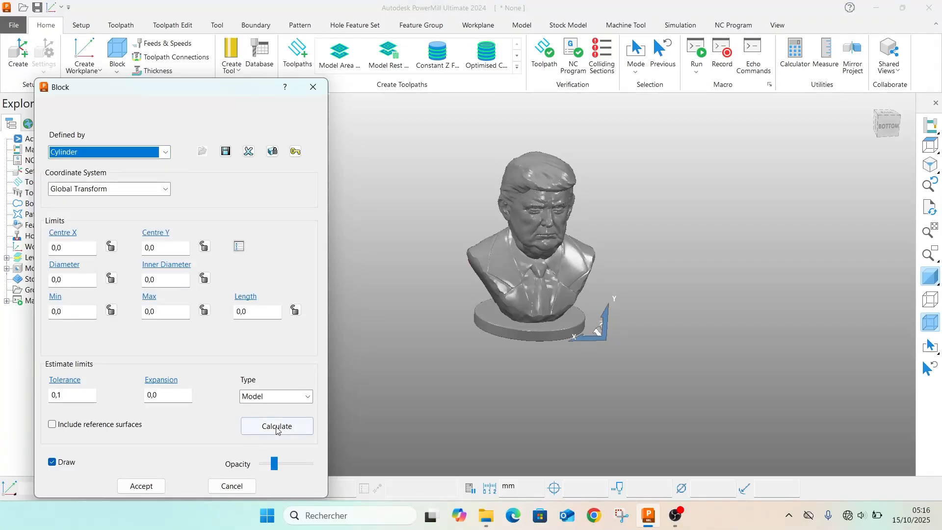
pyautogui.click(276, 429)
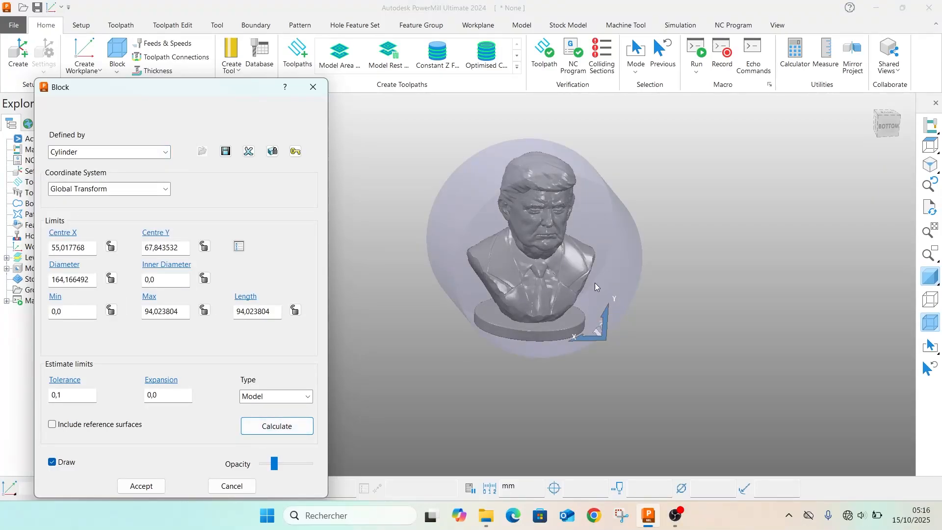
pyautogui.scroll(-2, 588, 283)
pyautogui.moveTo(532, 284); pyautogui.dragTo(514, 296, button='middle')
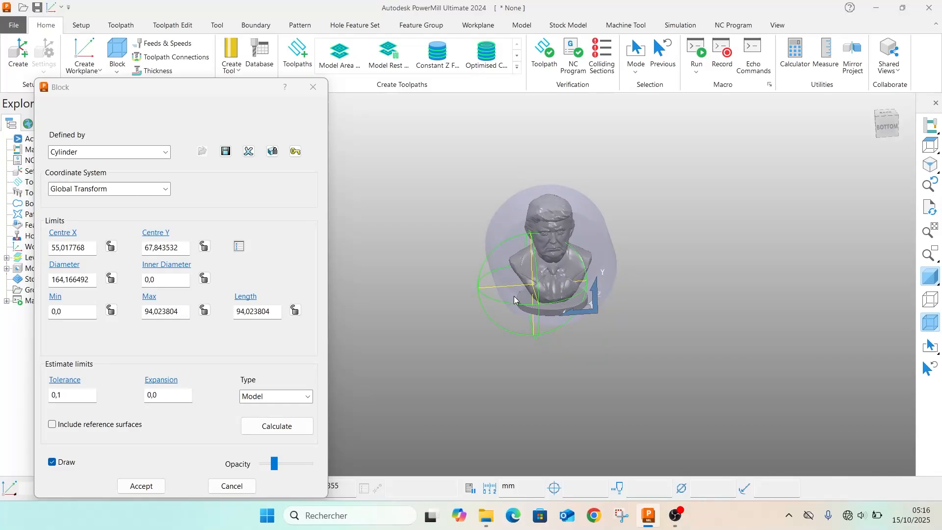
pyautogui.scroll(3, 604, 304)
pyautogui.scroll(-3, 597, 308)
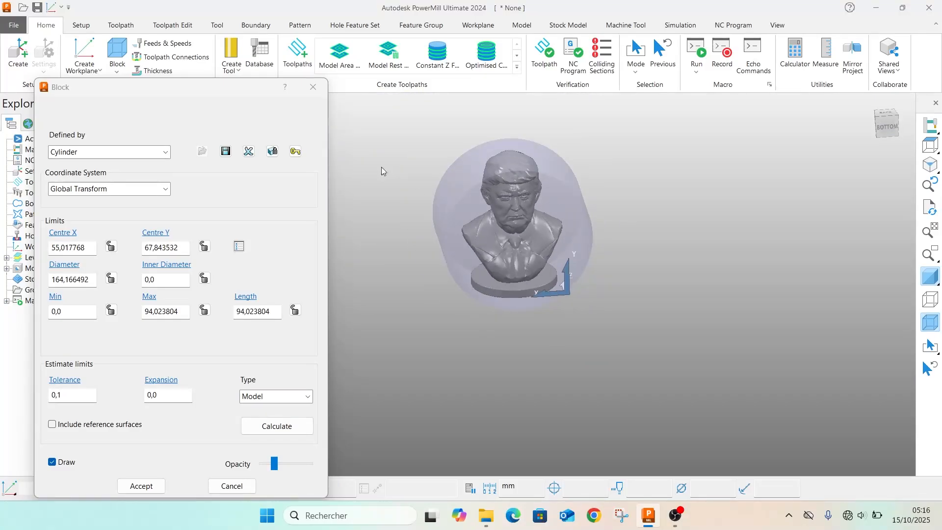
pyautogui.click(305, 89)
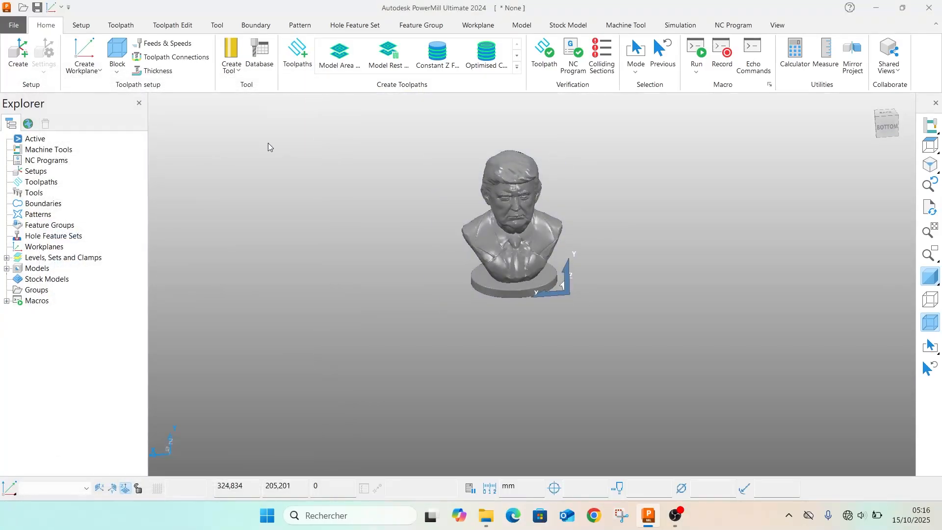
pyautogui.click(75, 72)
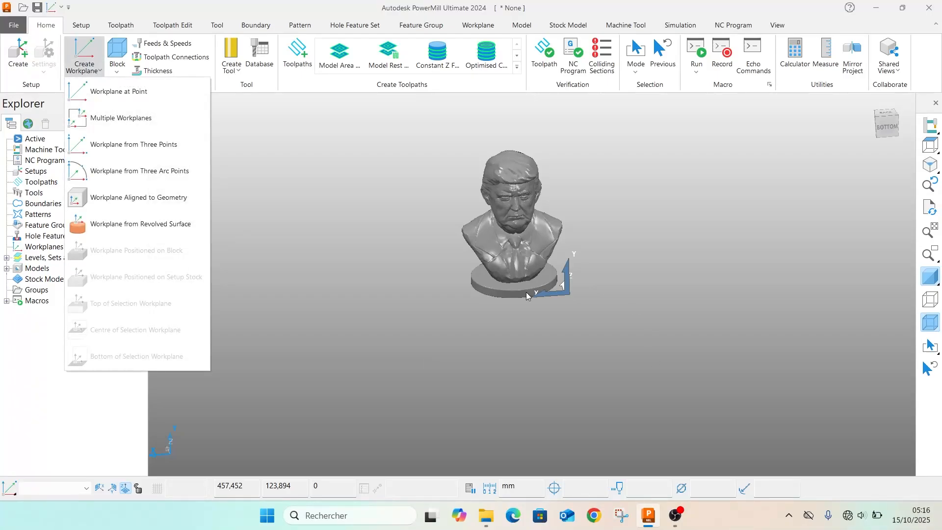
pyautogui.click(568, 303)
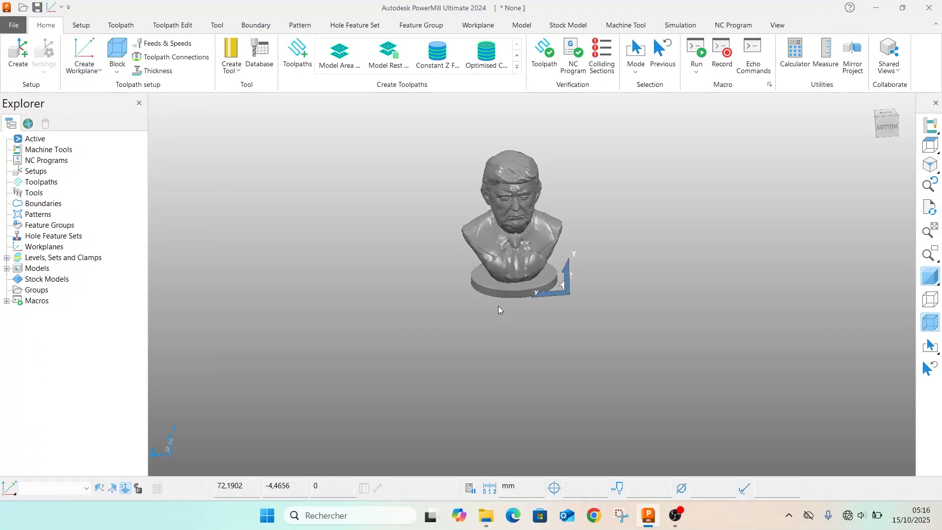
pyautogui.click(89, 71)
pyautogui.click(93, 91)
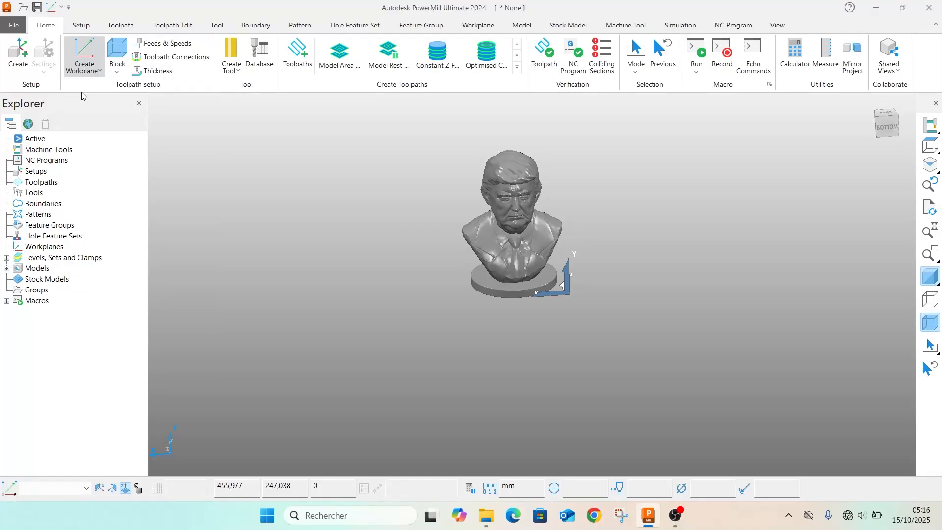
pyautogui.scroll(5, 619, 344)
pyautogui.scroll(1, 620, 345)
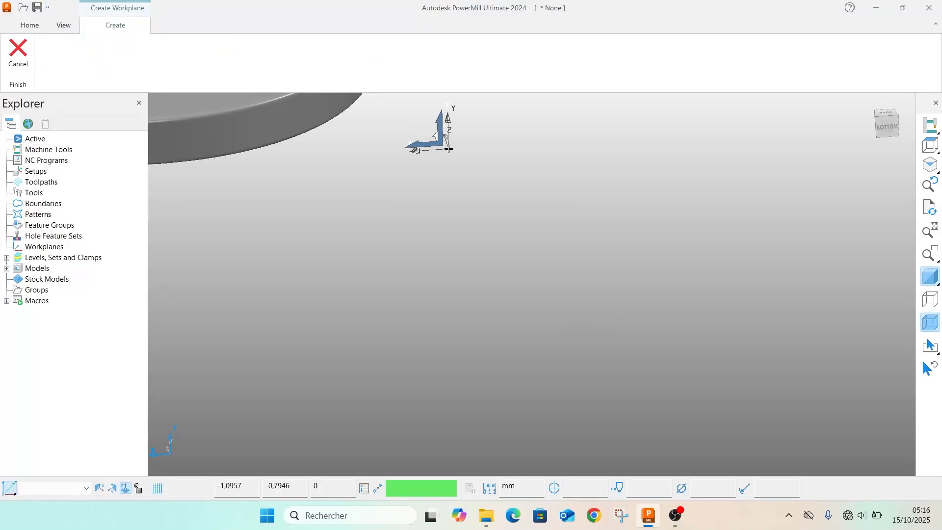
pyautogui.click(19, 49)
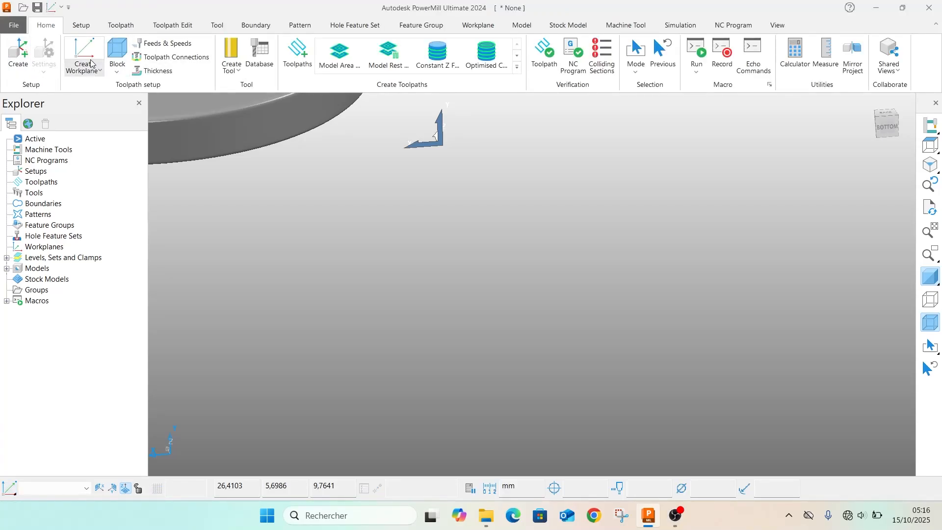
# Create a workplane at the global origin point beside the bust's base and rename it Global
pyautogui.click(90, 63)
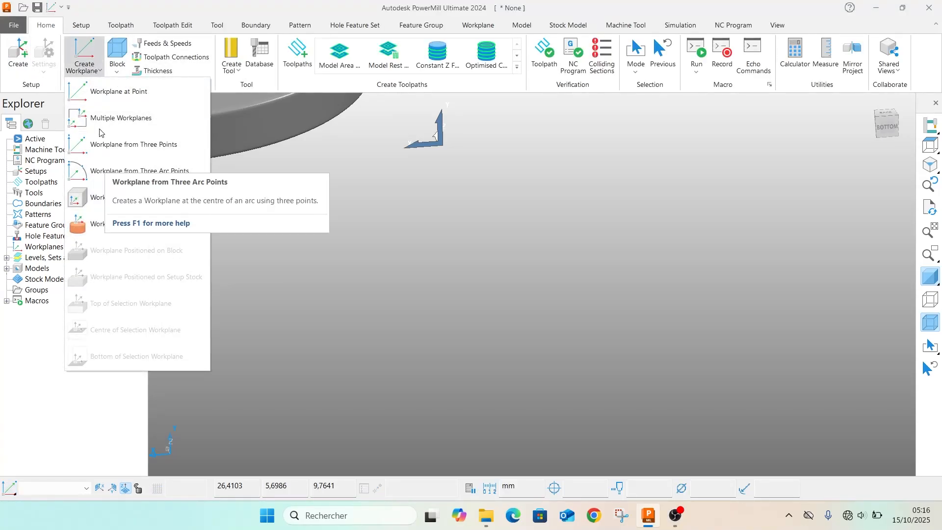
pyautogui.click(114, 92)
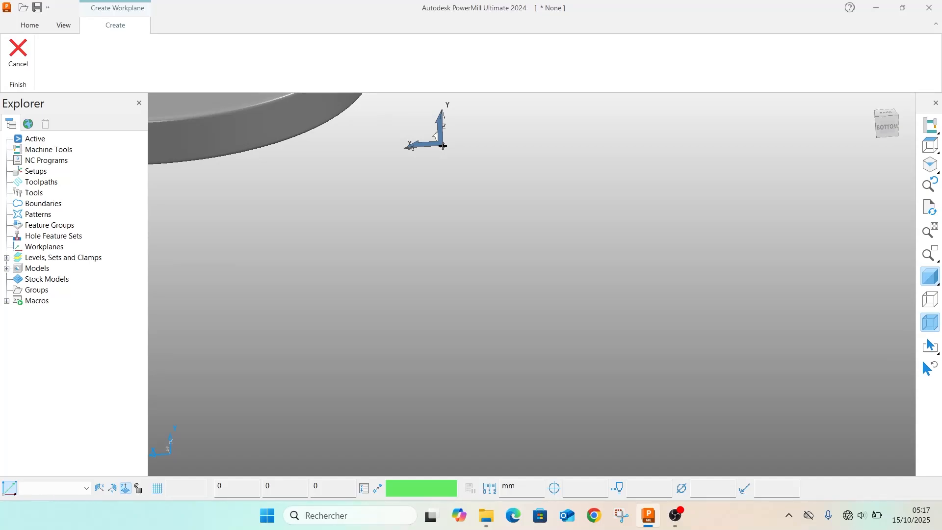
pyautogui.click(443, 145)
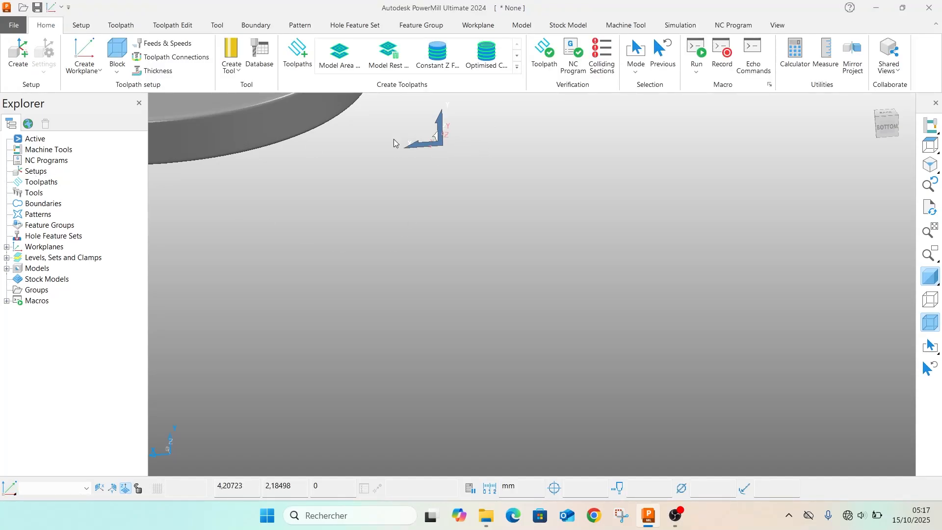
pyautogui.click(7, 247)
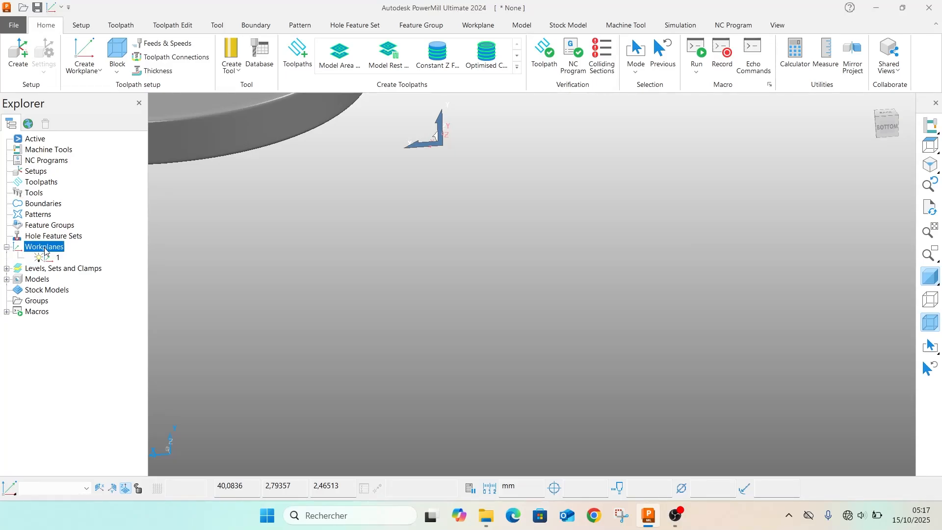
pyautogui.click(57, 258)
pyautogui.click(57, 258)
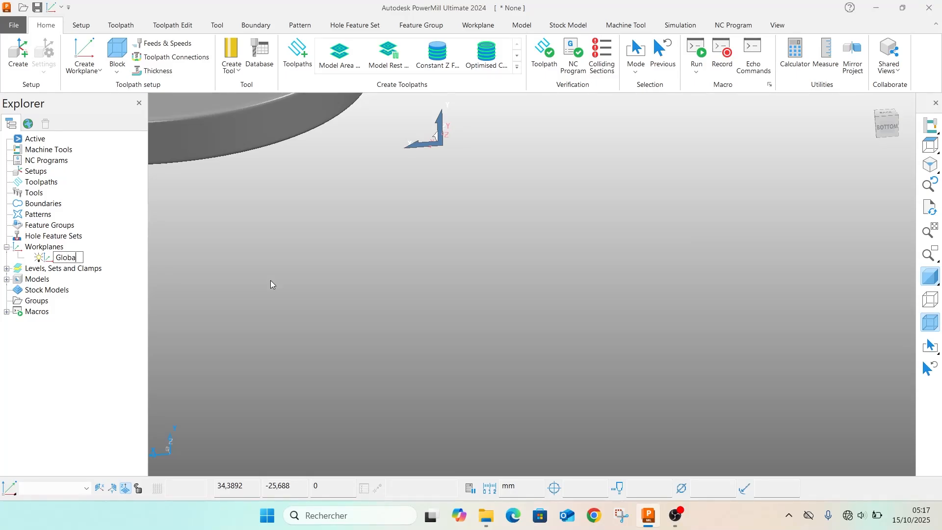
pyautogui.press('Return')
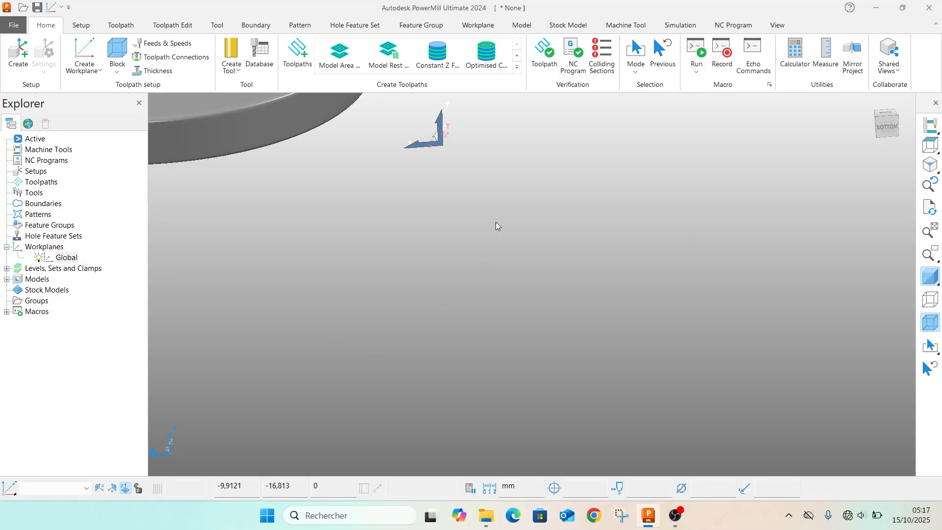
# Open the Global workplane for editing and twist it 90 degrees around its X axis
pyautogui.doubleClick(449, 137)
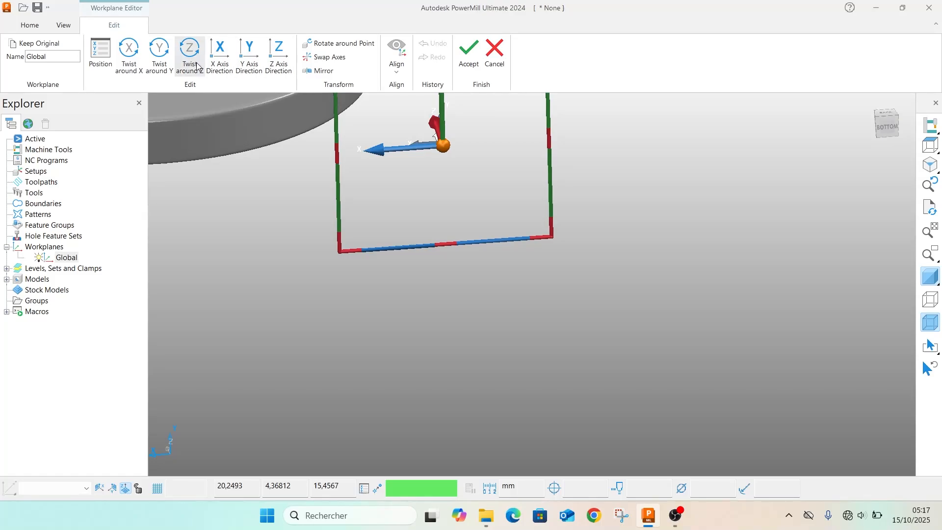
pyautogui.scroll(-2, 491, 227)
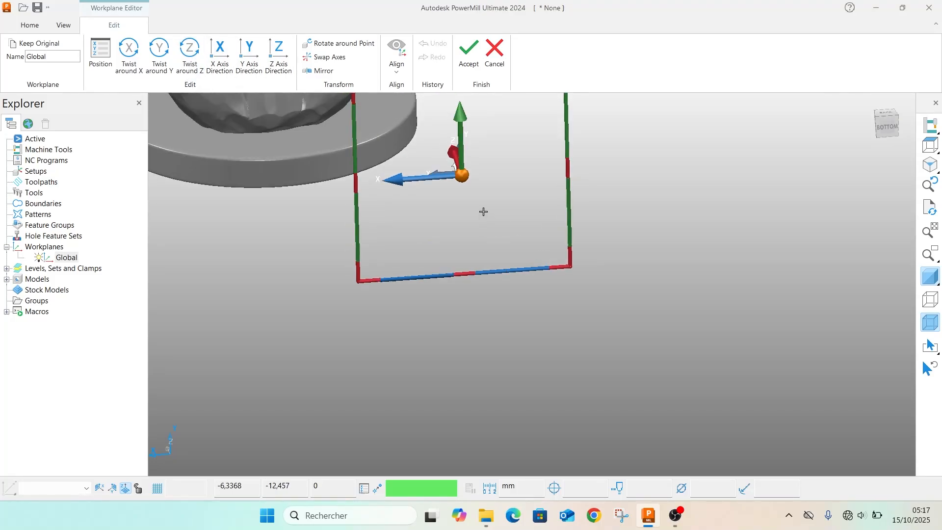
pyautogui.click(128, 59)
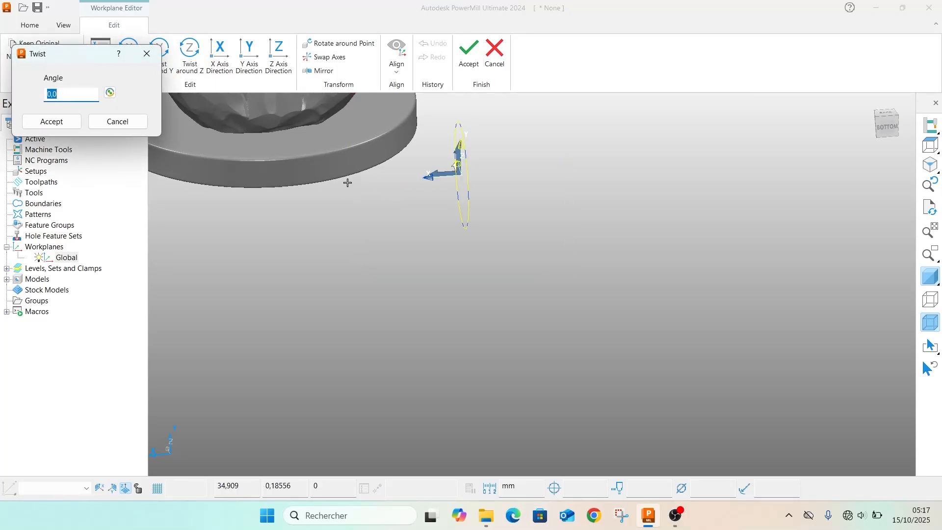
pyautogui.write('90')
pyautogui.press('Return')
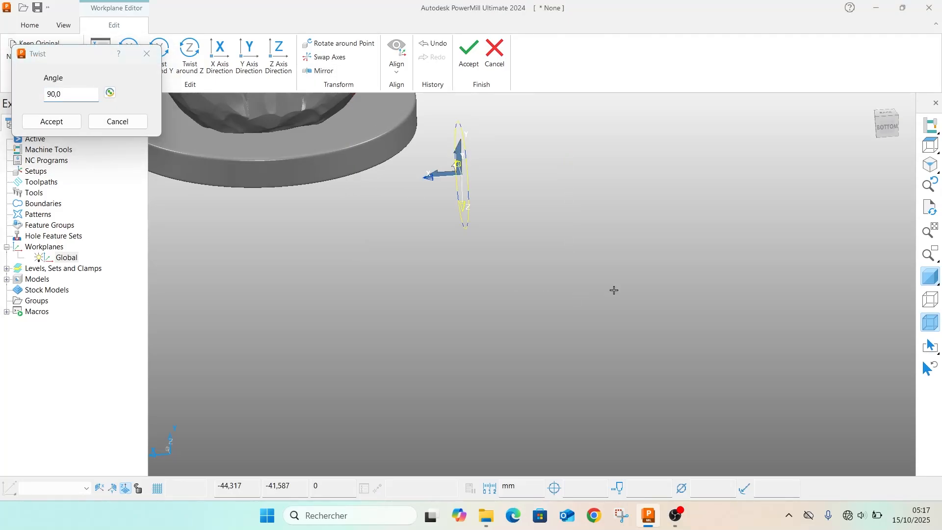
pyautogui.moveTo(502, 167); pyautogui.dragTo(494, 199, button='middle')
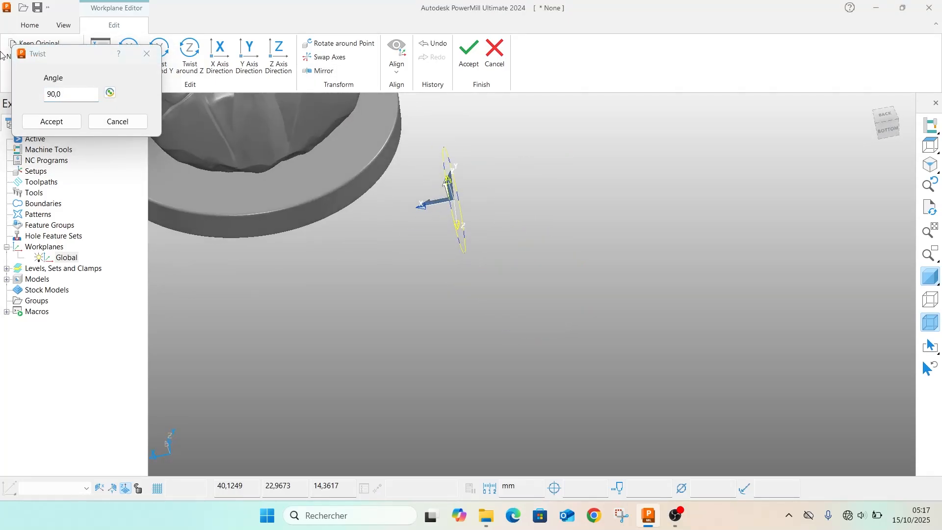
# Set the Global workplane's twist around X to 270 degrees and accept the workplane edit
pyautogui.click(66, 94)
pyautogui.moveTo(66, 94); pyautogui.dragTo(17, 92)
pyautogui.write('1')
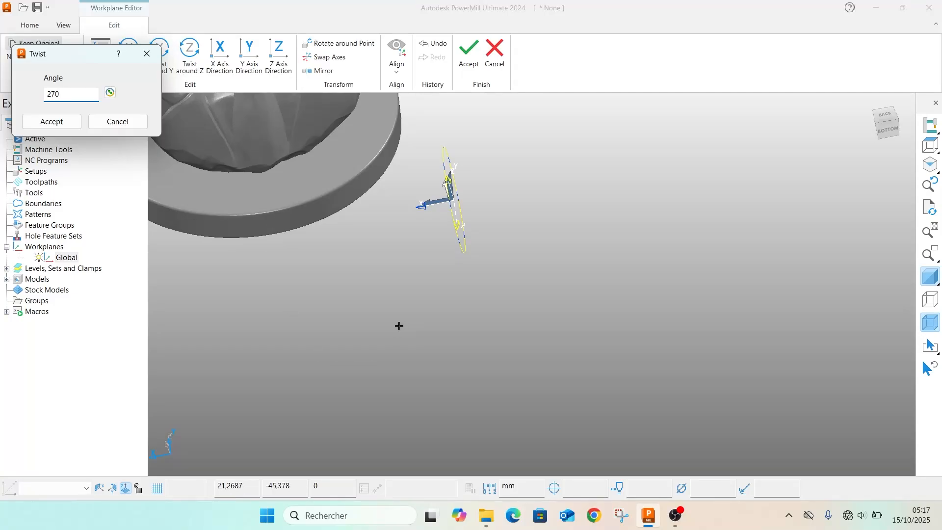
pyautogui.click(400, 326)
pyautogui.moveTo(504, 187); pyautogui.dragTo(210, 157, button='middle')
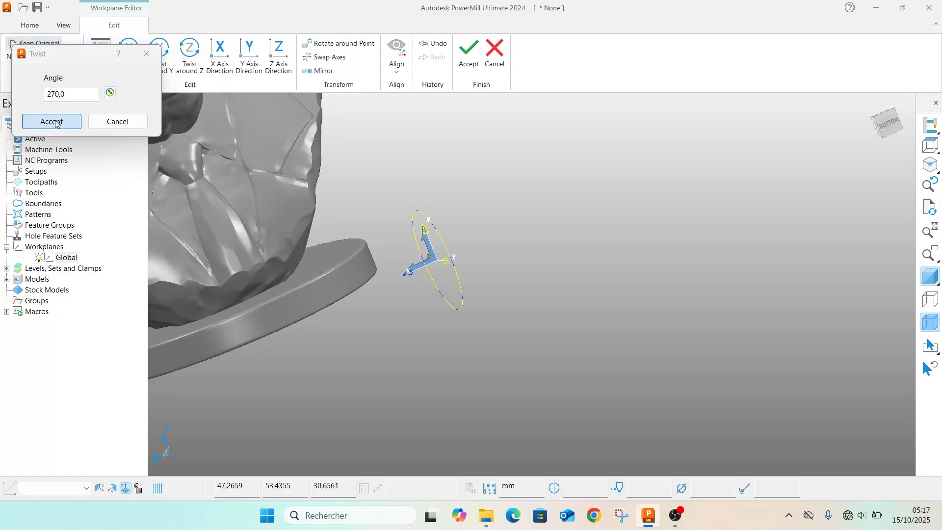
pyautogui.click(39, 121)
pyautogui.click(468, 52)
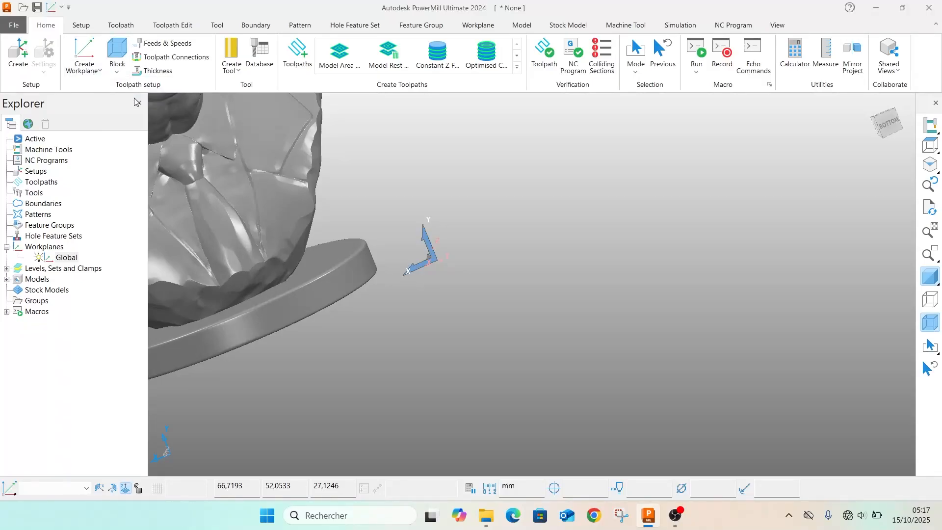
# Define a cylinder block using the named workplane Global, calculate it around the bust model and accept it
pyautogui.click(116, 154)
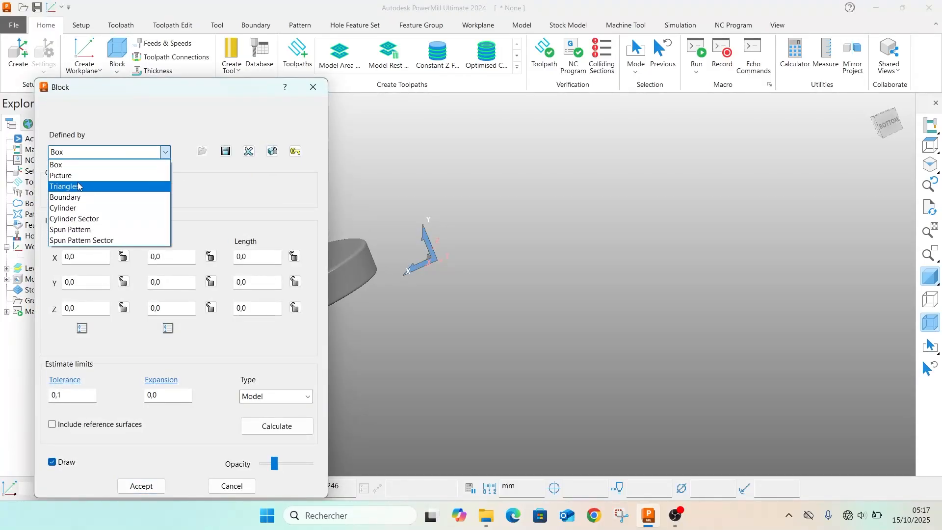
pyautogui.click(80, 208)
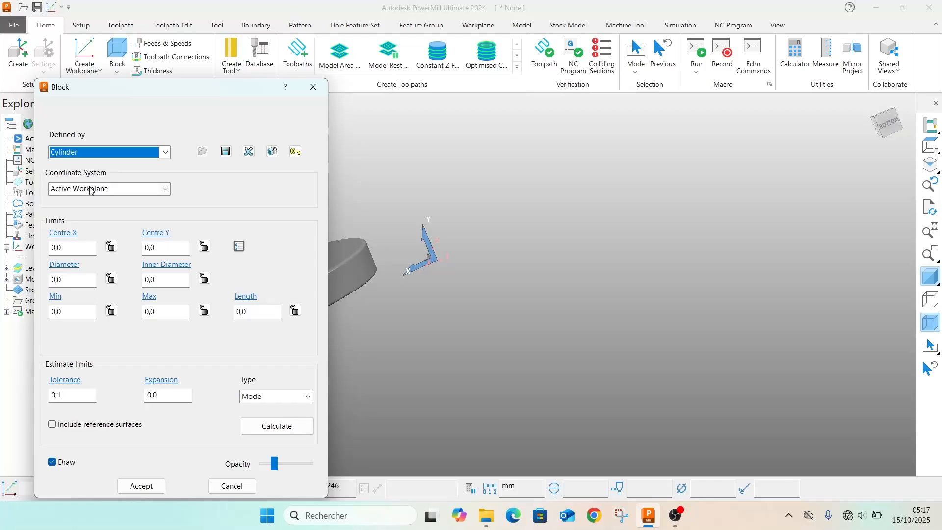
pyautogui.click(89, 190)
pyautogui.click(79, 223)
pyautogui.click(243, 189)
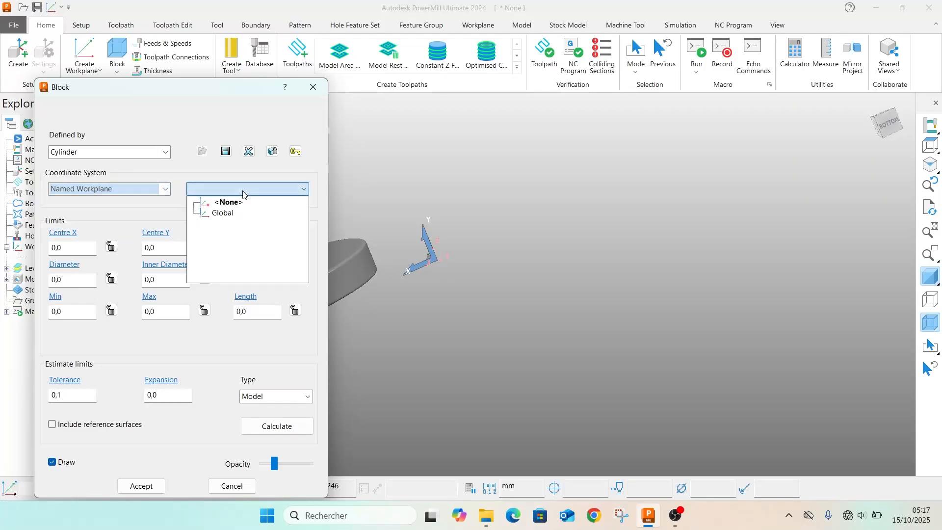
pyautogui.click(205, 217)
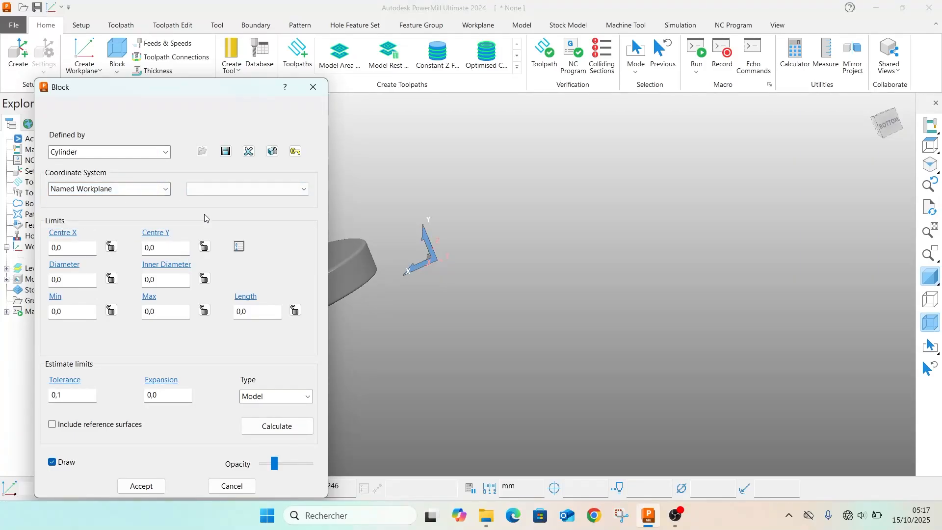
pyautogui.click(273, 425)
pyautogui.scroll(-5, 472, 308)
pyautogui.moveTo(473, 308); pyautogui.dragTo(280, 120, button='middle')
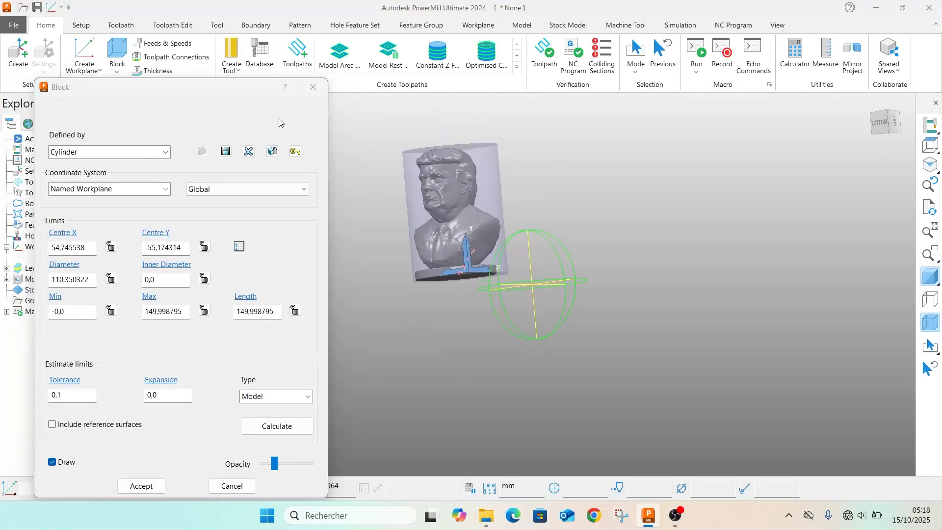
pyautogui.click(141, 486)
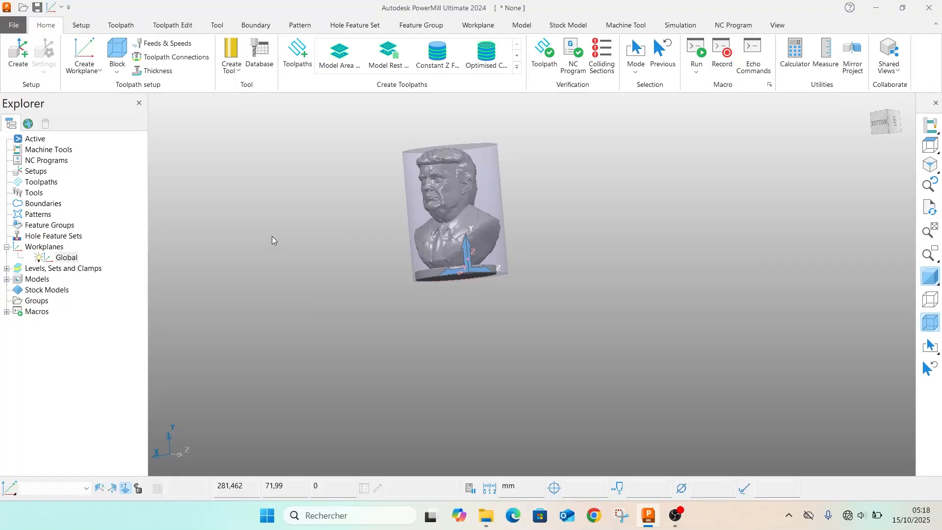
# Create a ball nosed tool with a 16 mm diameter
pyautogui.click(231, 58)
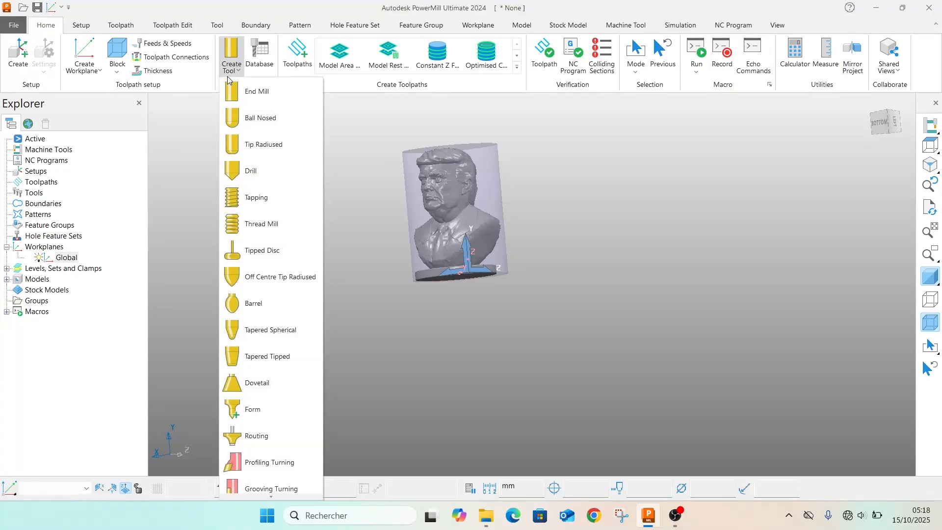
pyautogui.click(248, 119)
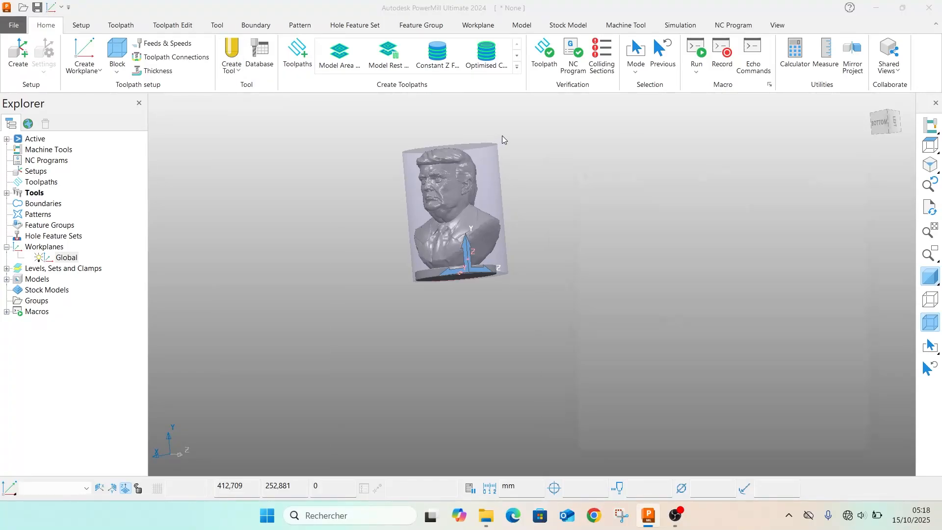
pyautogui.write('16')
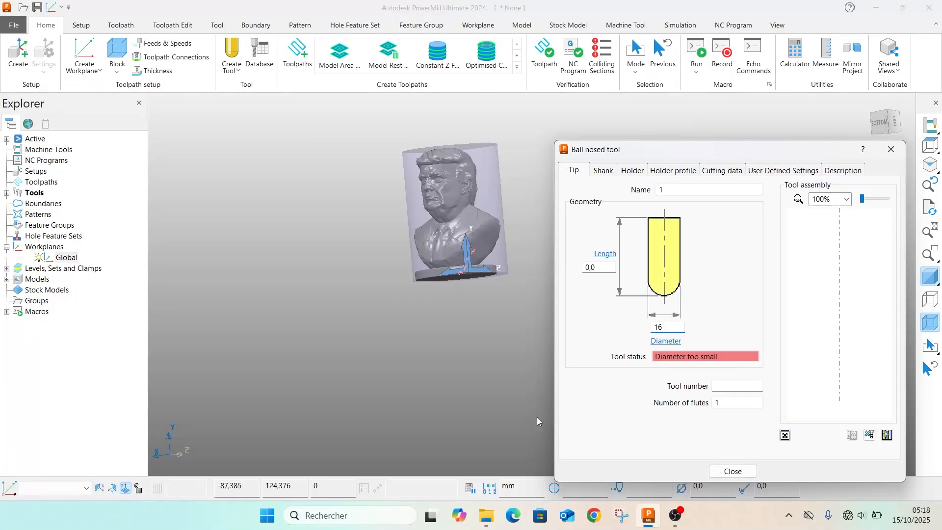
pyautogui.click(438, 405)
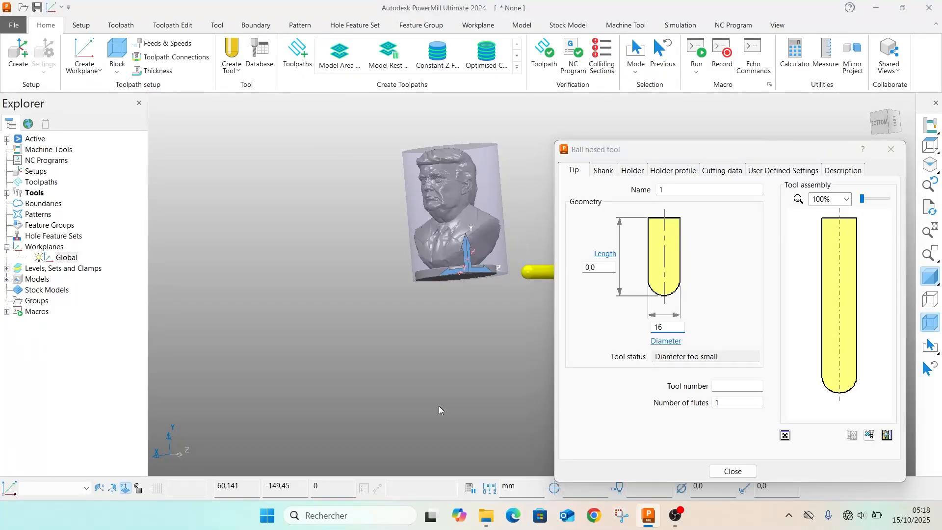
# Set the ball nosed tool's diameter to 10 mm and close its settings
pyautogui.click(672, 329)
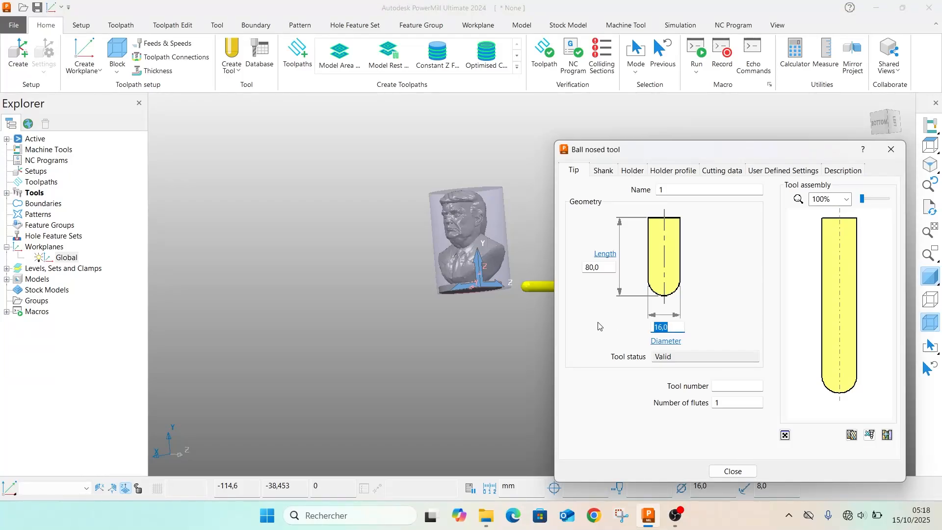
pyautogui.write('1')
pyautogui.click(338, 409)
pyautogui.scroll(3, 513, 308)
pyautogui.moveTo(512, 308); pyautogui.dragTo(474, 264, button='middle')
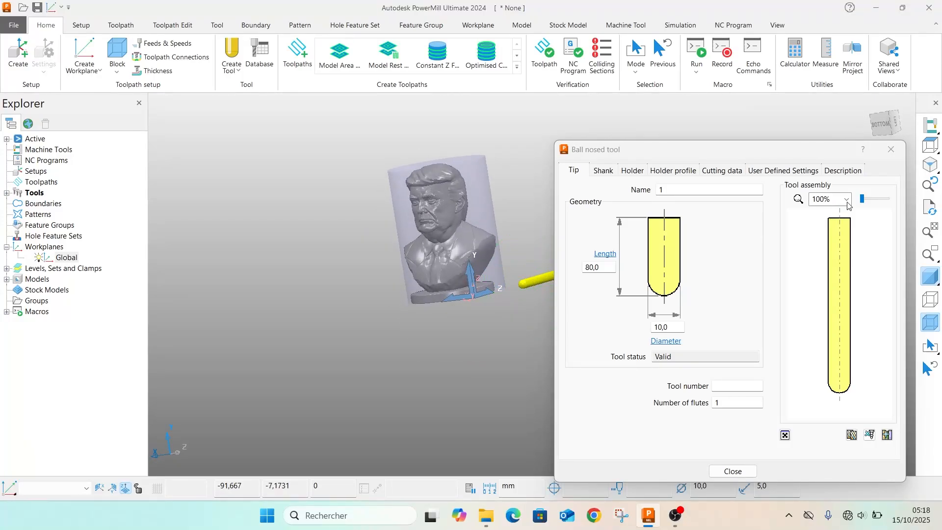
pyautogui.click(891, 149)
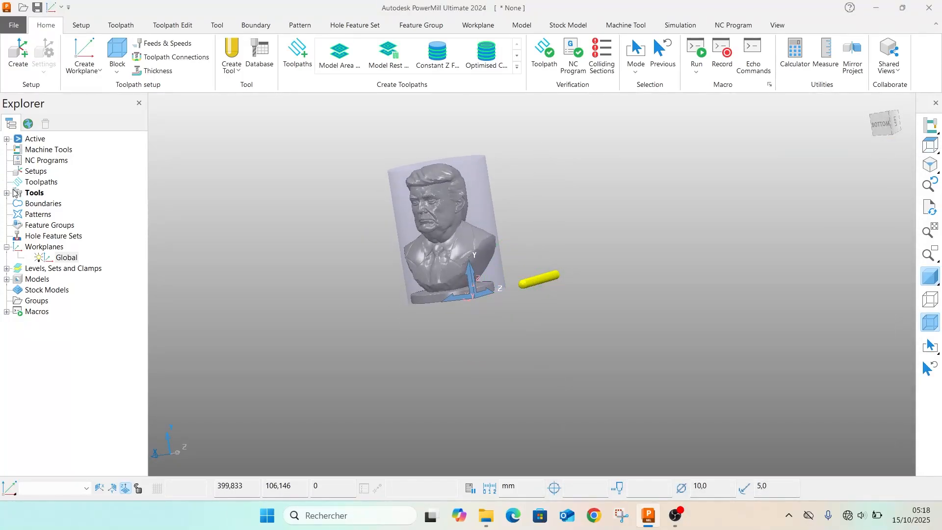
# Delete the ball nosed tool from the tool list
pyautogui.click(8, 192)
pyautogui.click(48, 206)
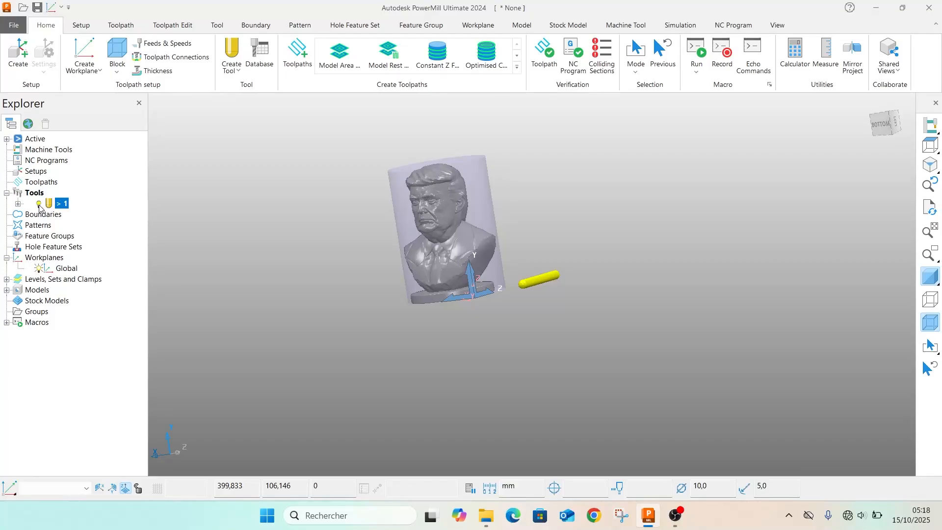
pyautogui.press('Delete')
# Create a tip radiused tool with a tip radius of 1 mm
pyautogui.click(227, 71)
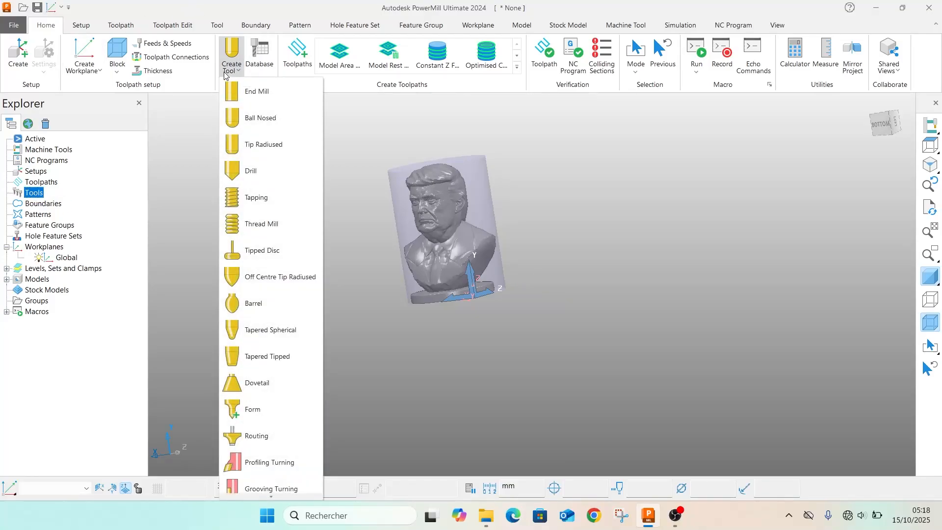
pyautogui.click(270, 151)
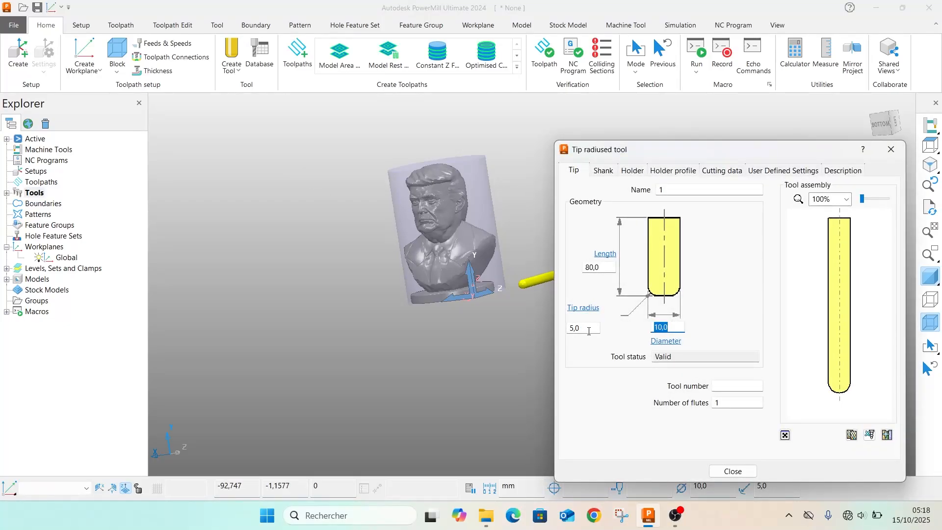
pyautogui.moveTo(589, 331); pyautogui.dragTo(558, 326)
pyautogui.write('1')
pyautogui.click(436, 344)
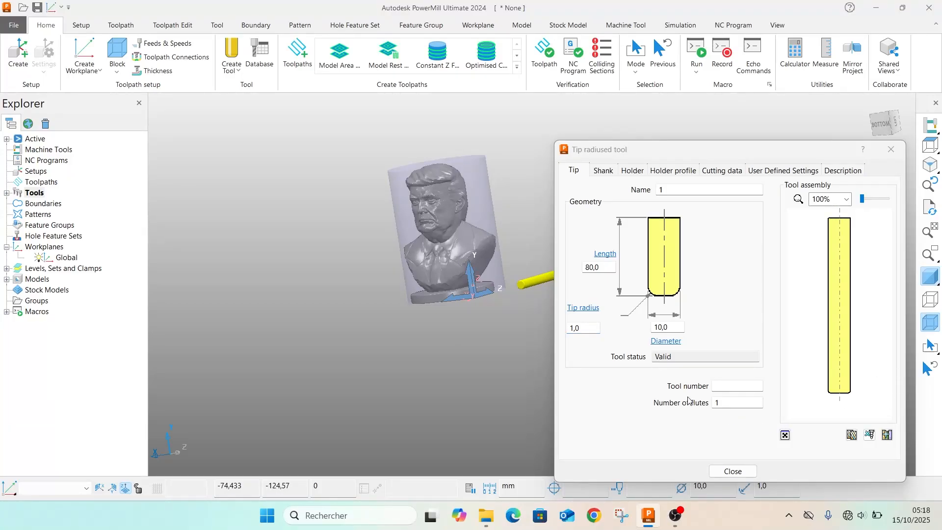
# Add a shank component to the tip radiused tool and a holder component with an upper diameter of 30 mm
pyautogui.click(603, 170)
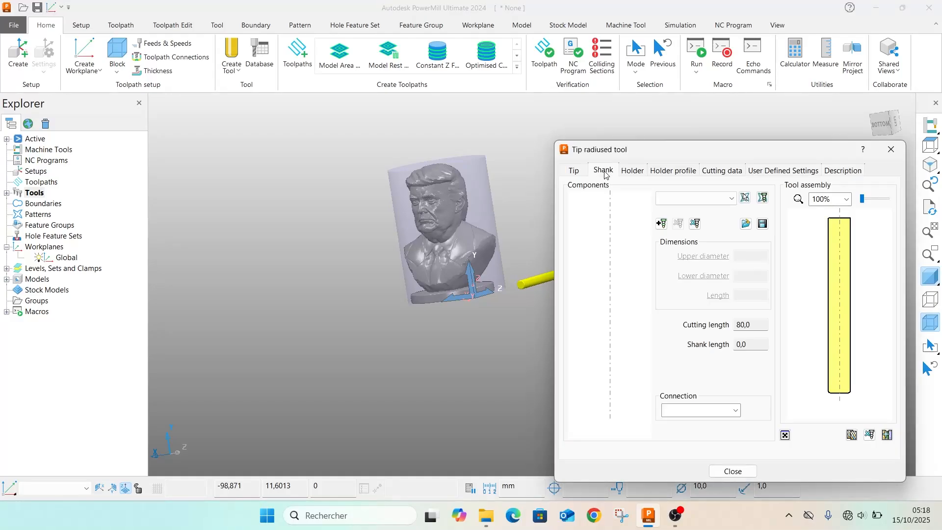
pyautogui.click(661, 223)
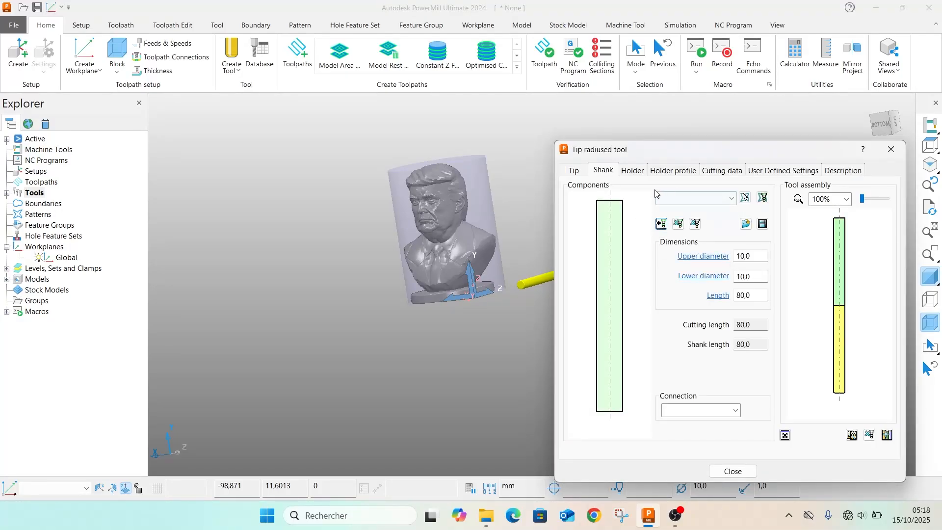
pyautogui.click(633, 170)
pyautogui.click(661, 246)
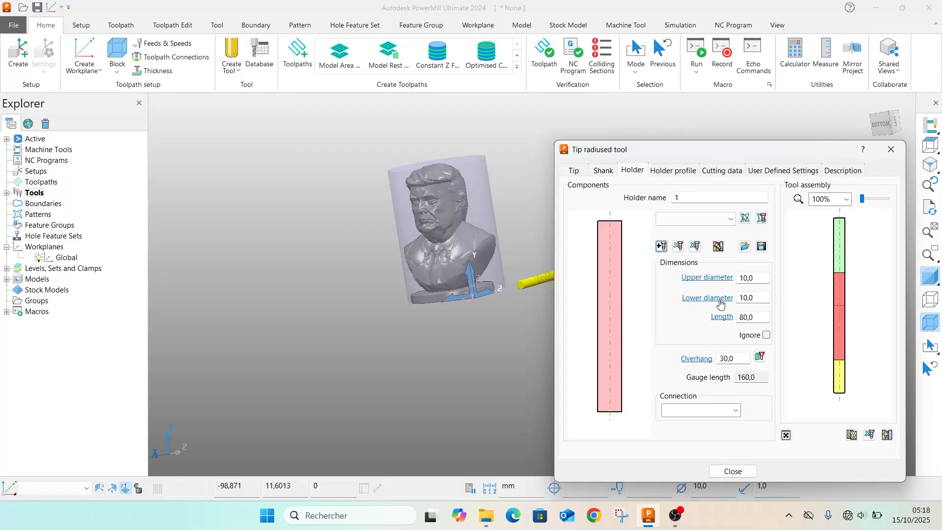
pyautogui.click(758, 278)
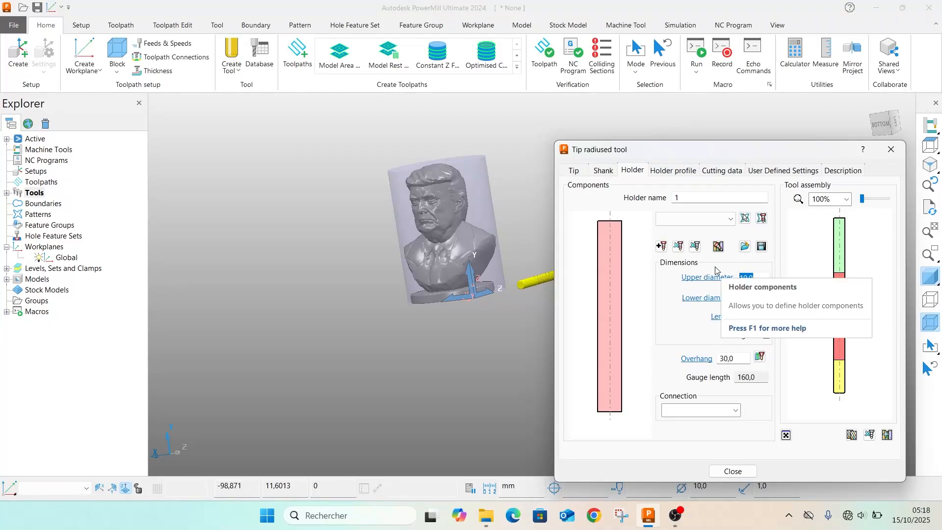
pyautogui.write('30')
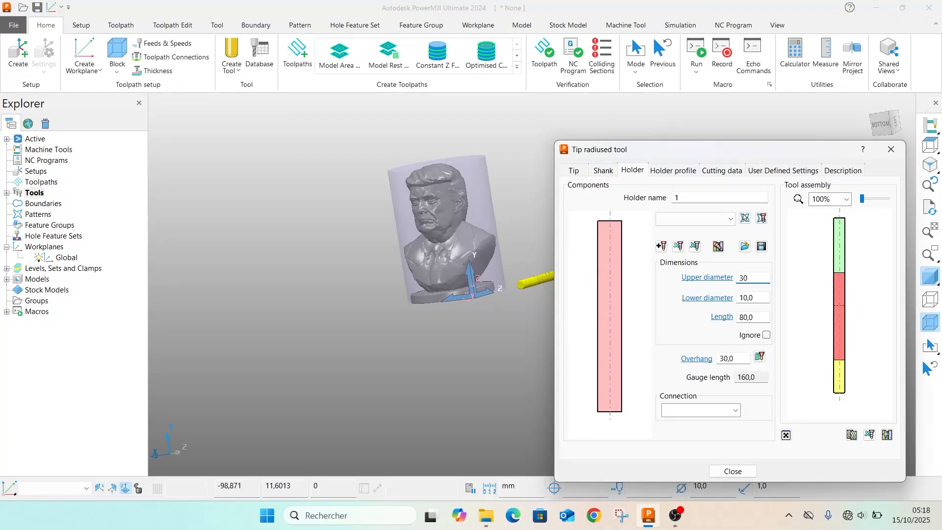
pyautogui.click(496, 381)
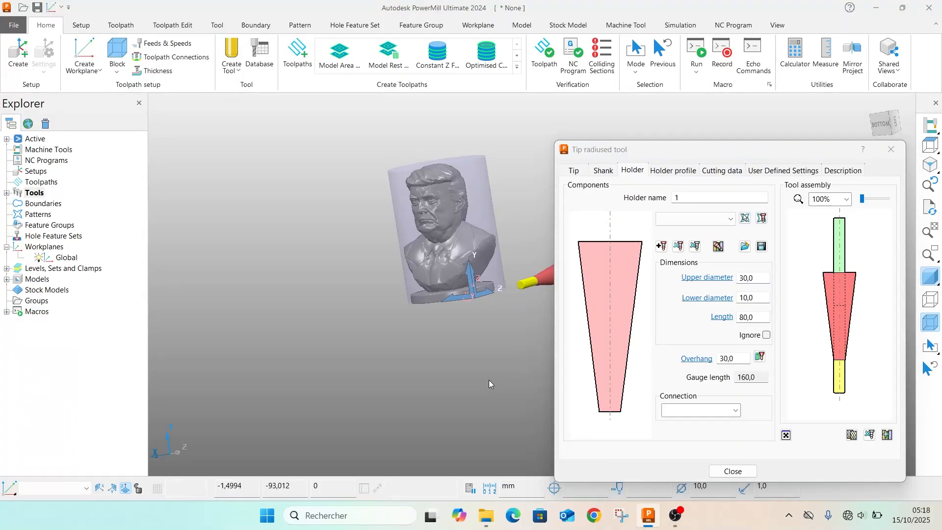
# Set the tapered holder component's length to 30 mm
pyautogui.click(758, 317)
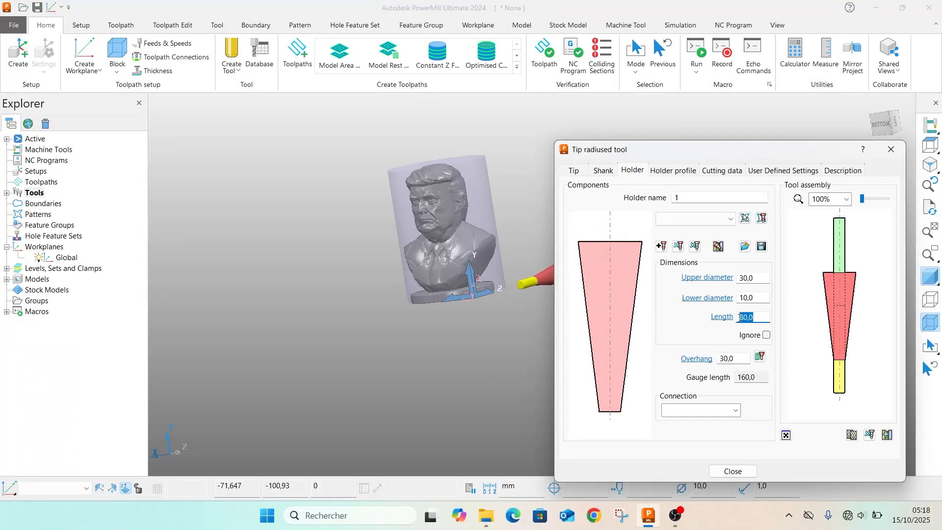
pyautogui.write('30')
pyautogui.click(508, 392)
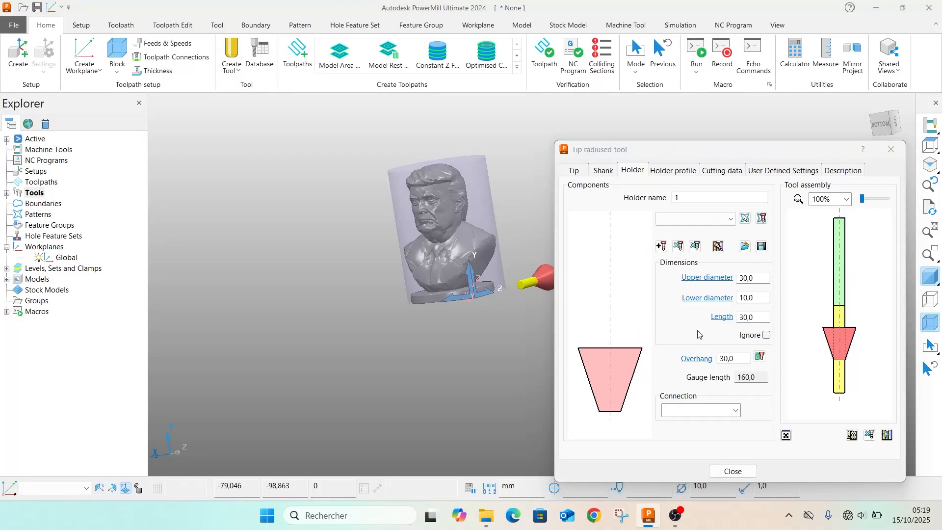
# Set the tapered holder component's length to 50 mm and the tool overhang to 130 mm
pyautogui.click(757, 319)
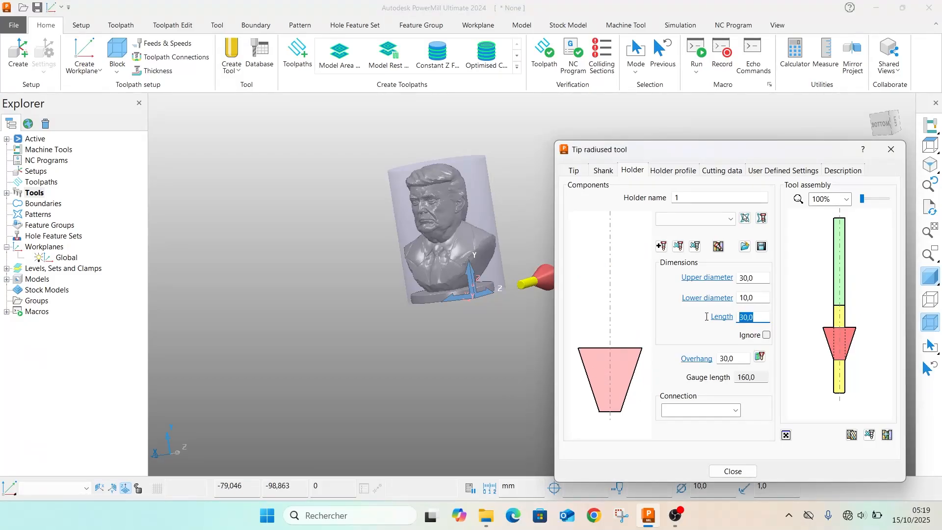
pyautogui.write('50')
pyautogui.click(529, 373)
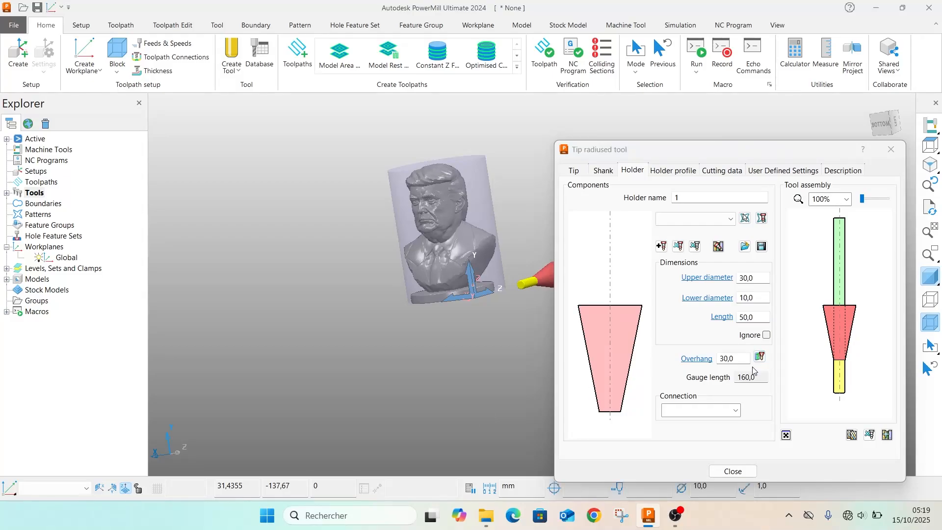
pyautogui.click(734, 357)
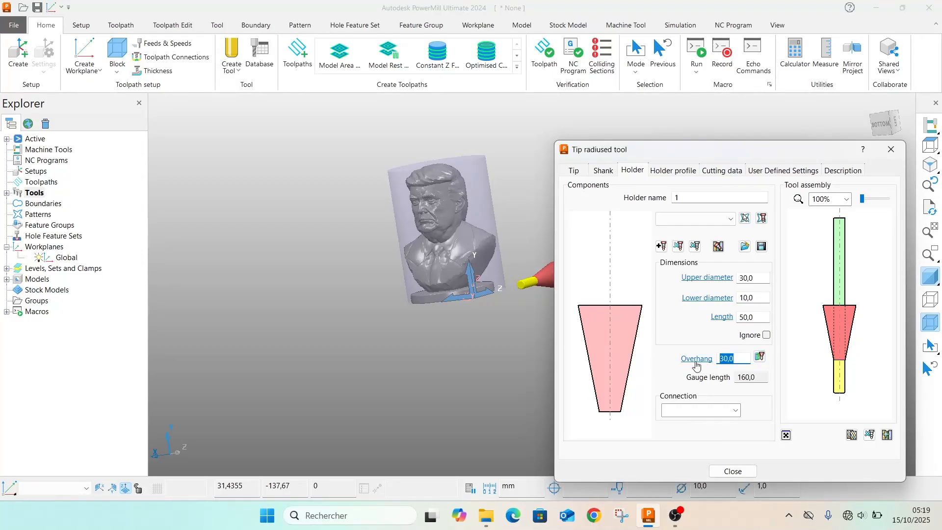
pyautogui.write('13')
pyautogui.click(295, 317)
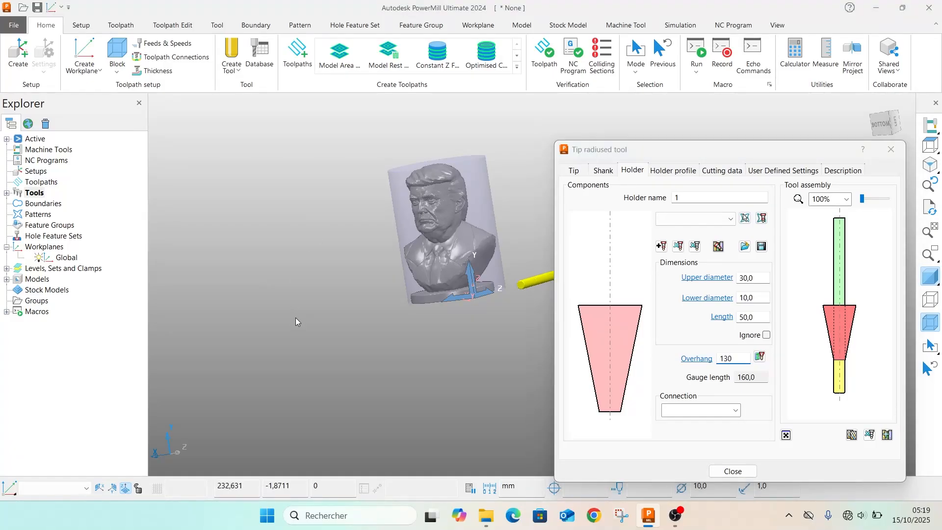
# Add a second holder component with upper and lower diameters of 63 mm and a length of 26 mm, then close the tool settings
pyautogui.click(660, 247)
pyautogui.click(759, 279)
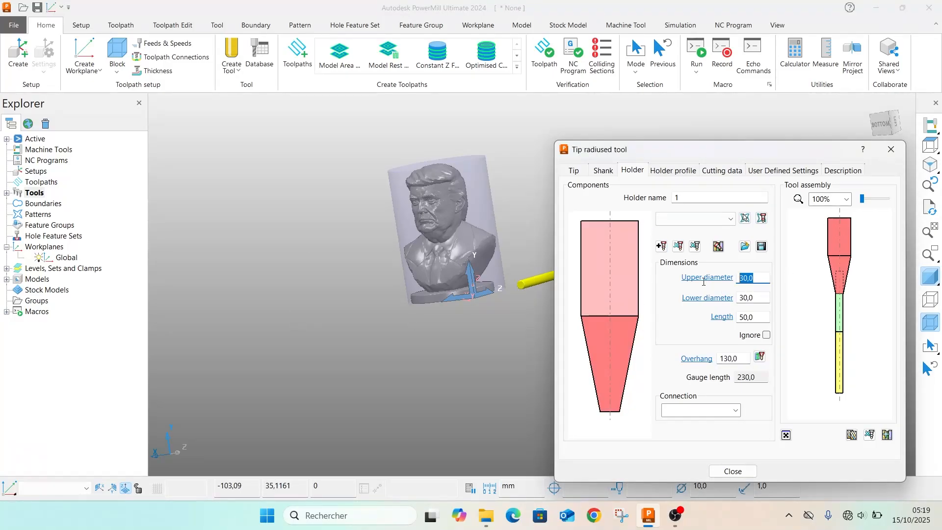
pyautogui.write('63')
pyautogui.press('Tab')
pyautogui.write('6')
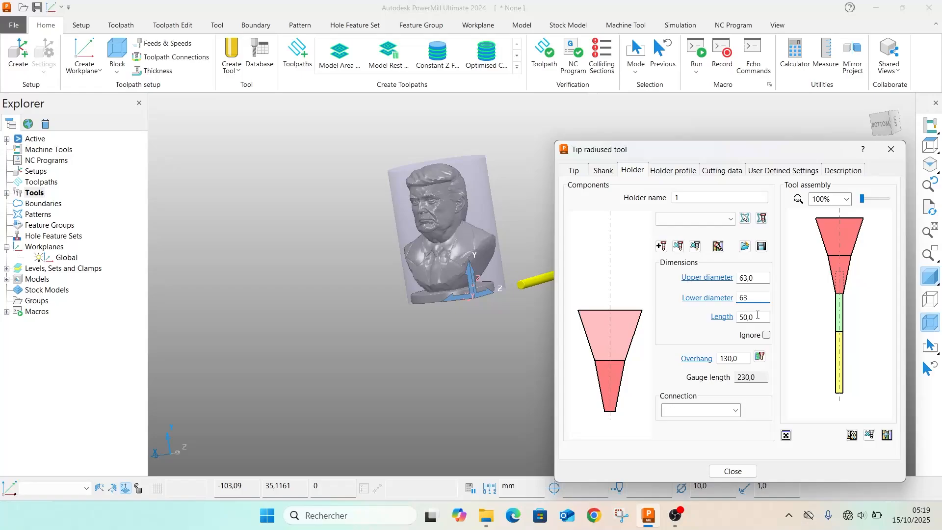
pyautogui.press('Tab')
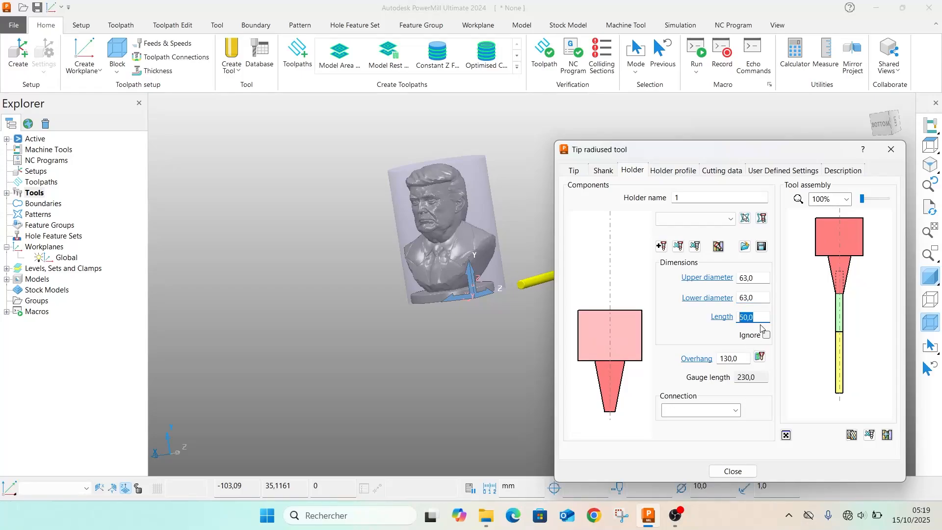
pyautogui.write('26')
pyautogui.click(742, 357)
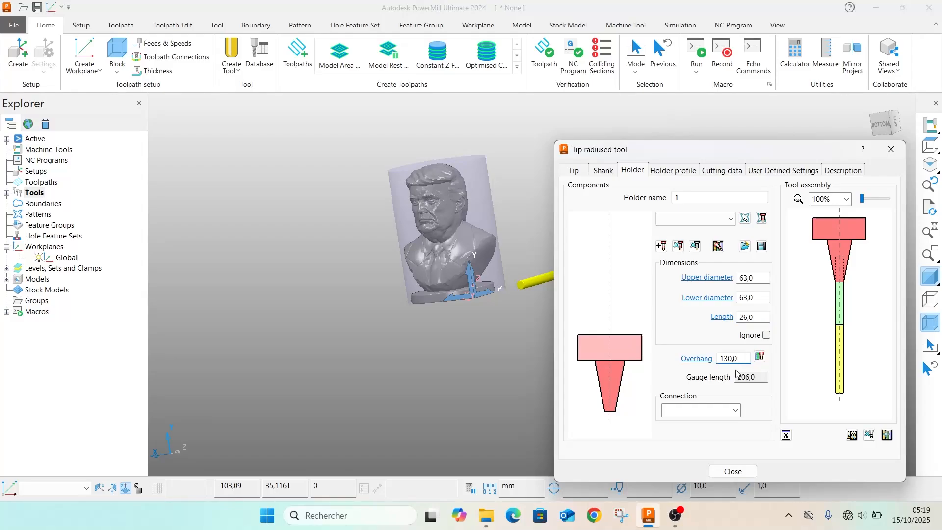
pyautogui.click(731, 471)
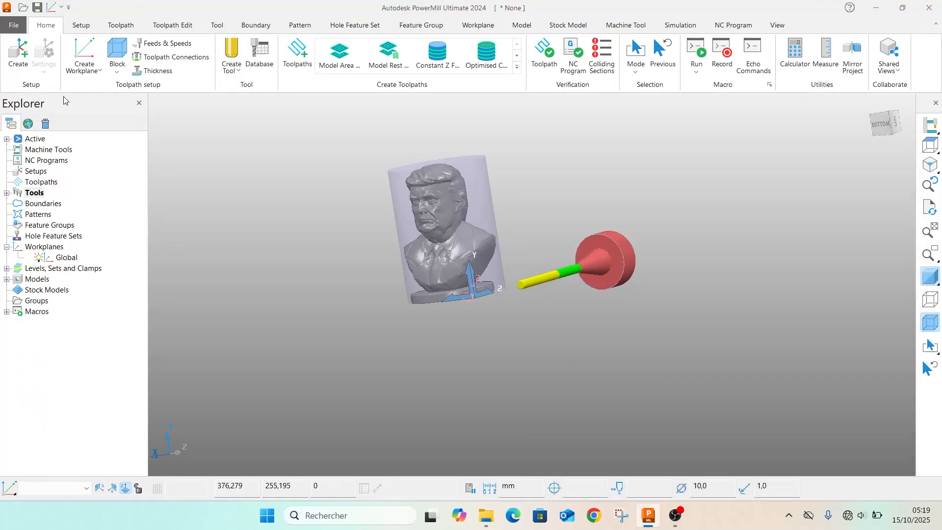
# Activate the Global workplane so that the tool aligns with its axes
pyautogui.click(79, 72)
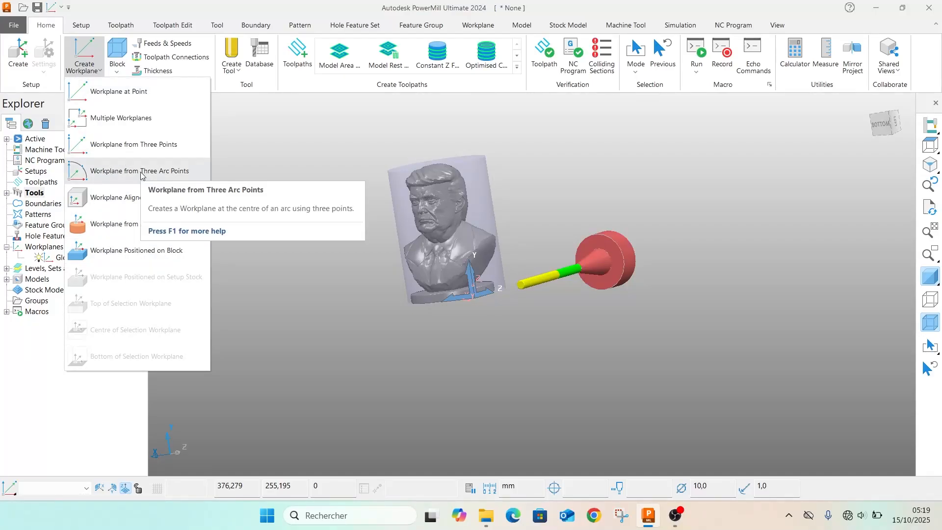
pyautogui.click(315, 178)
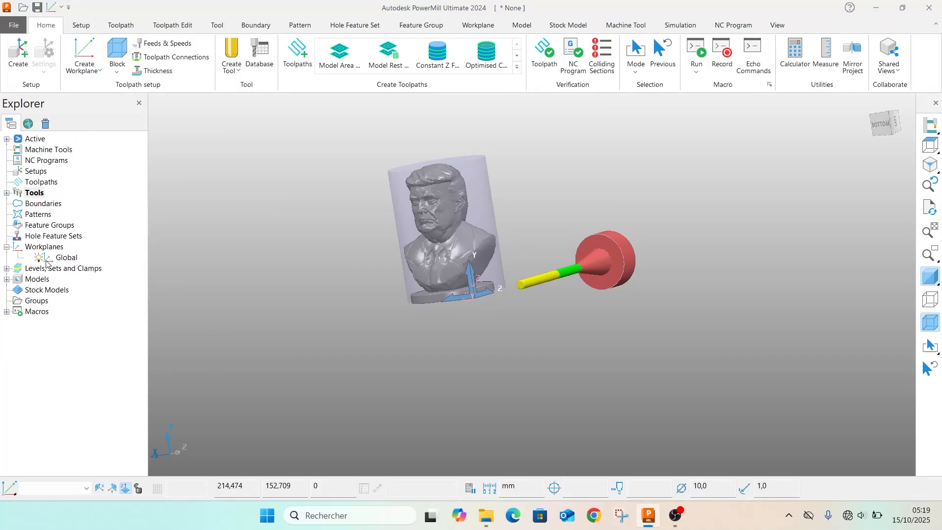
pyautogui.doubleClick(67, 257)
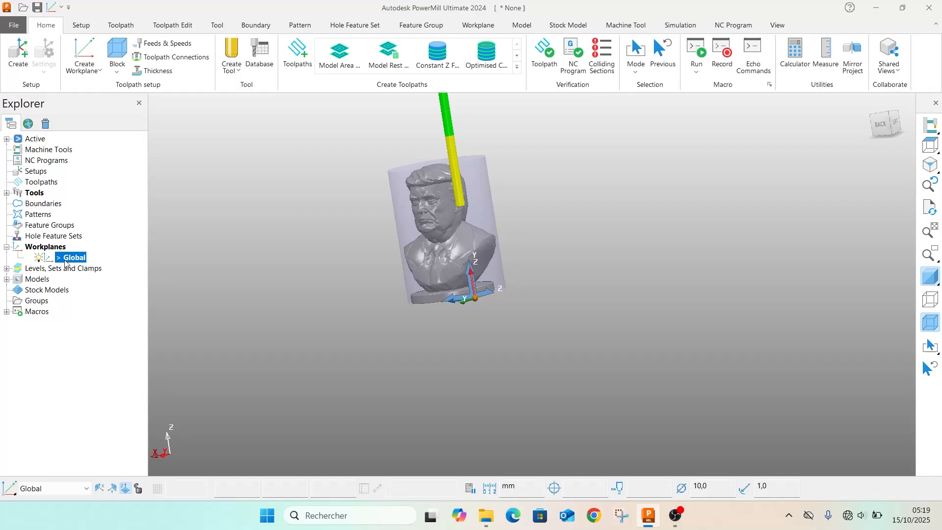
pyautogui.scroll(-3, 560, 251)
pyautogui.moveTo(483, 190); pyautogui.dragTo(539, 249, button='middle')
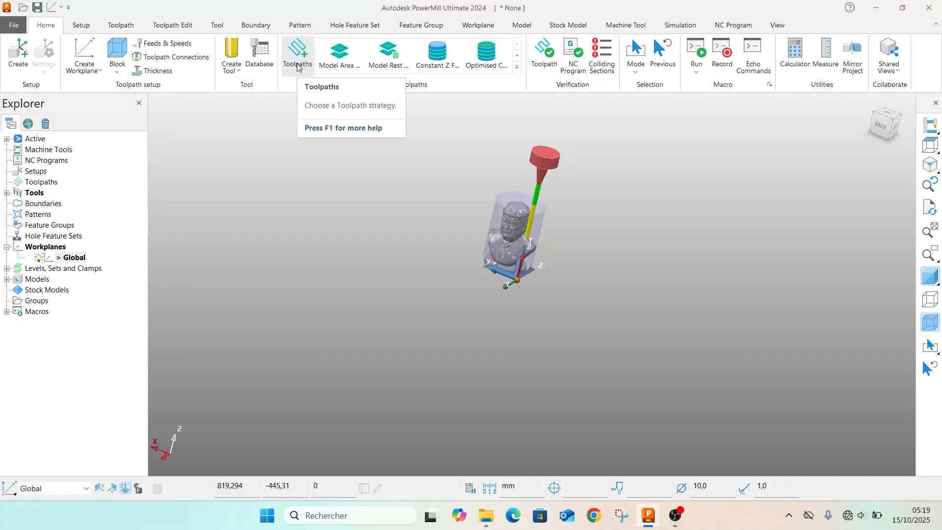
# Start a Model Area Clearance toolpath and review its workplane, block, tool, machine tool and limit settings
pyautogui.click(345, 66)
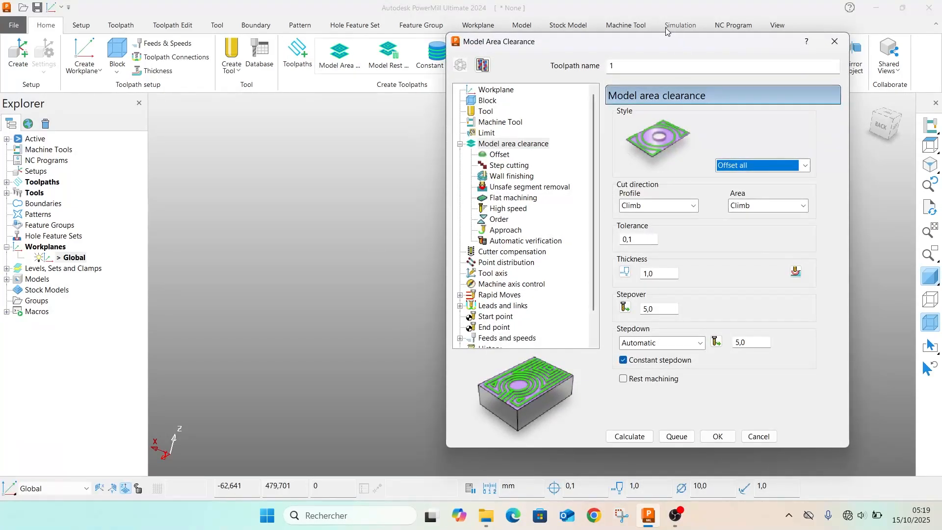
pyautogui.moveTo(629, 37); pyautogui.dragTo(285, 61)
pyautogui.click(153, 114)
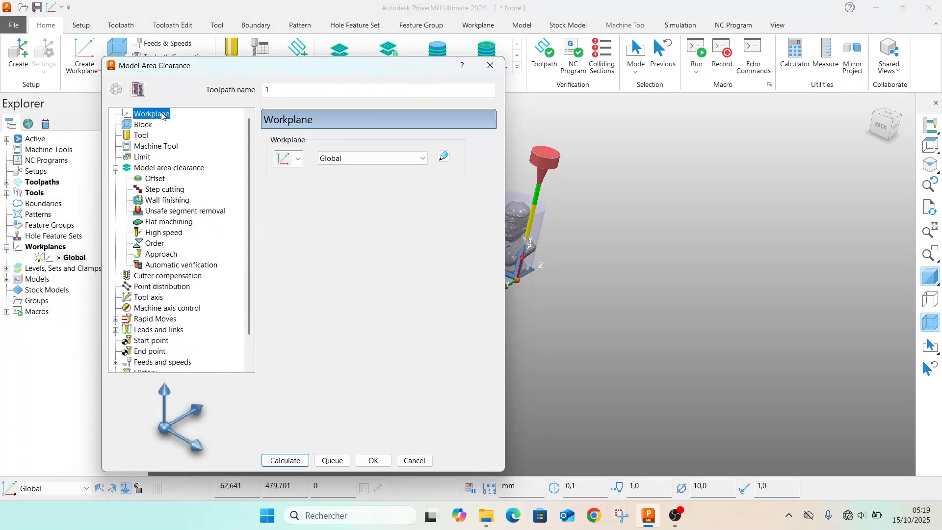
pyautogui.click(142, 124)
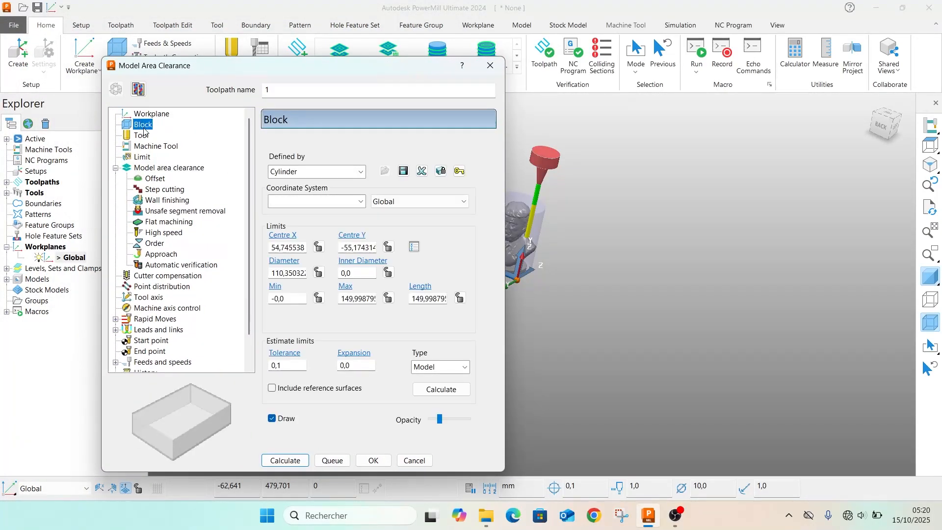
pyautogui.click(141, 136)
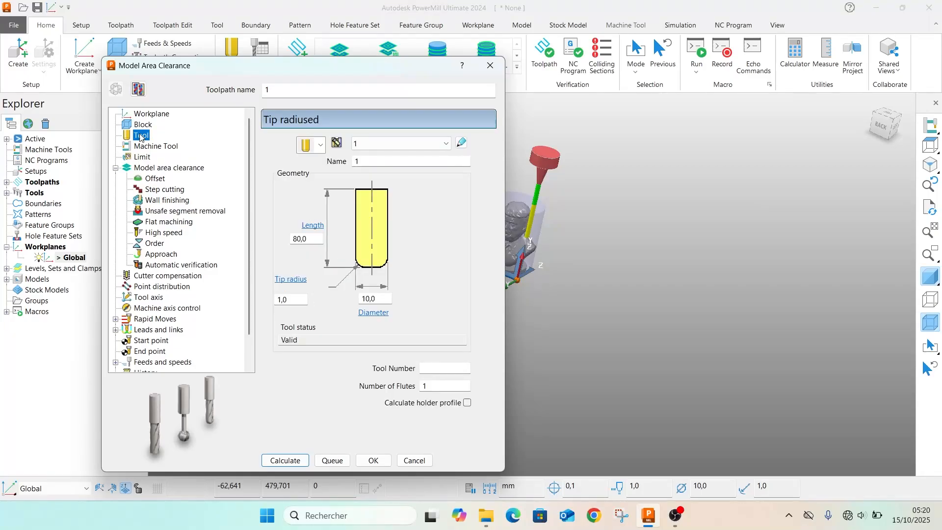
pyautogui.click(152, 147)
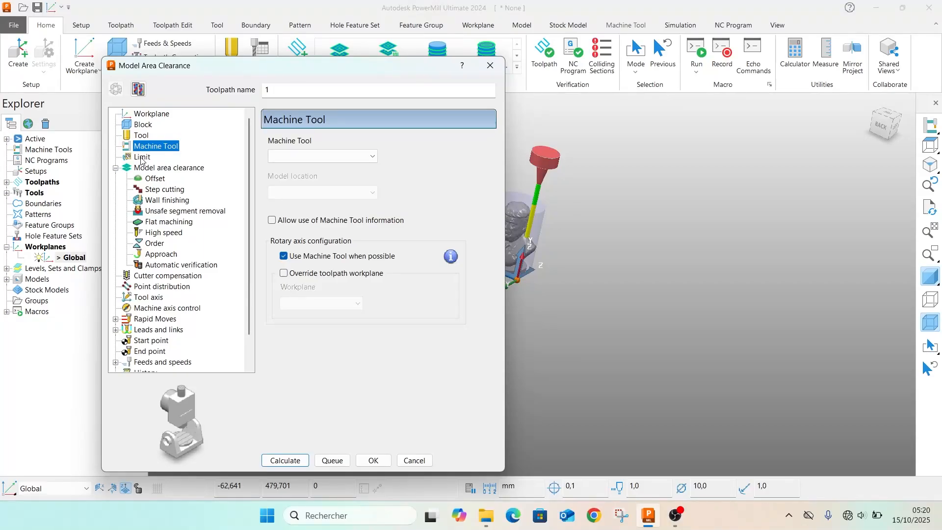
pyautogui.click(140, 159)
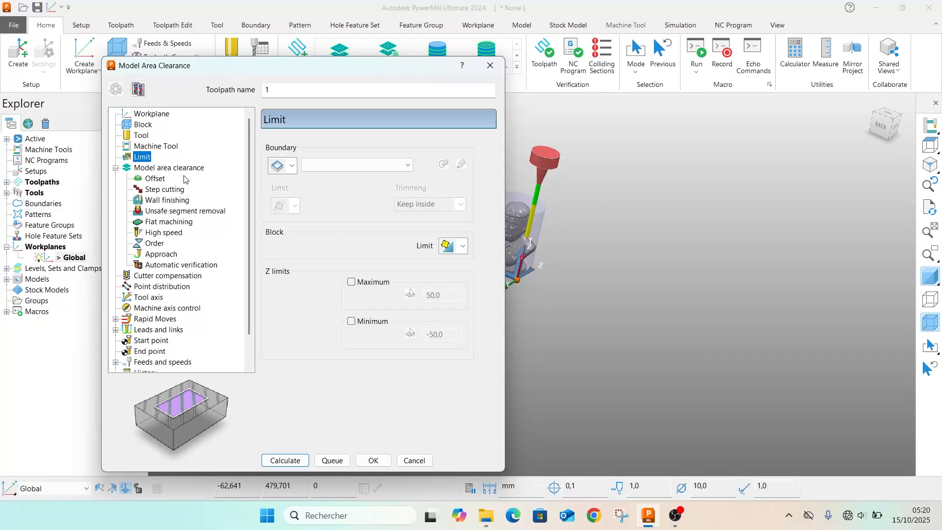
# Set the area clearance stepover to 3 mm and the automatic stepdown to 3 mm
pyautogui.click(174, 168)
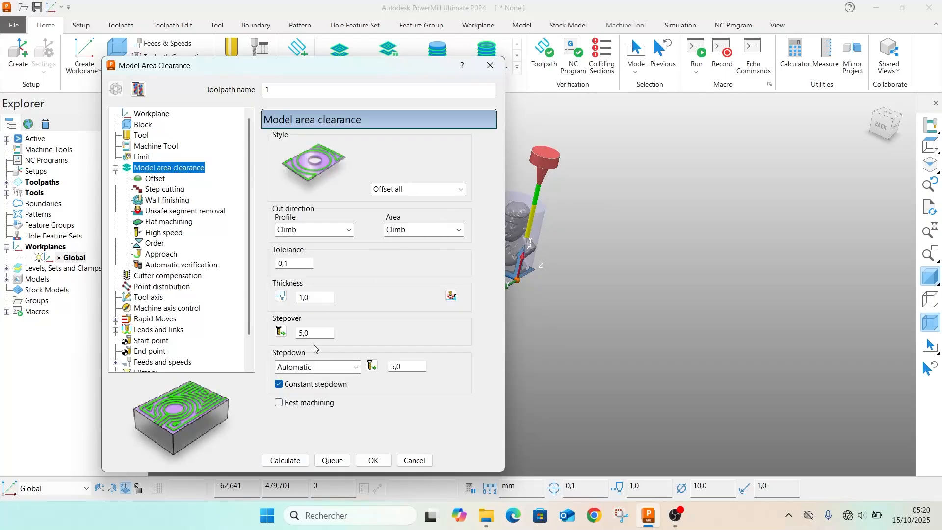
pyautogui.click(317, 332)
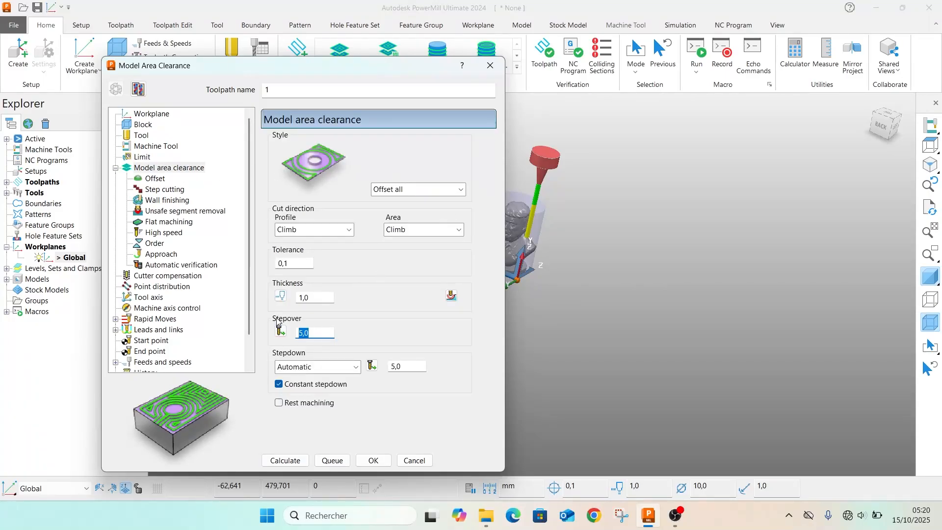
pyautogui.write('3')
pyautogui.press('BackSpace')
pyautogui.click(320, 298)
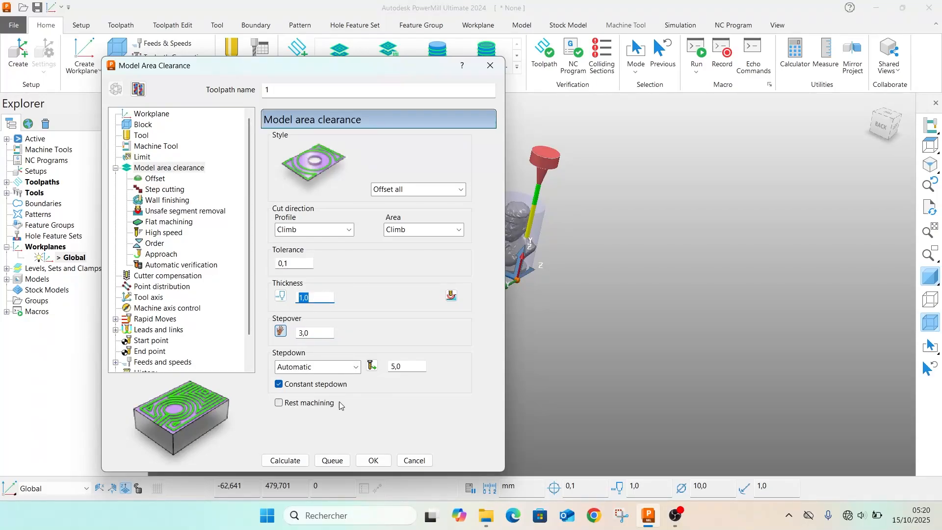
pyautogui.scroll(-3, 572, 316)
pyautogui.scroll(6, 572, 310)
pyautogui.scroll(-2, 572, 301)
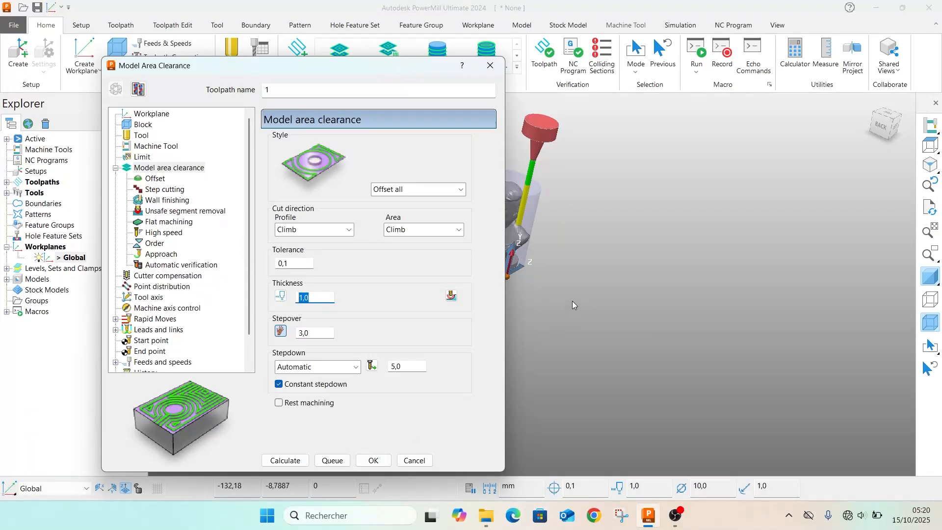
pyautogui.scroll(-3, 572, 302)
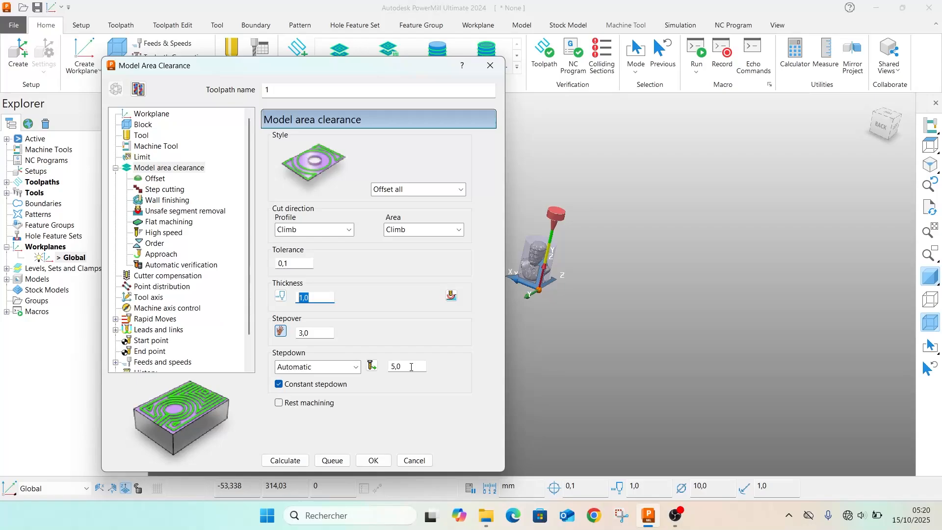
pyautogui.moveTo(411, 367); pyautogui.dragTo(386, 367)
pyautogui.write('3')
pyautogui.click(546, 408)
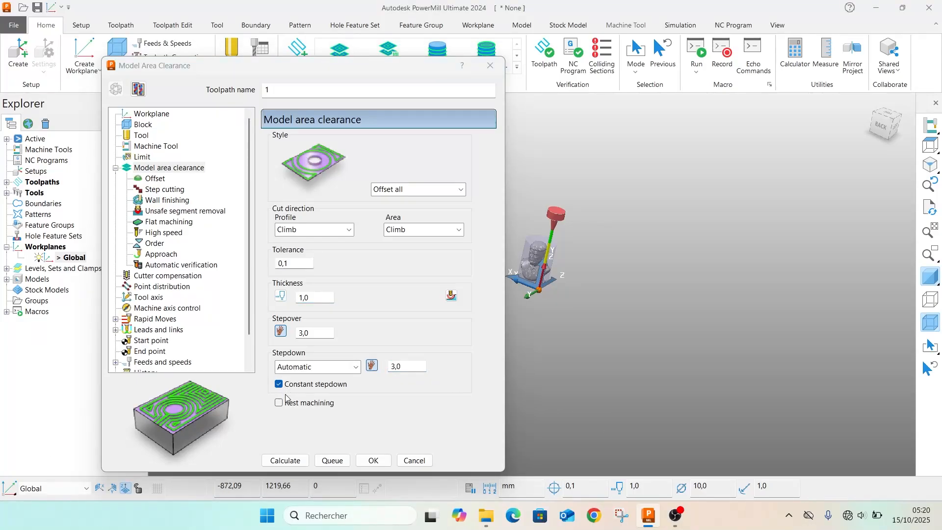
# Enable the Spiral option in the advanced offset settings and calculate the area clearance toolpath
pyautogui.click(154, 179)
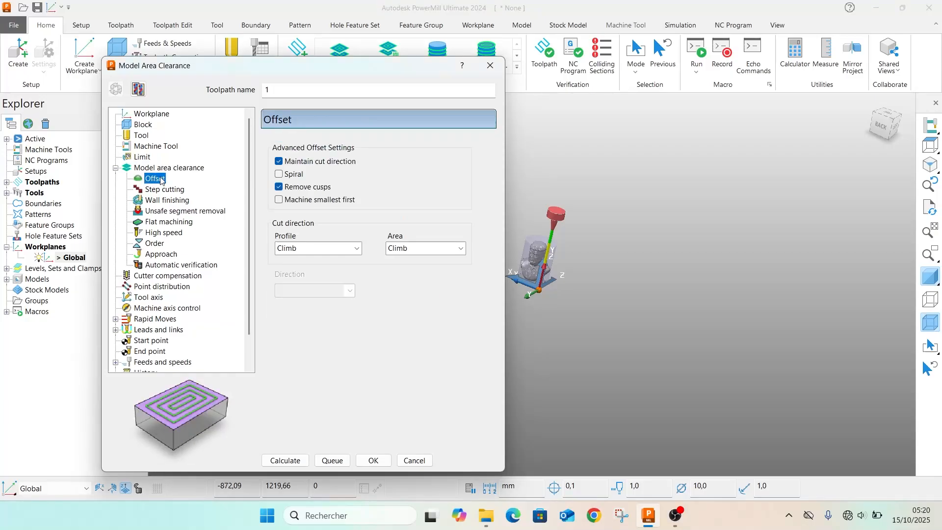
pyautogui.click(278, 174)
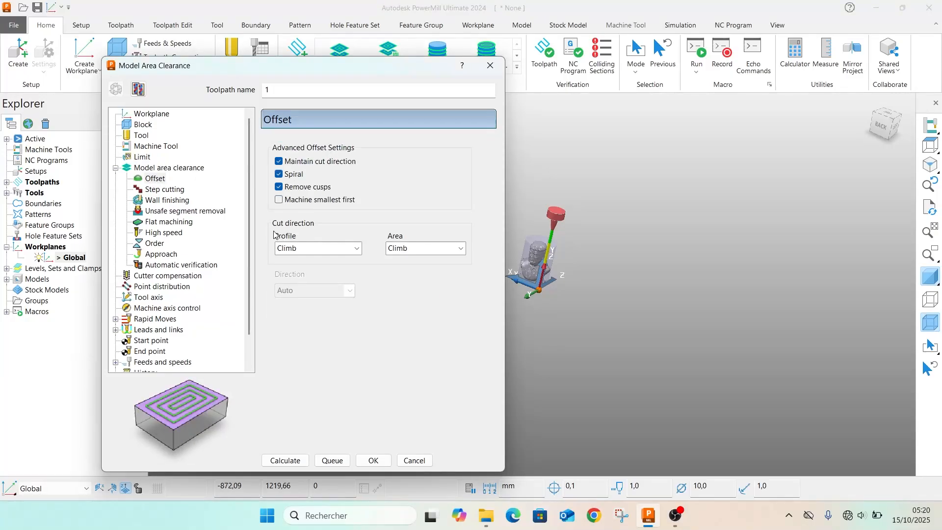
pyautogui.click(279, 174)
pyautogui.scroll(-1, 163, 211)
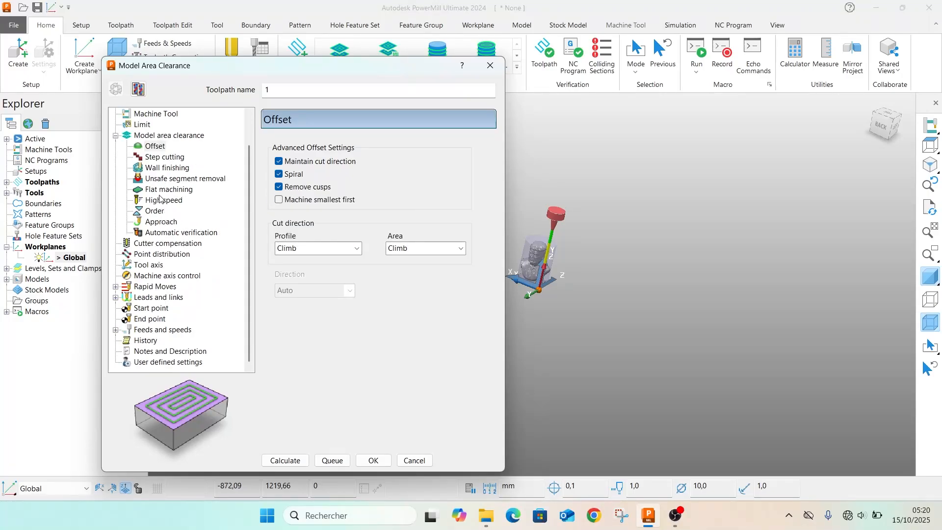
pyautogui.click(275, 460)
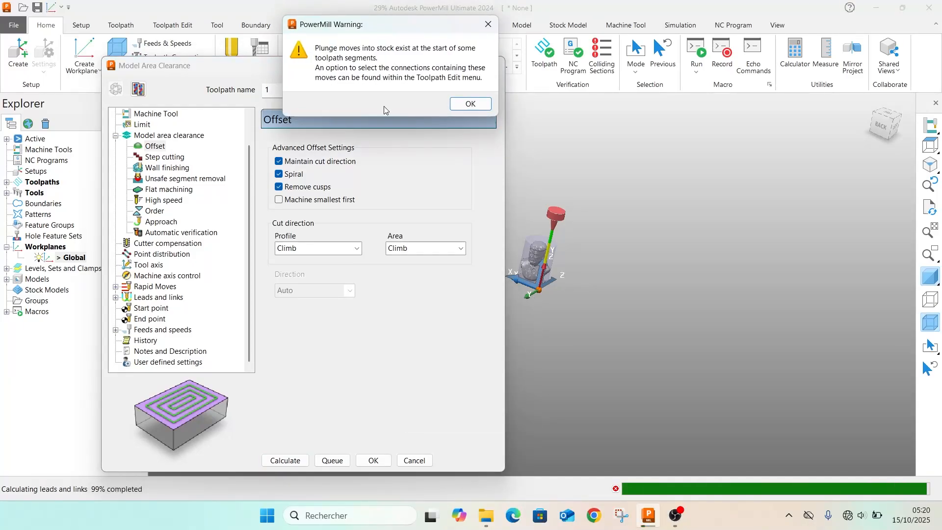
pyautogui.click(461, 109)
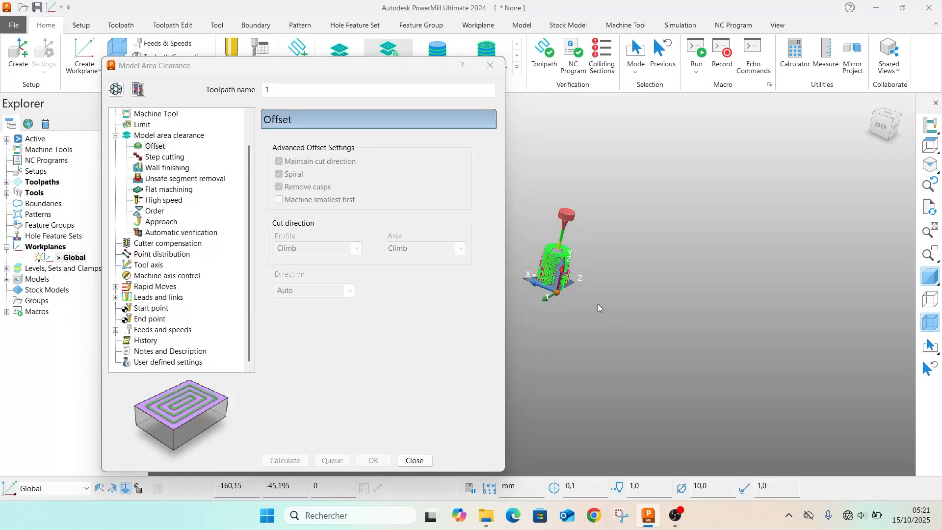
pyautogui.scroll(3, 597, 304)
pyautogui.scroll(5, 540, 235)
pyautogui.moveTo(622, 289); pyautogui.dragTo(646, 196, button='middle')
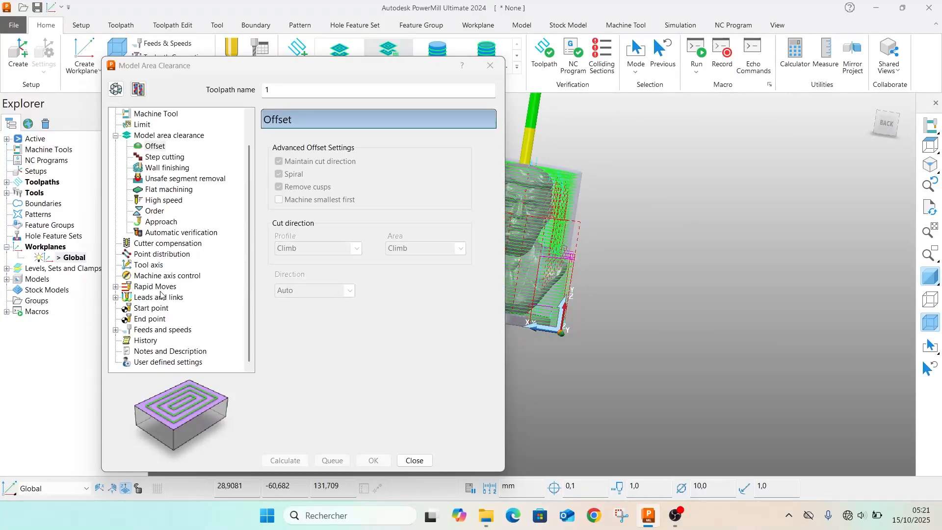
# Reopen the calculated toolpath for editing and set the first lead-in choice to Ramp
pyautogui.moveTo(303, 65); pyautogui.dragTo(245, 55)
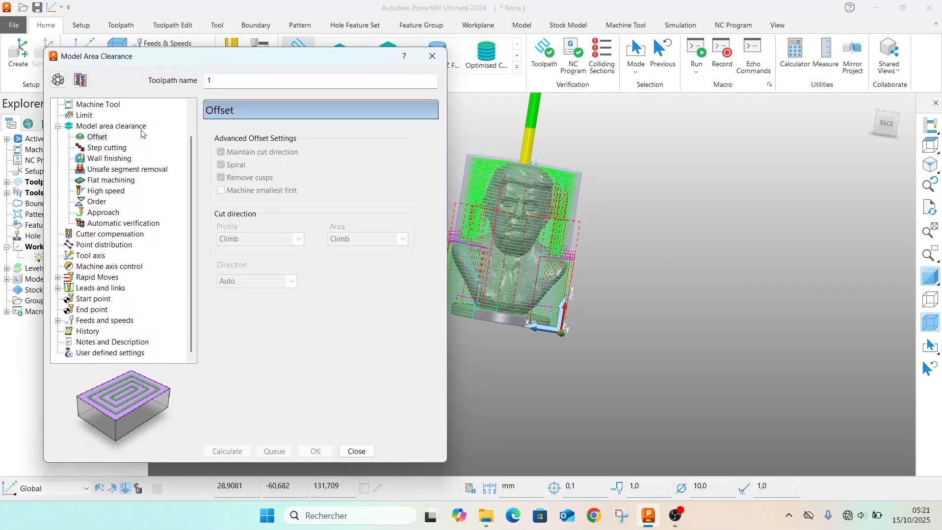
pyautogui.click(58, 80)
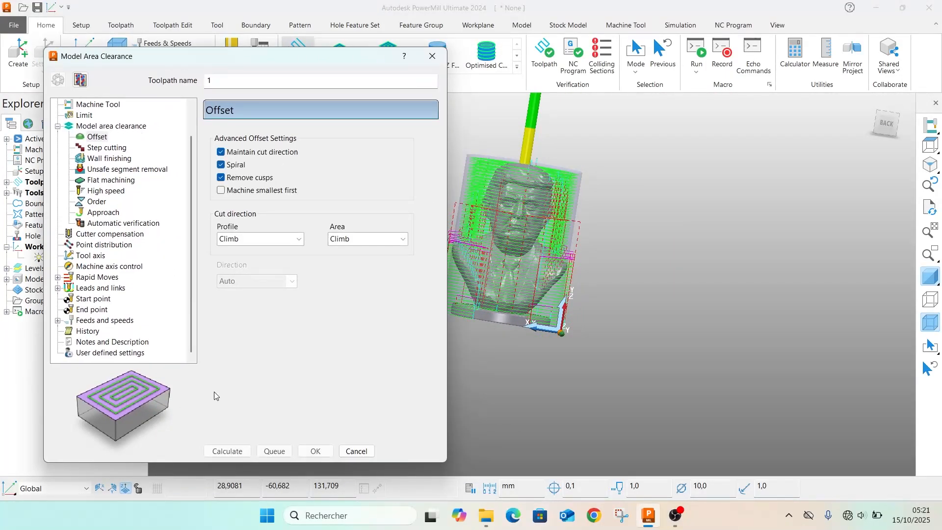
pyautogui.click(228, 451)
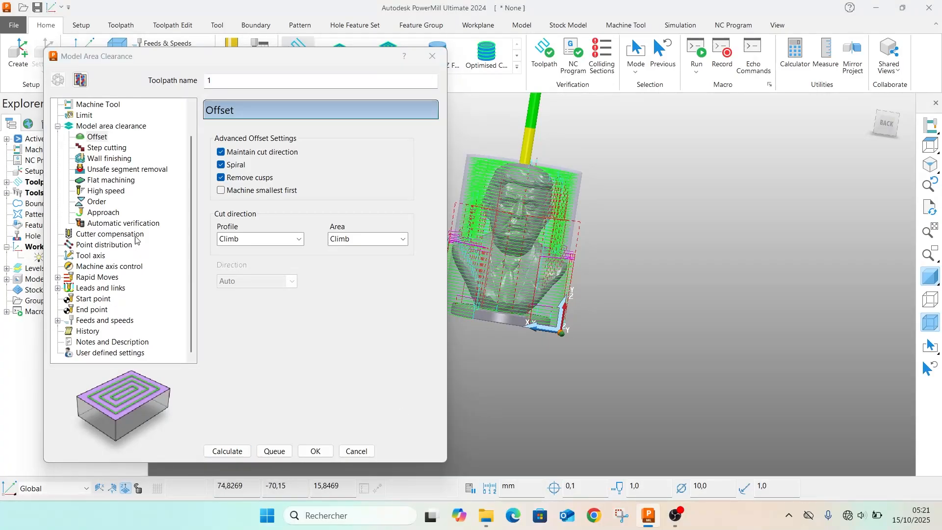
pyautogui.click(57, 288)
pyautogui.click(95, 299)
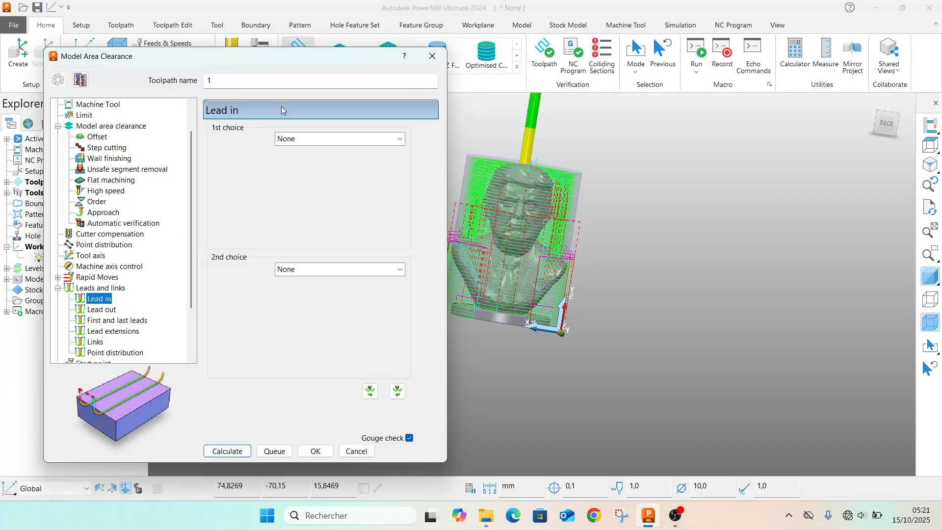
pyautogui.click(309, 140)
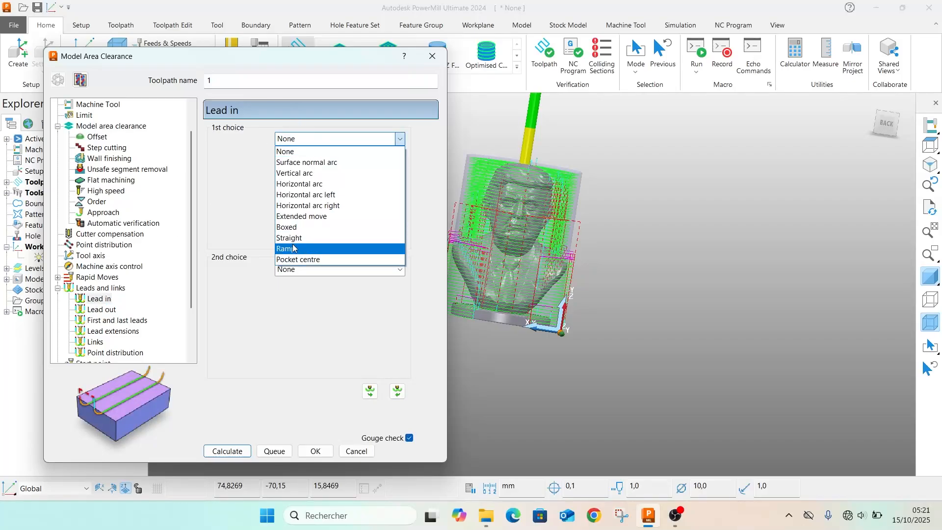
pyautogui.click(293, 248)
# Set the lead-in ramp's circle diameter to 0.8 TDU and its max zig angle to 3, then accept the ramp options
pyautogui.click(391, 158)
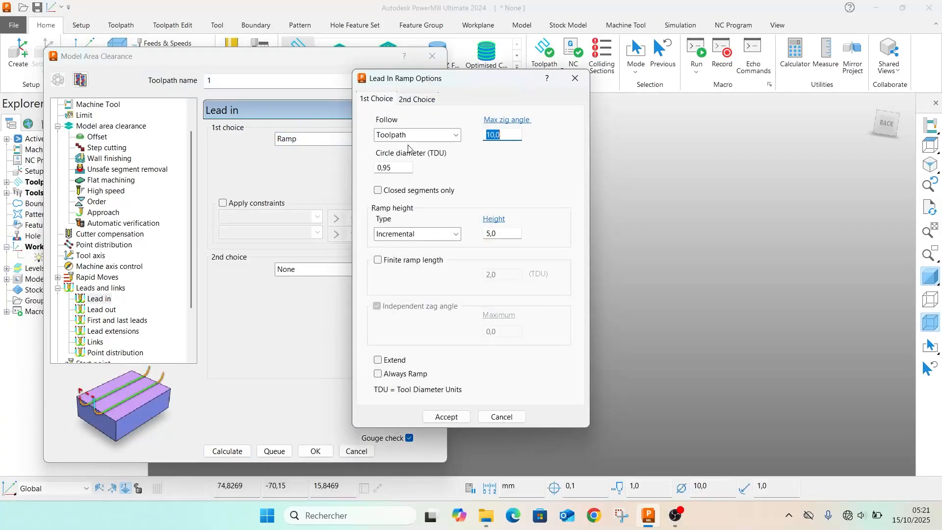
pyautogui.doubleClick(392, 168)
pyautogui.write('0?8')
pyautogui.press('BackSpace')
pyautogui.click(501, 136)
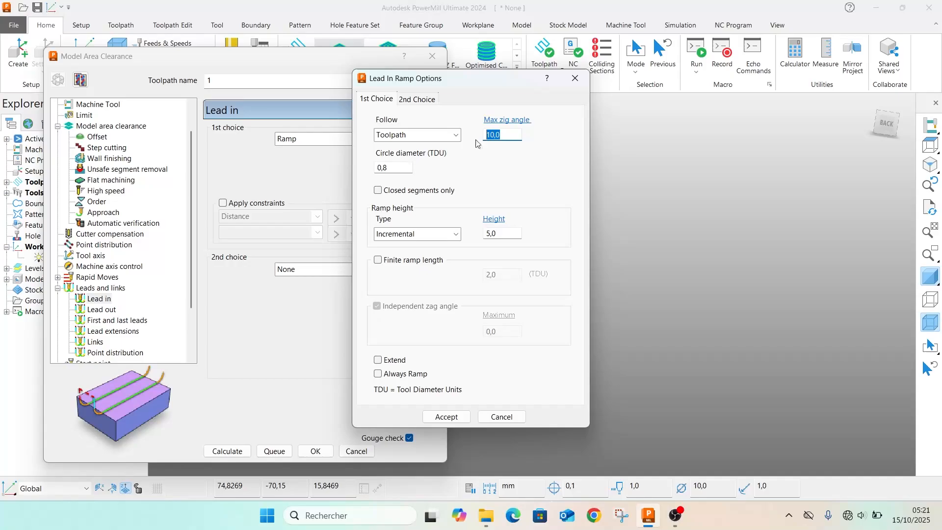
pyautogui.write('3')
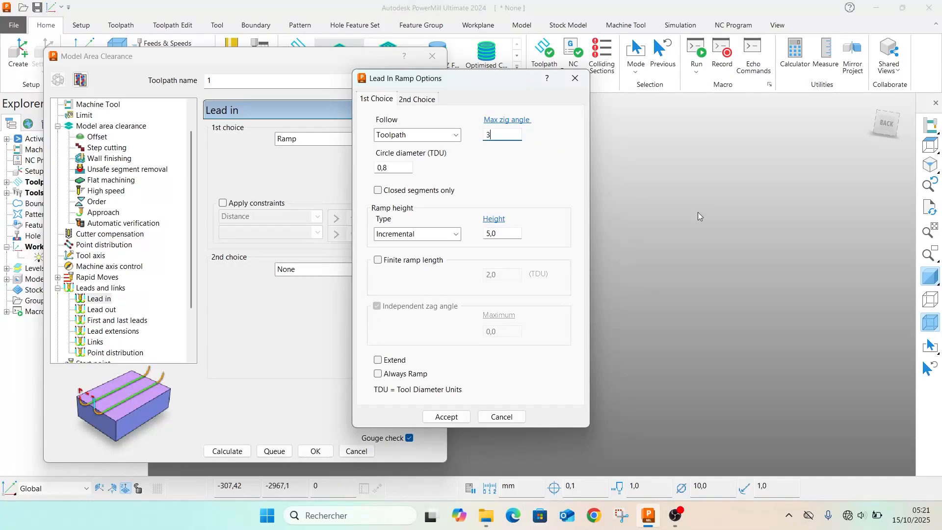
pyautogui.click(745, 273)
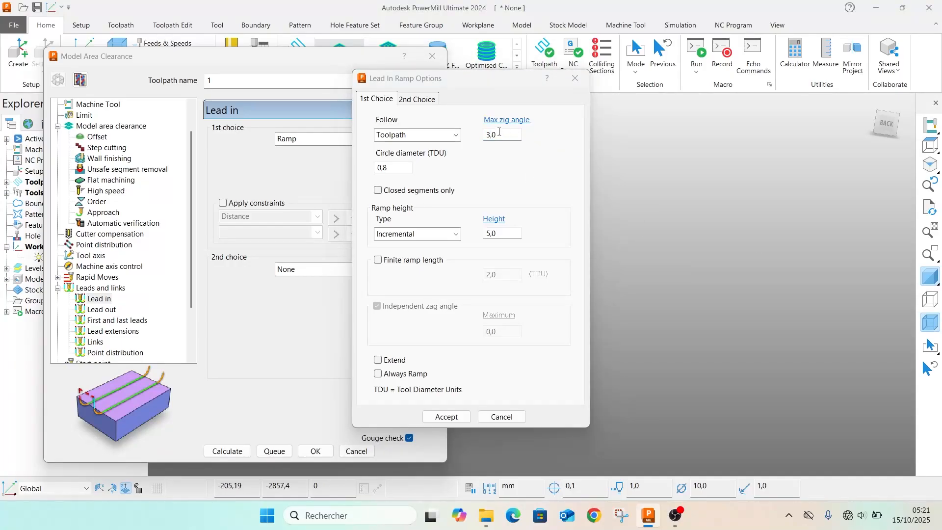
pyautogui.click(454, 417)
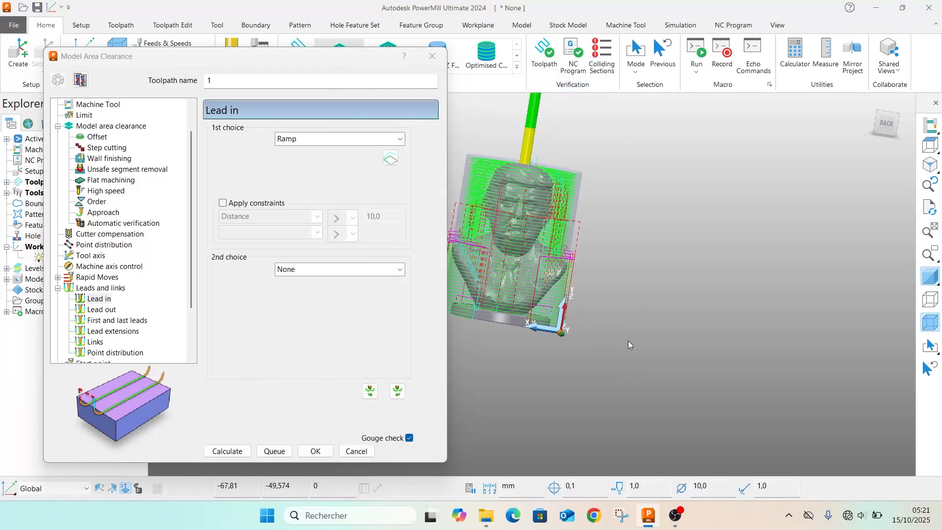
# Set the first link choice to Circular arc without constraints and recalculate the toolpath
pyautogui.click(96, 343)
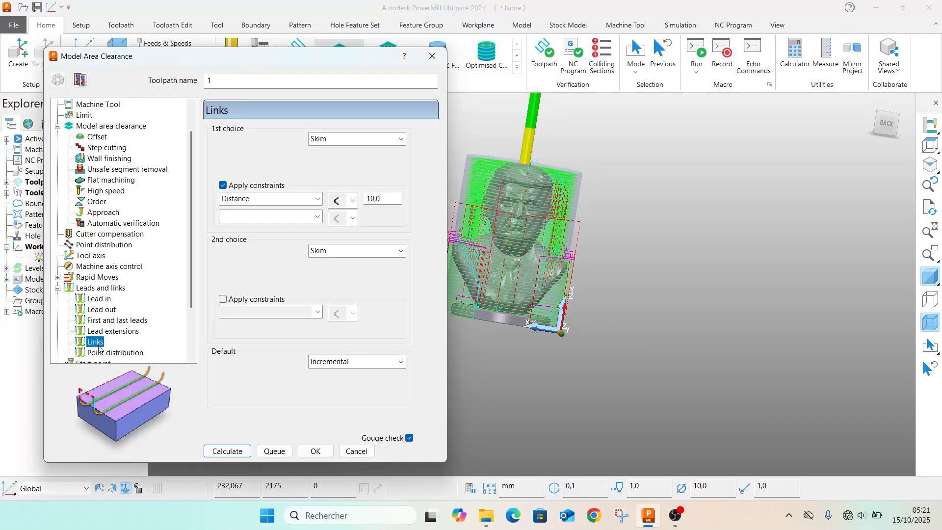
pyautogui.click(229, 186)
pyautogui.click(345, 139)
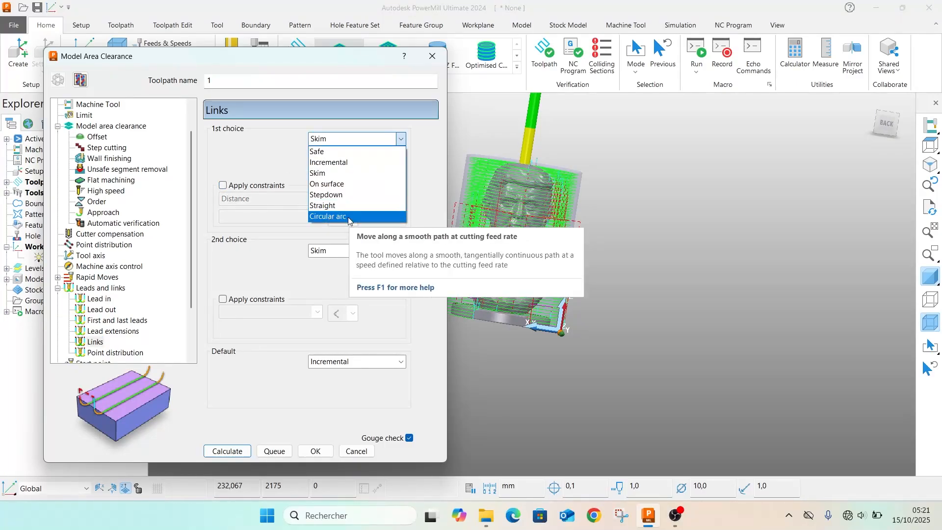
pyautogui.click(338, 216)
pyautogui.click(218, 451)
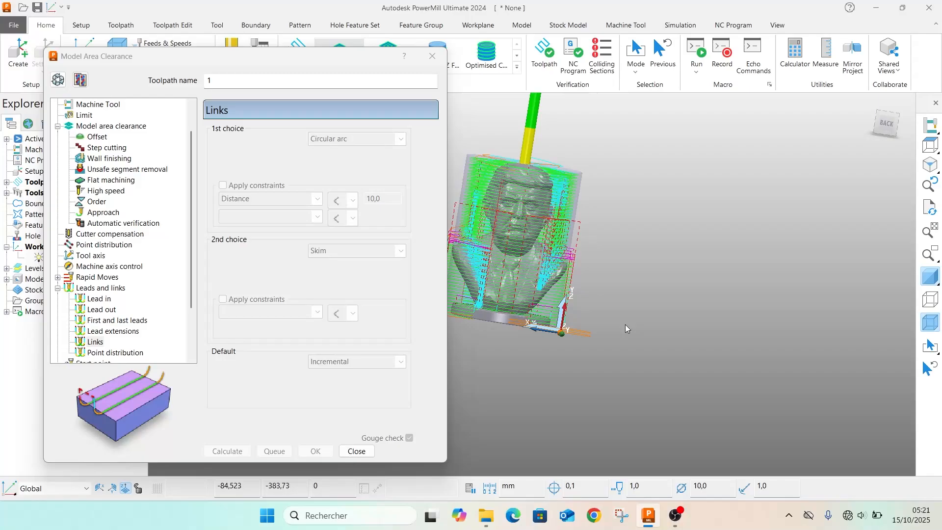
# Inspect the recalculated area clearance toolpath around the bust from several angles and zoom levels
pyautogui.moveTo(530, 261); pyautogui.dragTo(672, 314, button='middle')
pyautogui.scroll(3, 508, 299)
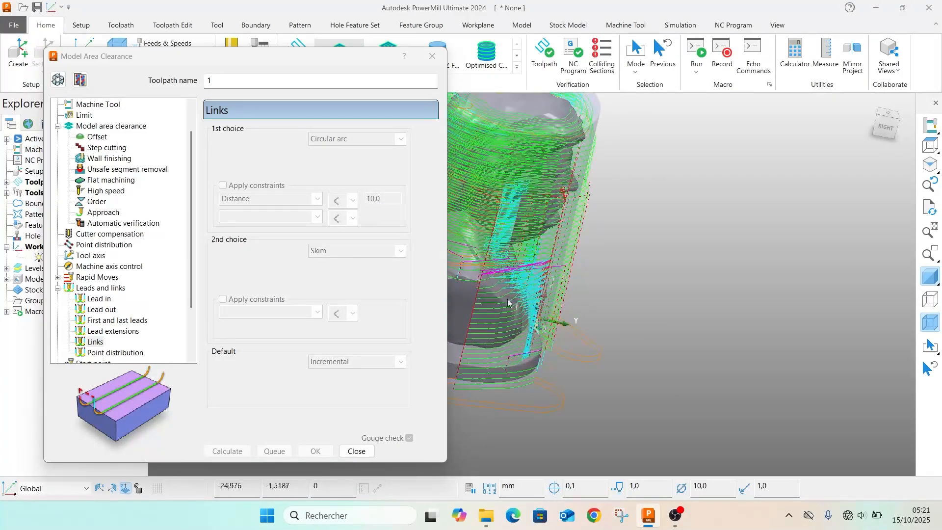
pyautogui.moveTo(564, 301); pyautogui.dragTo(570, 326, button='middle')
pyautogui.scroll(-2, 570, 333)
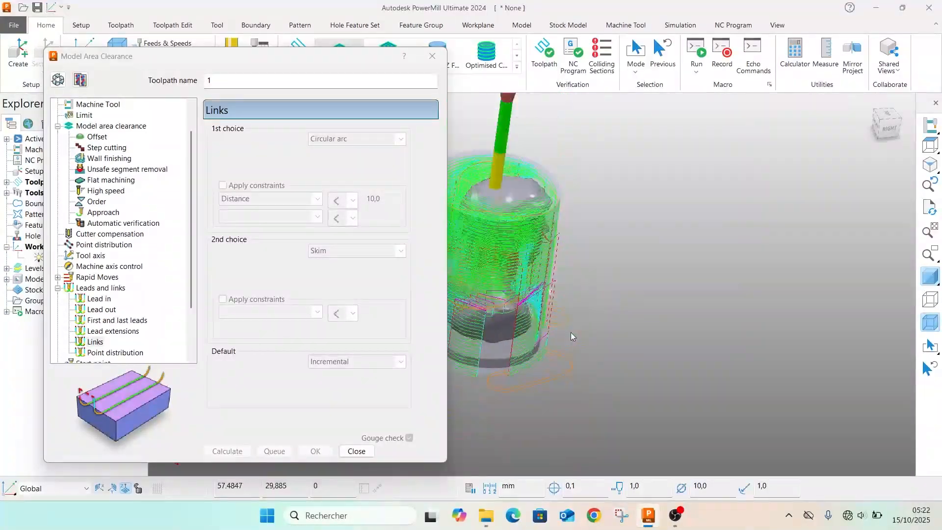
pyautogui.scroll(-3, 570, 331)
pyautogui.scroll(5, 549, 328)
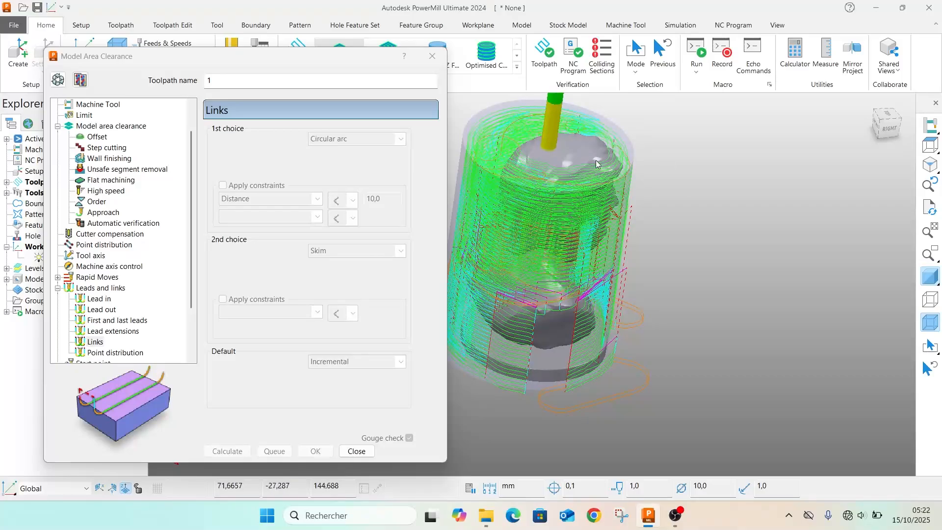
pyautogui.moveTo(595, 160); pyautogui.dragTo(499, 393, button='middle')
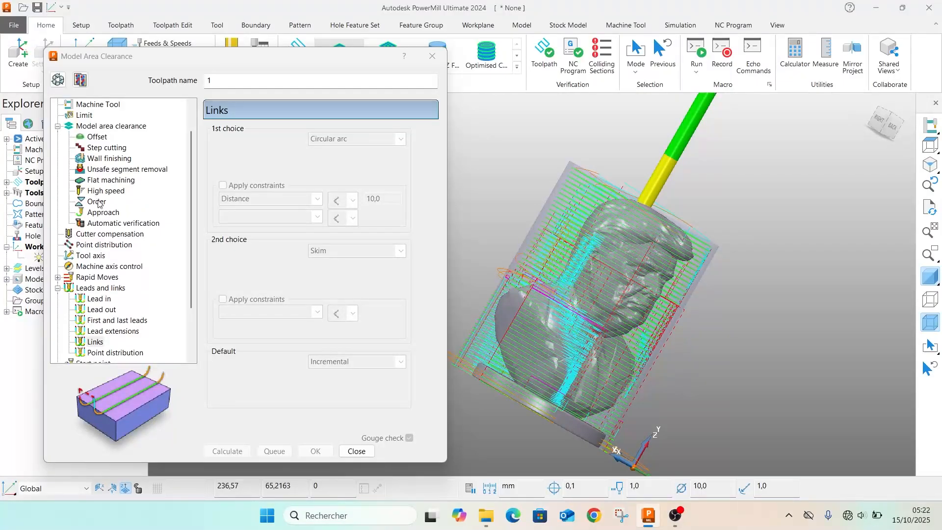
# Try to calculate the toolpath with a Lead/Lean tool axis in PowerMill 2012 R2 mode and tool axis smoothing enabled
pyautogui.scroll(1, 102, 235)
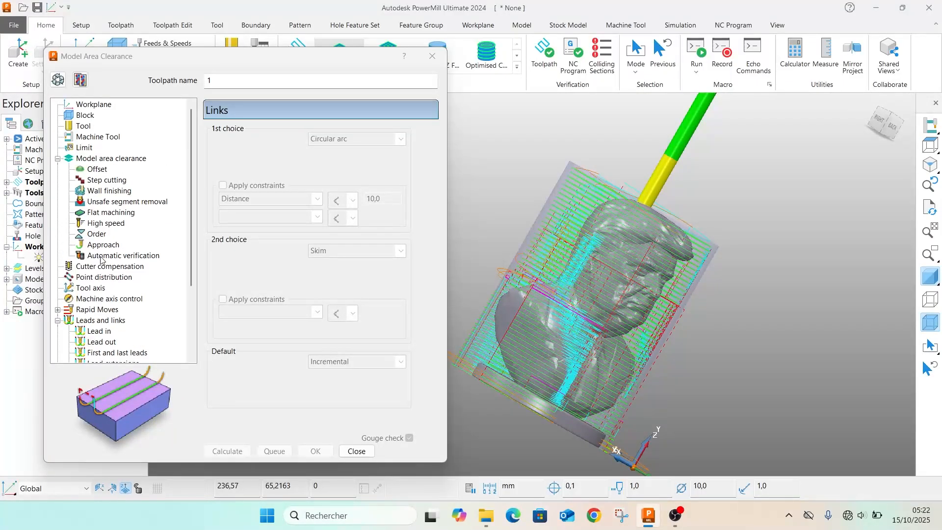
pyautogui.click(84, 289)
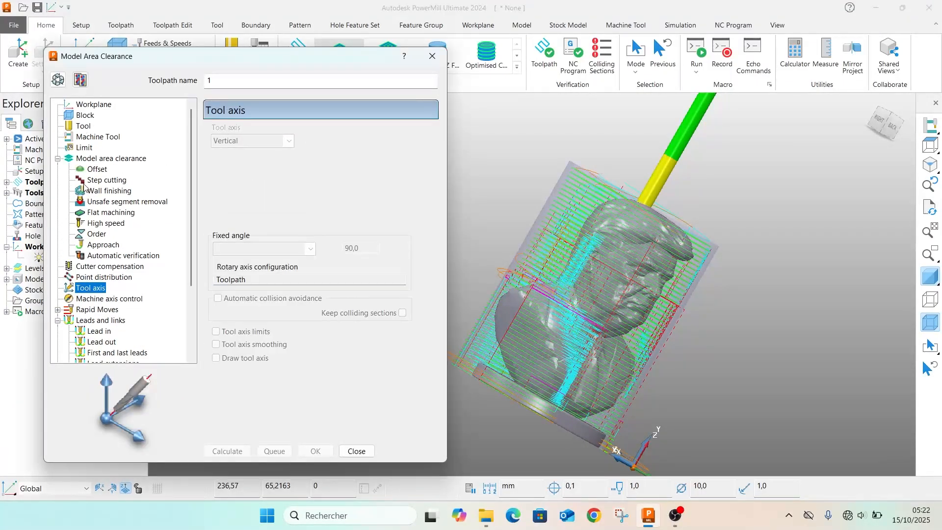
pyautogui.click(288, 141)
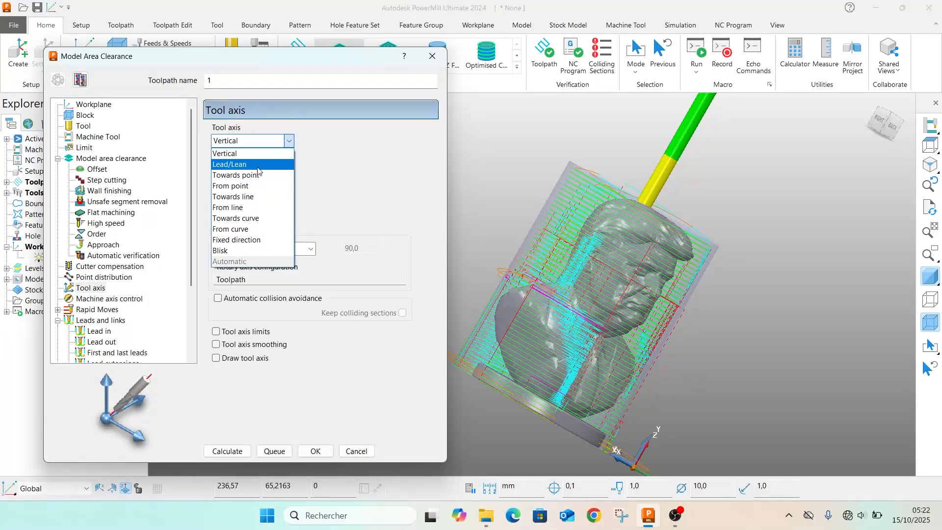
pyautogui.click(245, 164)
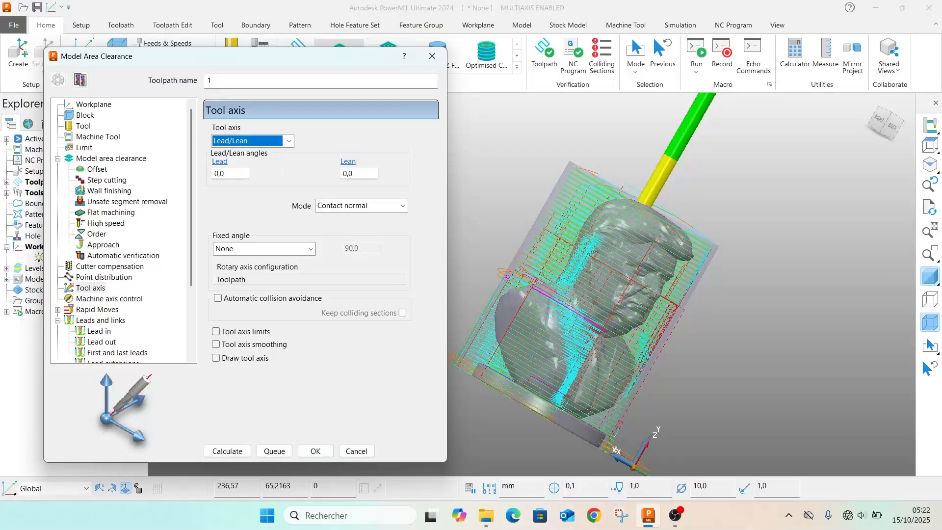
pyautogui.click(375, 211)
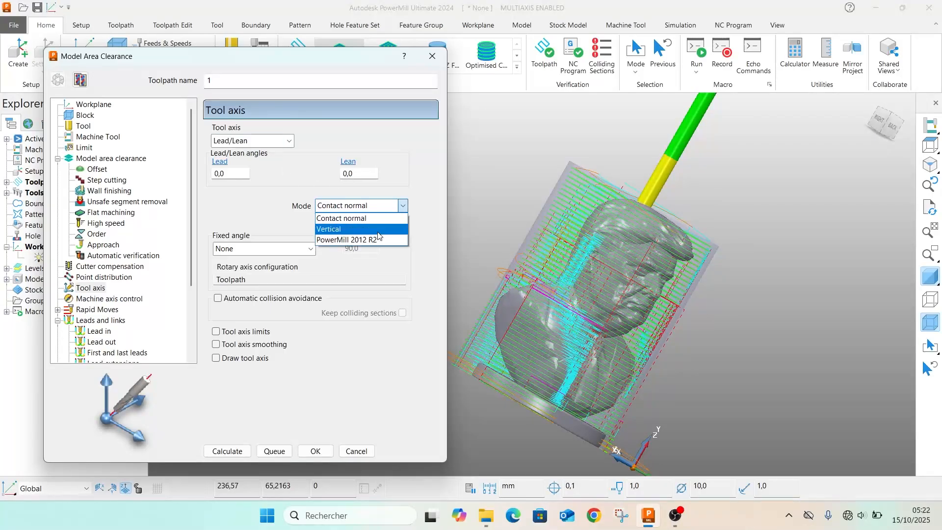
pyautogui.click(361, 237)
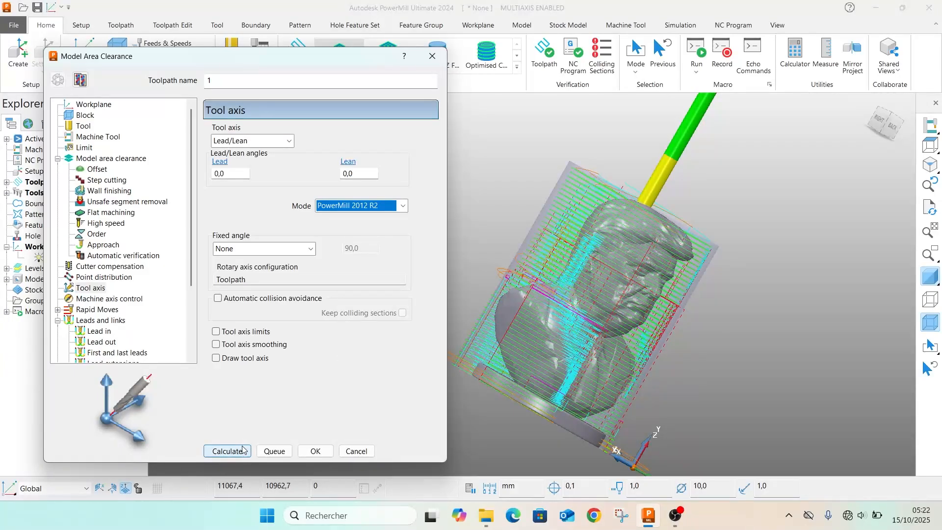
pyautogui.click(215, 345)
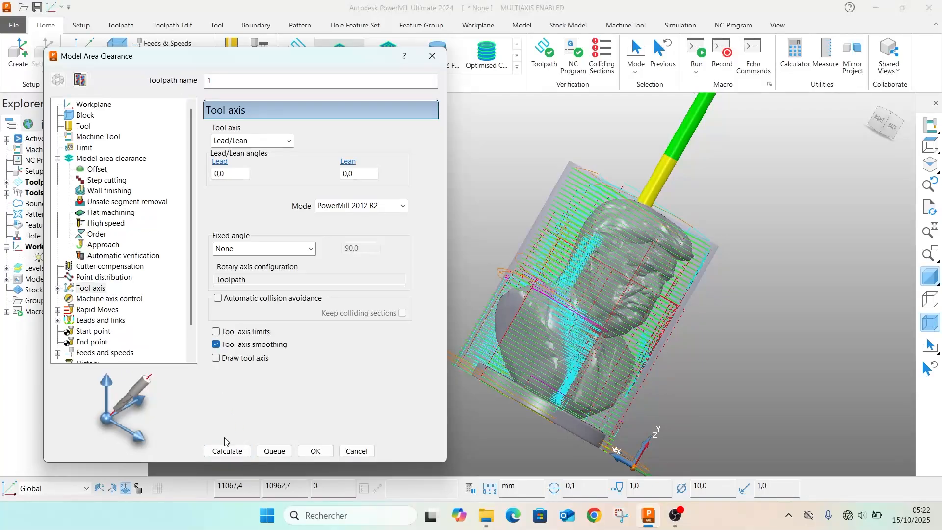
pyautogui.click(228, 451)
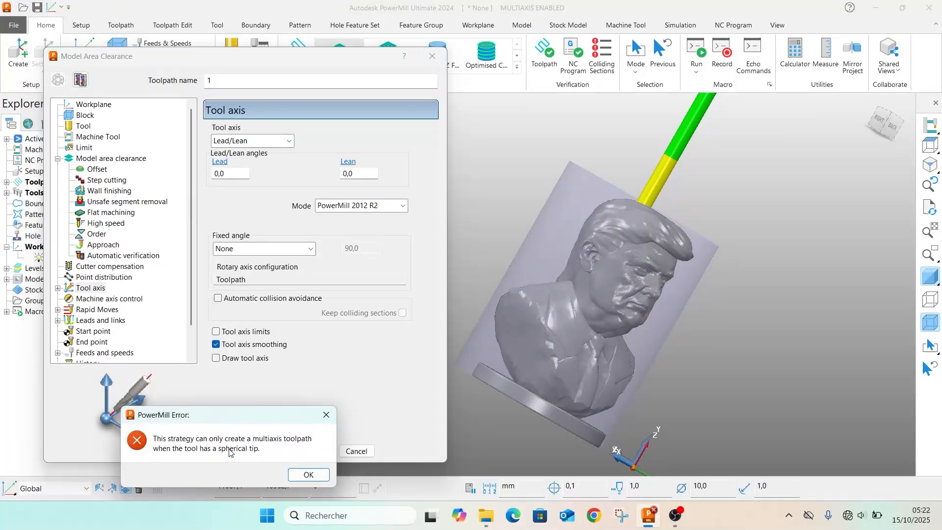
pyautogui.click(300, 474)
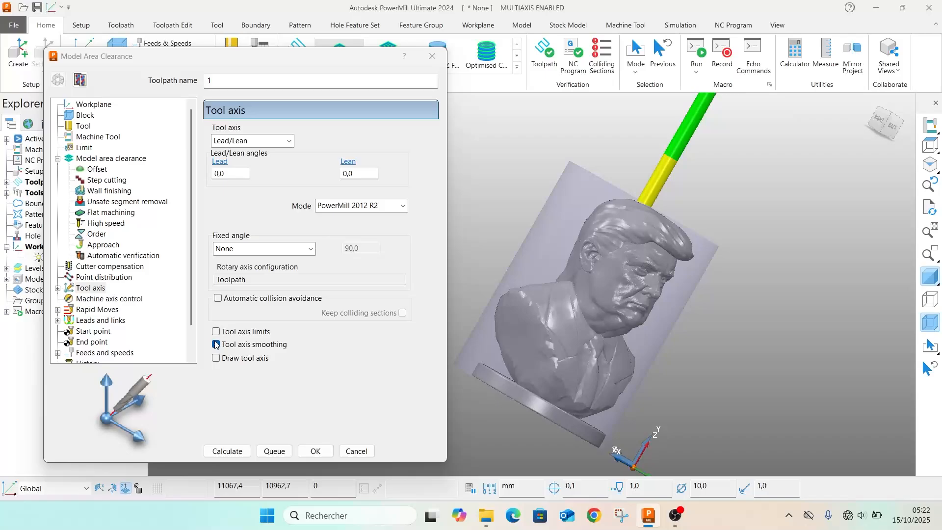
# Disable tool axis smoothing and retry the calculation with the Lead/Lean tool axis
pyautogui.click(216, 344)
pyautogui.click(229, 451)
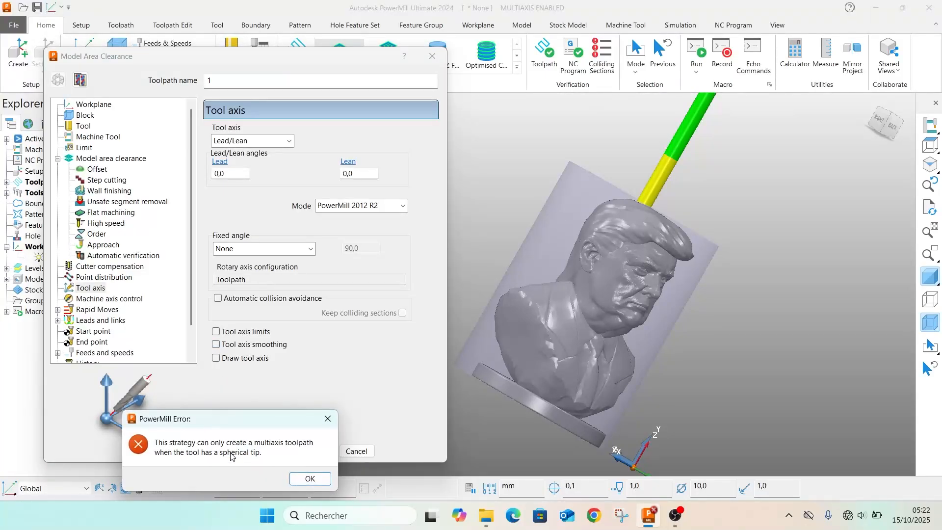
pyautogui.click(310, 478)
# Set the tool axis back to Vertical, recalculate the area clearance toolpath and close its settings
pyautogui.click(267, 143)
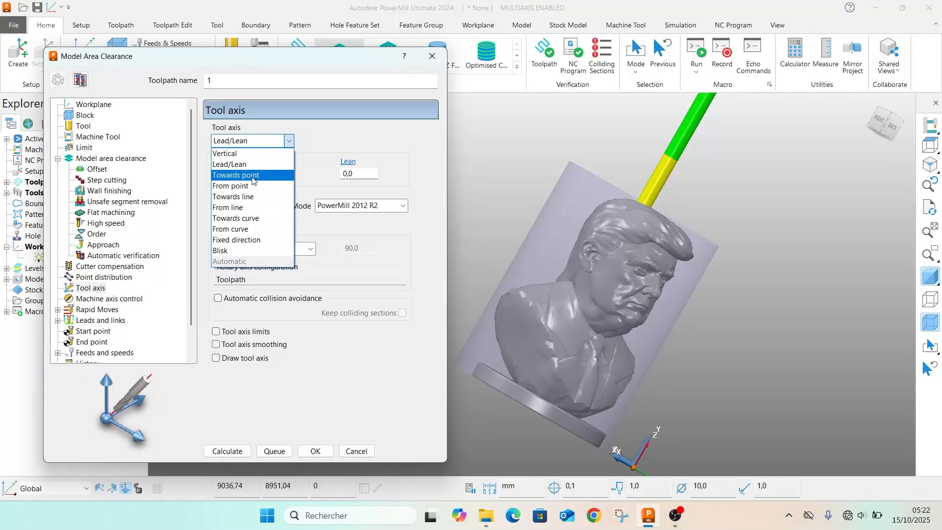
pyautogui.click(230, 153)
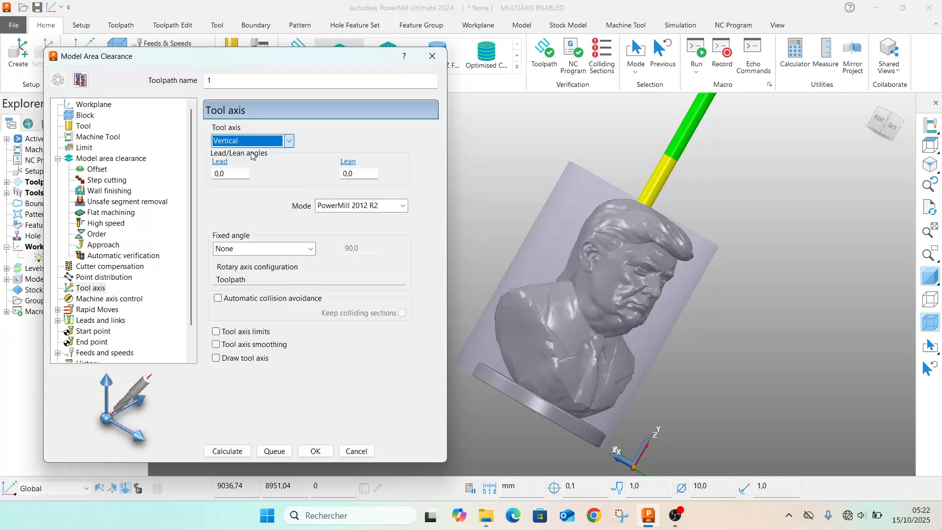
pyautogui.click(225, 452)
pyautogui.click(226, 451)
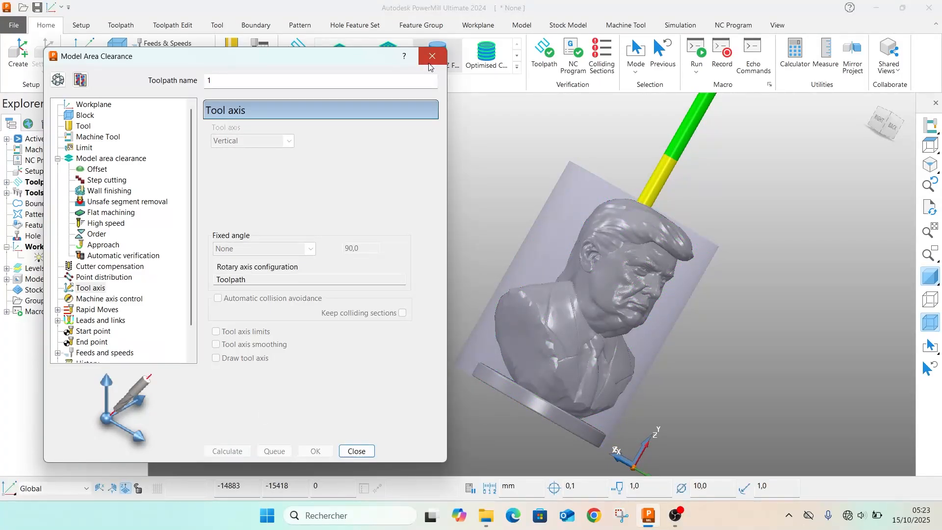
pyautogui.click(356, 451)
# Simulate toolpath 1 from the start and raise the playback speed to 190.0 x feed rate
pyautogui.moveTo(289, 262); pyautogui.dragTo(233, 241, button='middle')
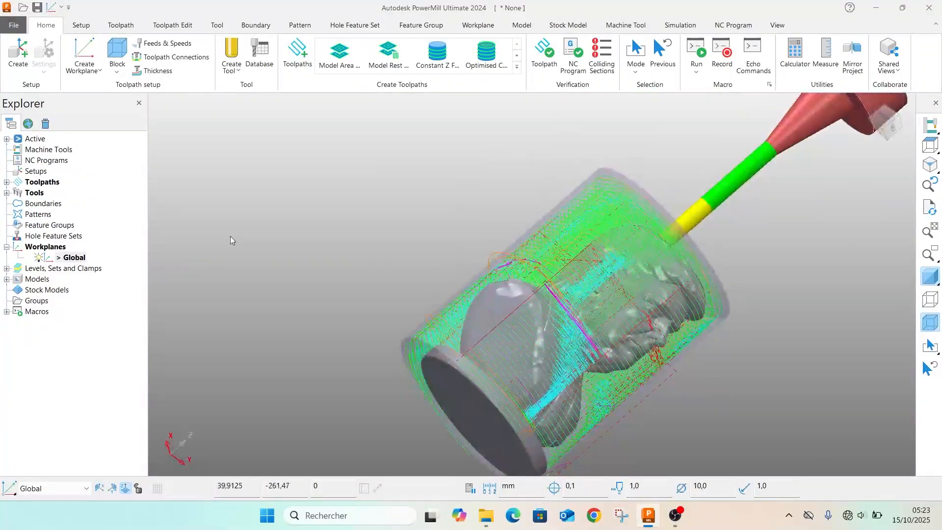
pyautogui.click(7, 182)
pyautogui.rightClick(47, 194)
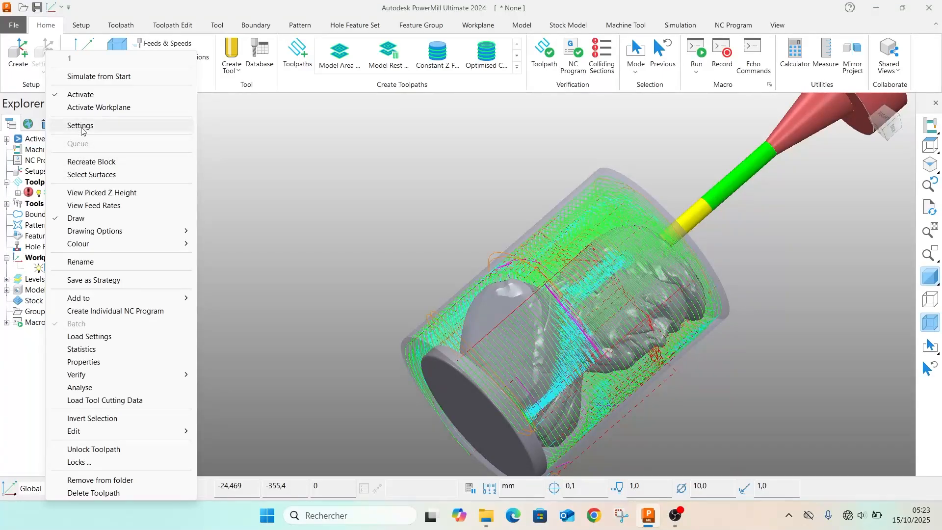
pyautogui.click(92, 77)
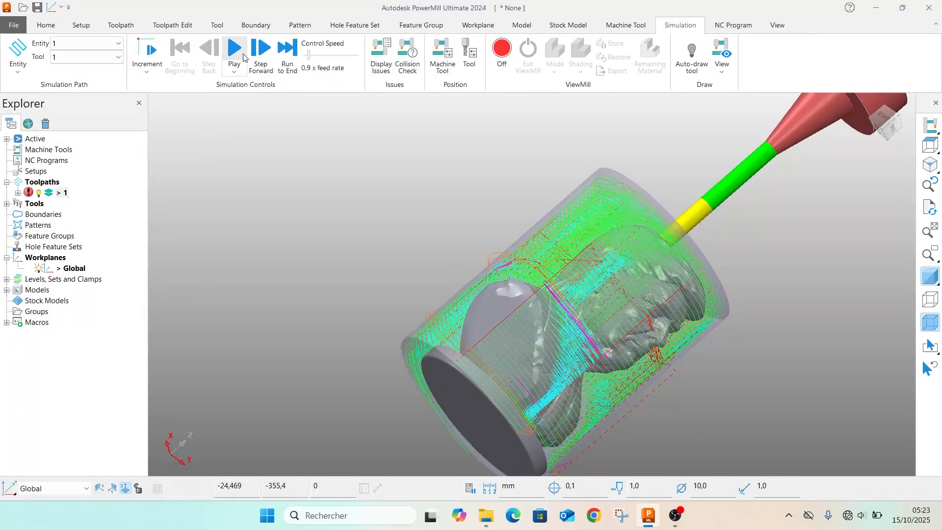
pyautogui.click(234, 49)
pyautogui.moveTo(661, 224); pyautogui.dragTo(416, 286, button='middle')
pyautogui.click(332, 56)
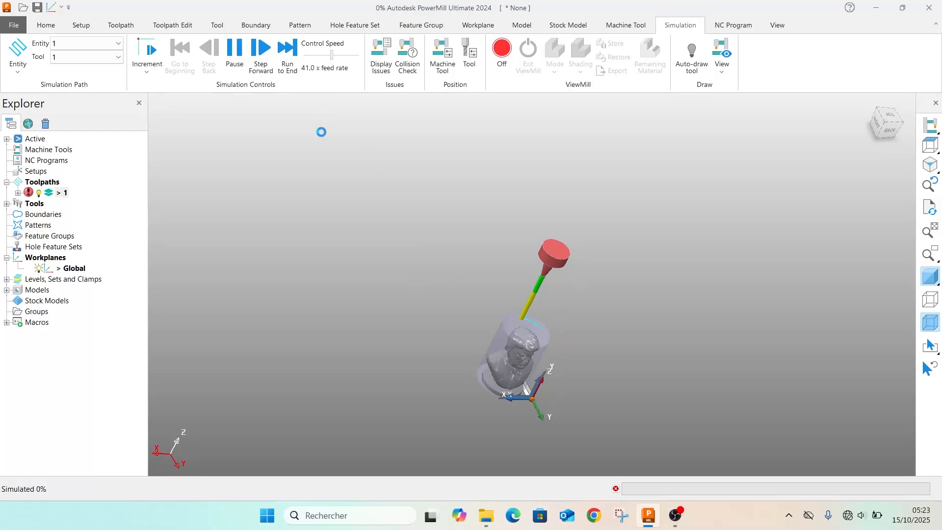
pyautogui.scroll(5, 479, 272)
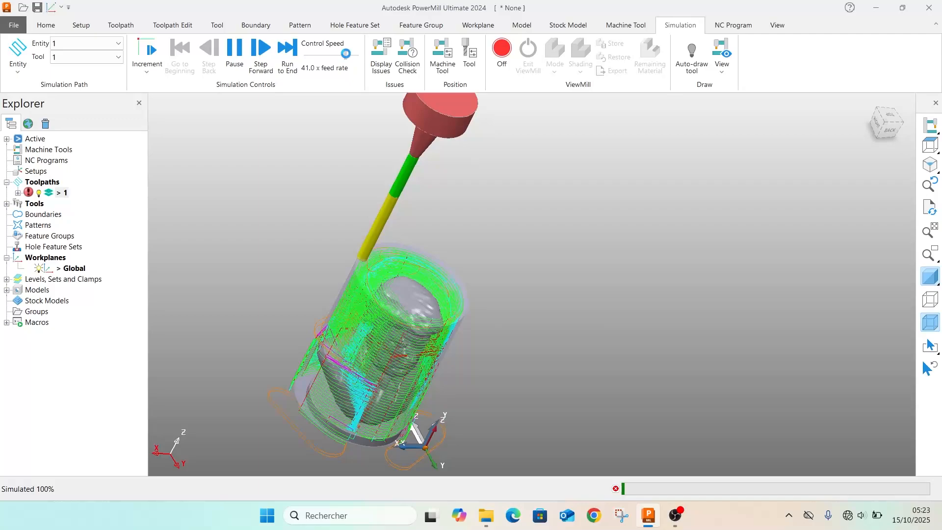
pyautogui.moveTo(346, 54); pyautogui.dragTo(353, 54)
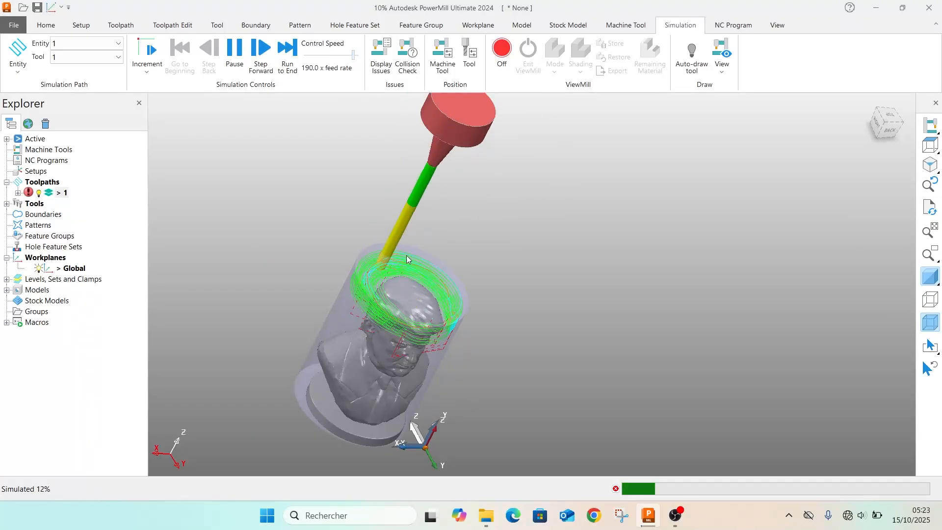
# Examine the simulated tool motion around the bust through to the end, including the completed toolpath from several sides
pyautogui.moveTo(407, 260); pyautogui.dragTo(292, 232, button='middle')
pyautogui.scroll(-2, 265, 282)
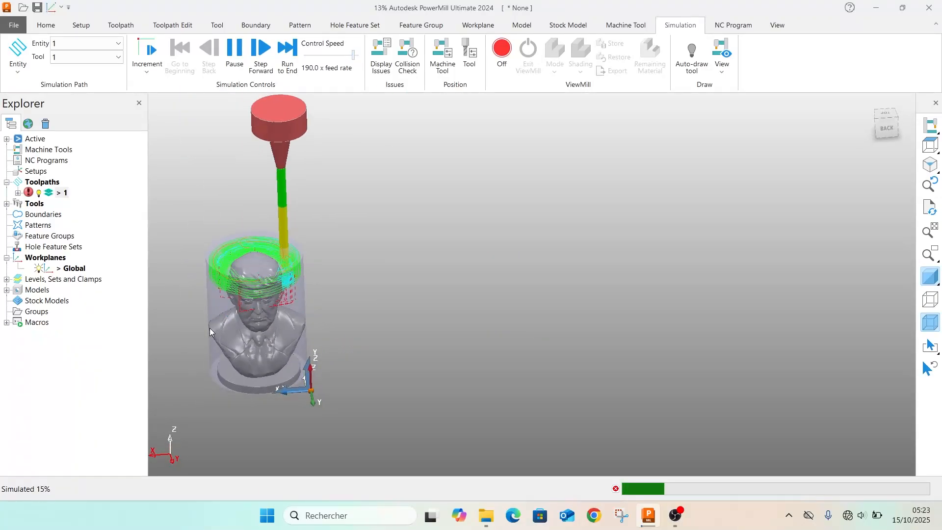
pyautogui.scroll(-3, 210, 331)
pyautogui.scroll(8, 212, 333)
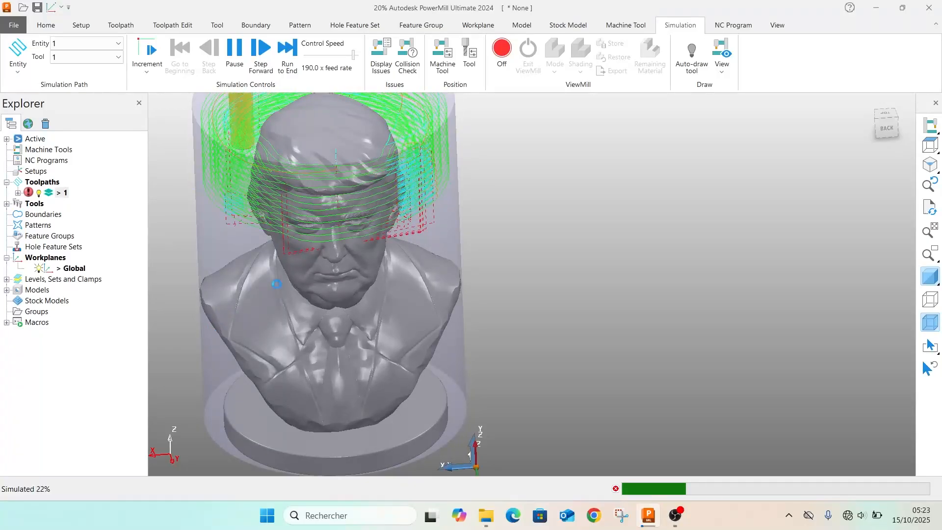
pyautogui.scroll(-2, 298, 271)
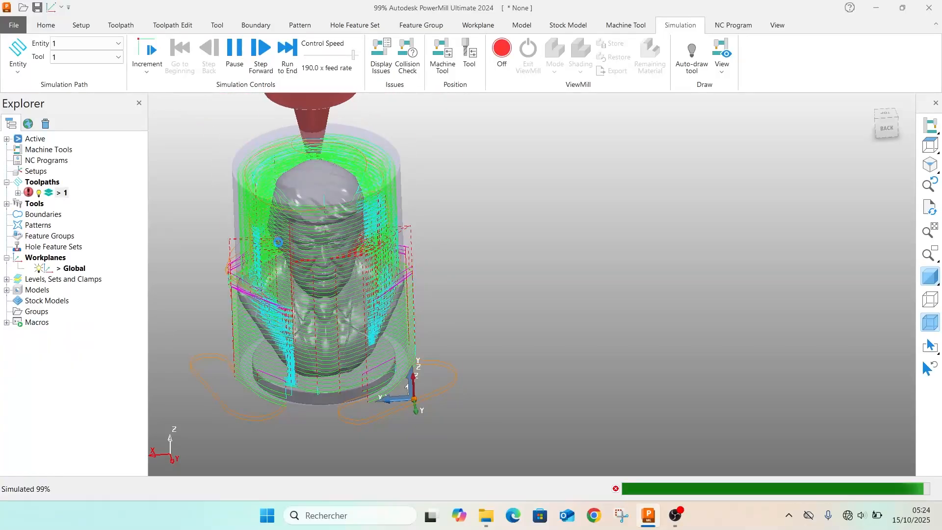
pyautogui.scroll(-4, 273, 271)
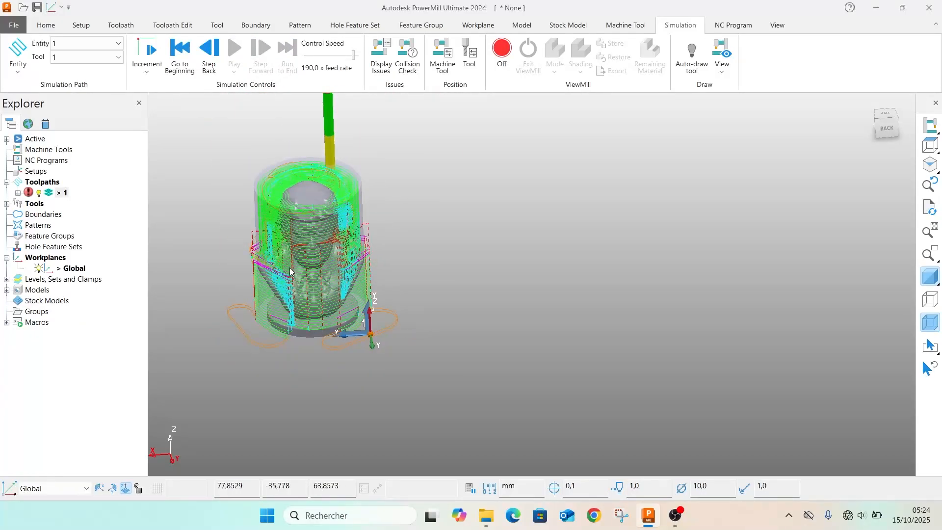
pyautogui.moveTo(255, 294); pyautogui.dragTo(529, 274, button='middle')
pyautogui.scroll(8, 411, 218)
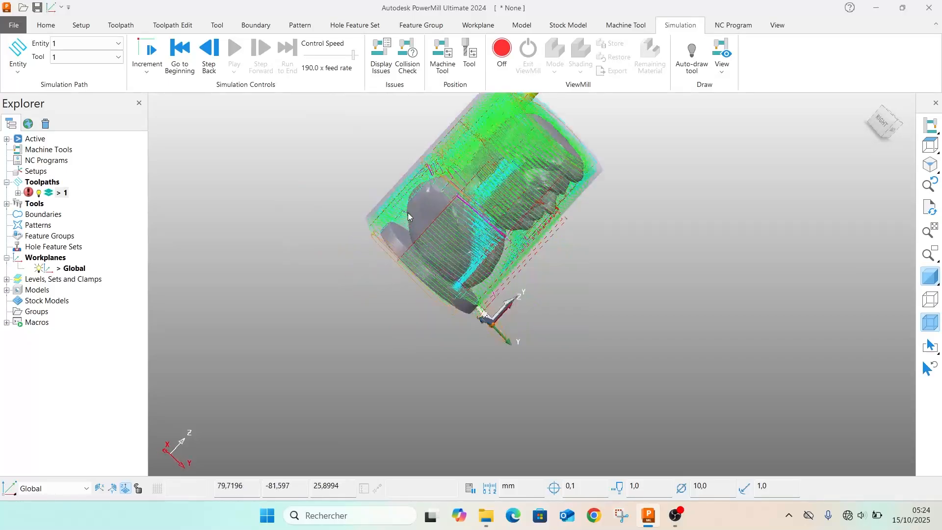
pyautogui.moveTo(420, 224); pyautogui.dragTo(463, 266, button='middle')
pyautogui.scroll(-10, 462, 267)
pyautogui.moveTo(561, 256); pyautogui.dragTo(397, 239, button='middle')
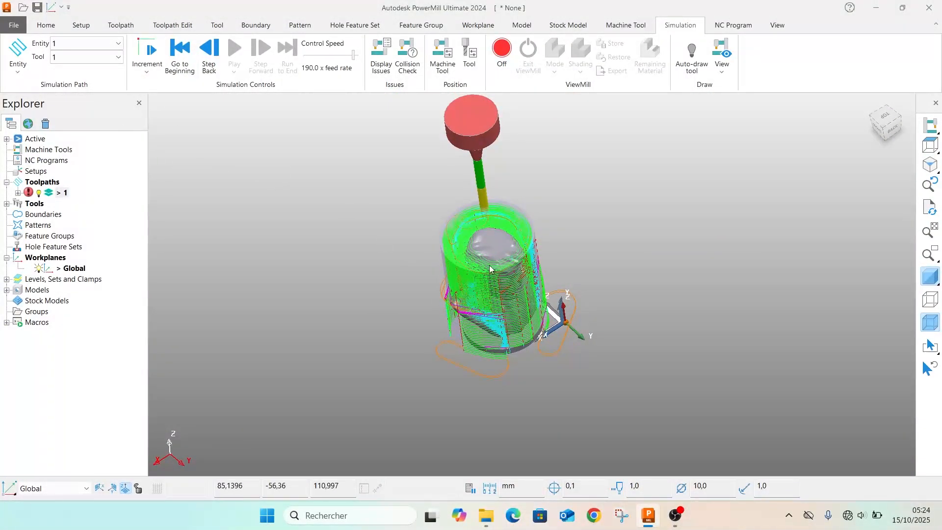
pyautogui.scroll(3, 583, 332)
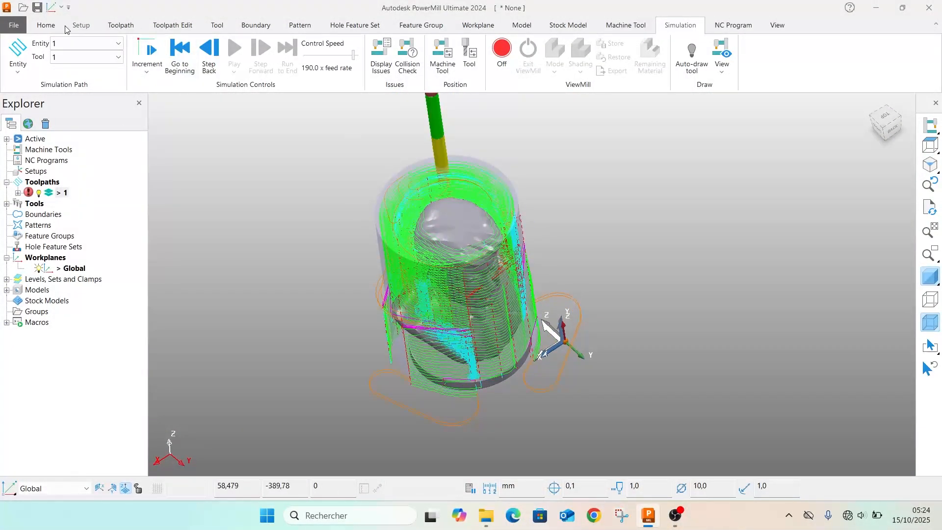
# Create a workplane positioned on the block at the centre of its top face
pyautogui.click(46, 26)
pyautogui.click(97, 74)
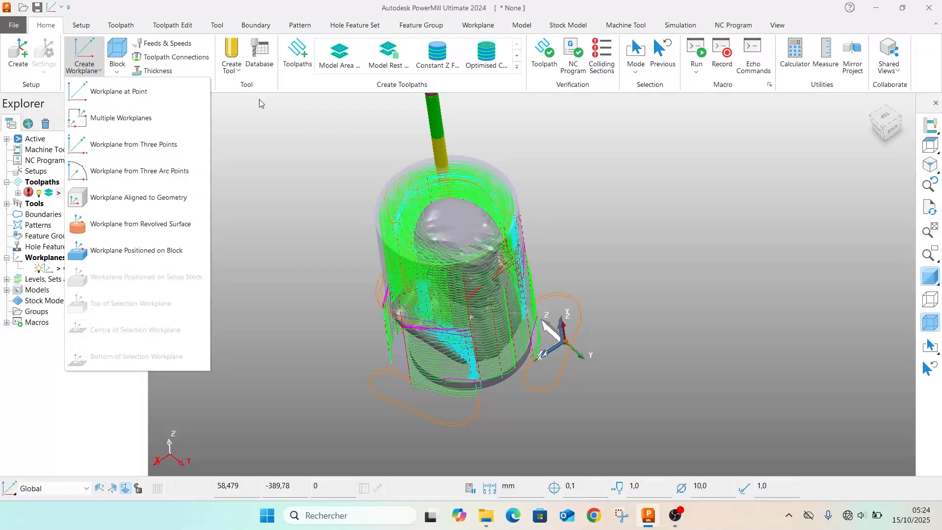
pyautogui.click(85, 254)
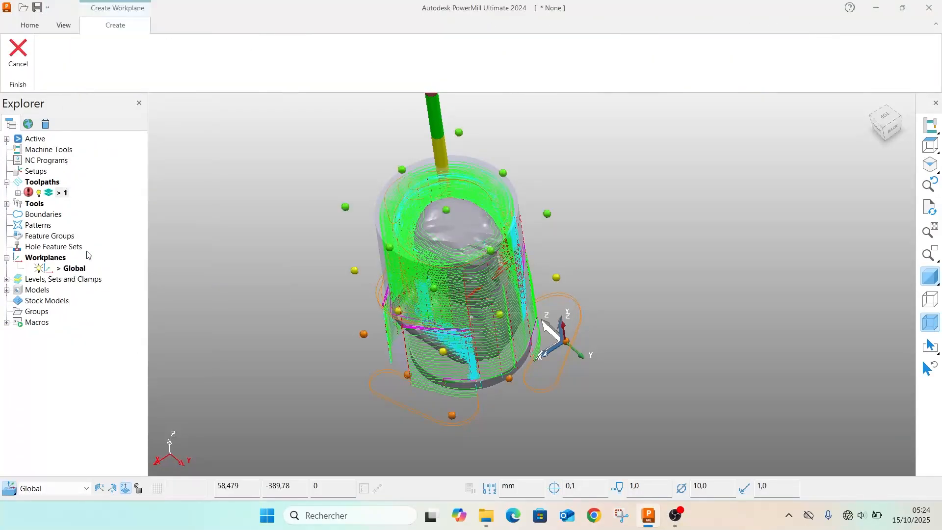
pyautogui.click(447, 212)
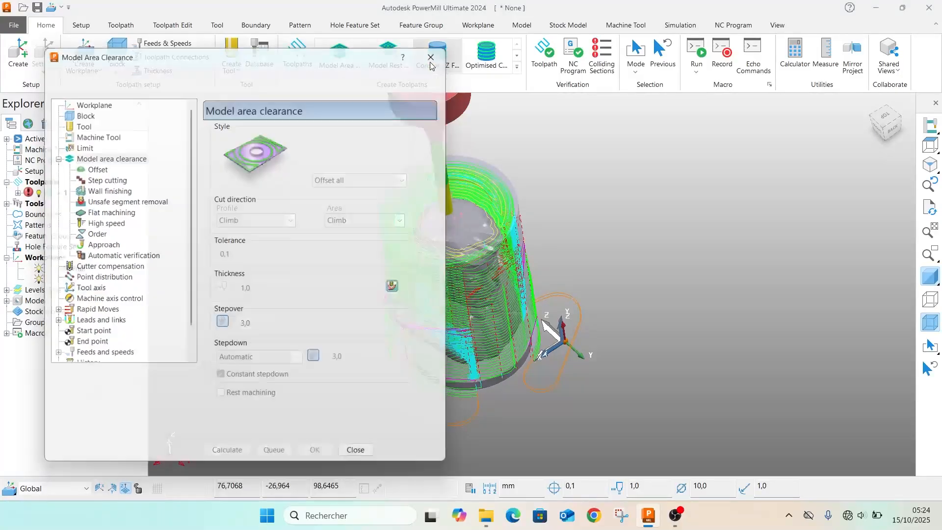
pyautogui.click(432, 55)
# Twist workplane 1 by 270 degrees around its Y axis, accept the edit and make the workplane active
pyautogui.doubleClick(446, 212)
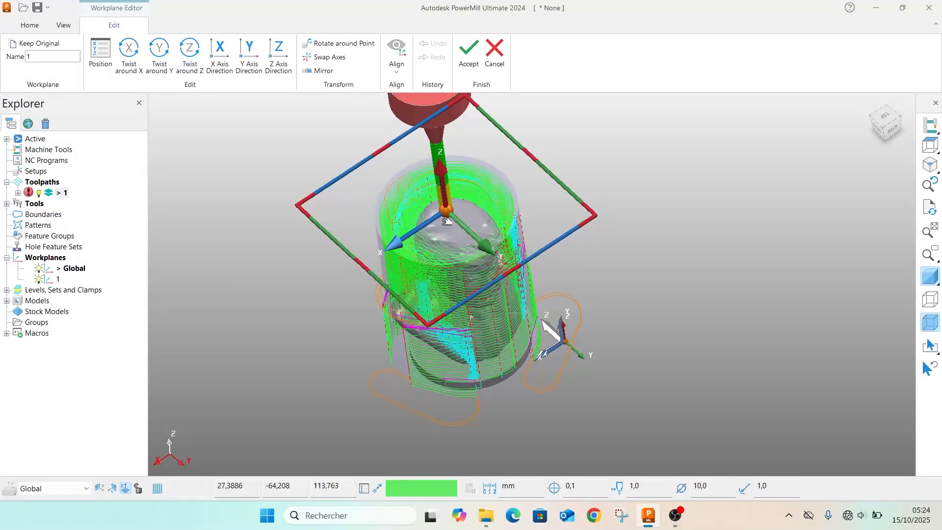
pyautogui.click(162, 58)
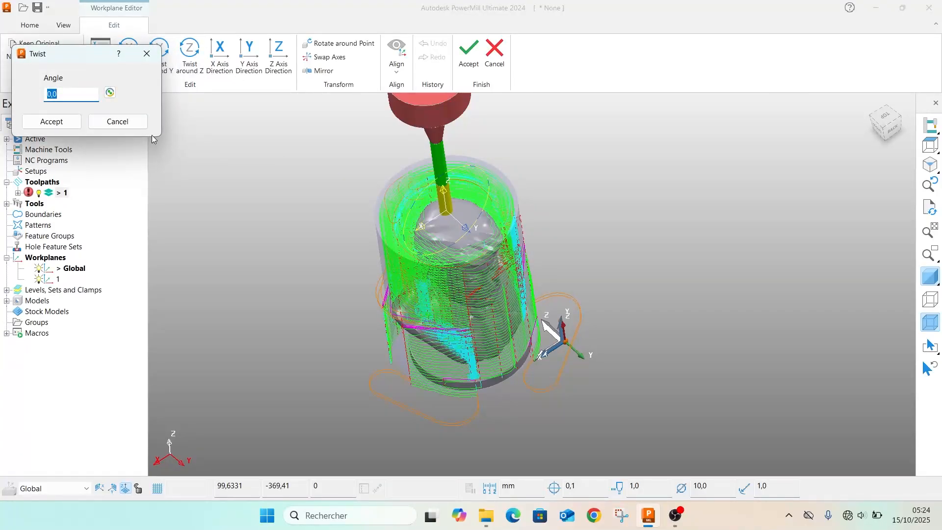
pyautogui.write('90')
pyautogui.press('Return')
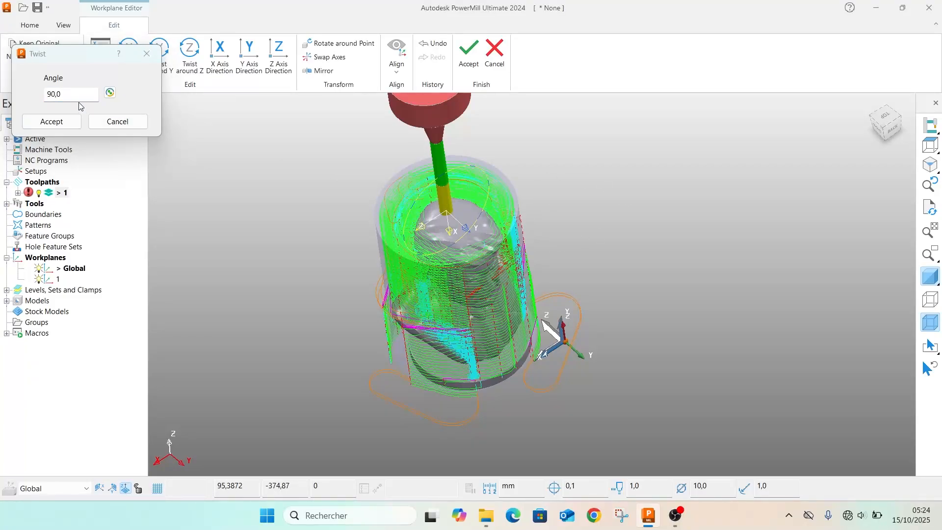
pyautogui.click(14, 97)
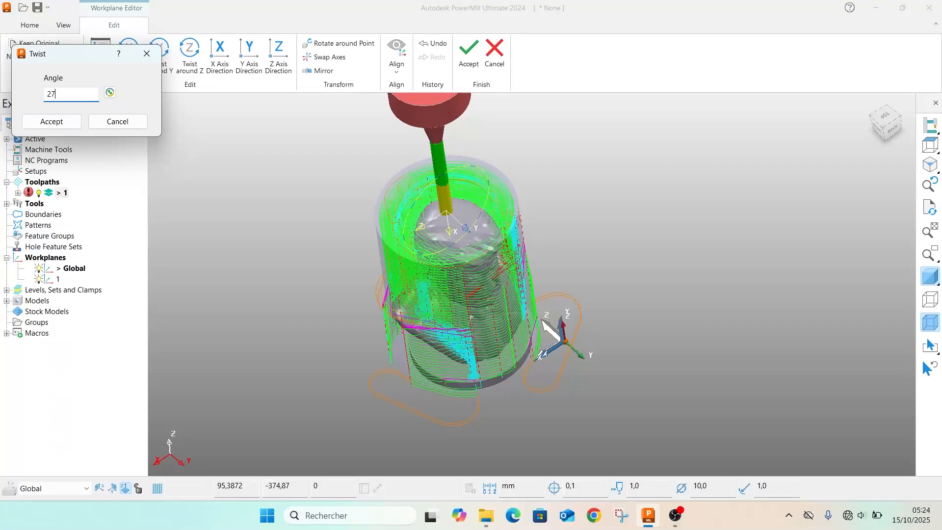
pyautogui.press('Return')
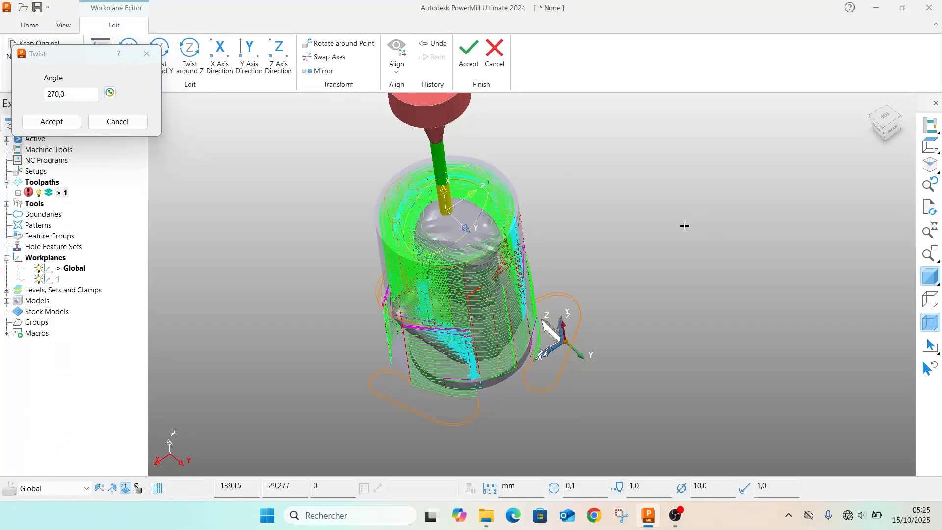
pyautogui.click(49, 122)
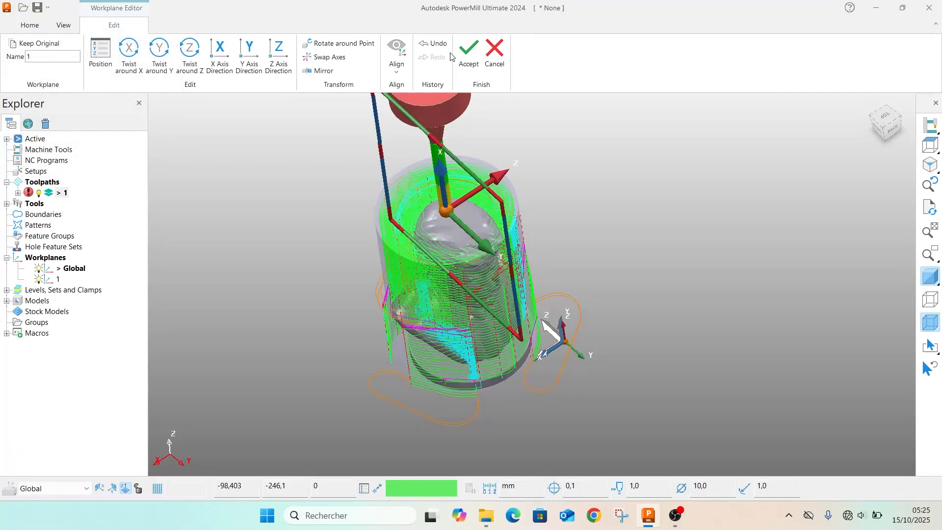
pyautogui.click(467, 55)
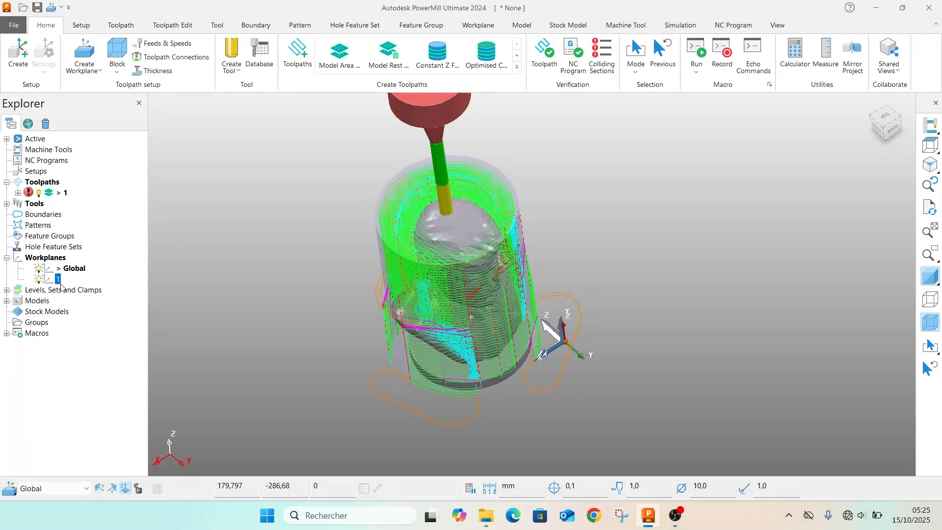
pyautogui.doubleClick(53, 279)
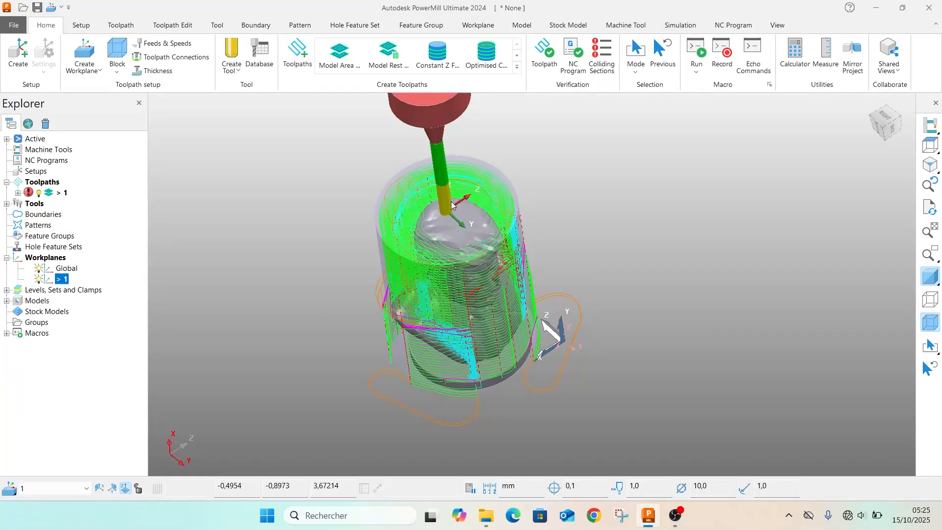
pyautogui.scroll(5, 456, 217)
pyautogui.scroll(-5, 457, 217)
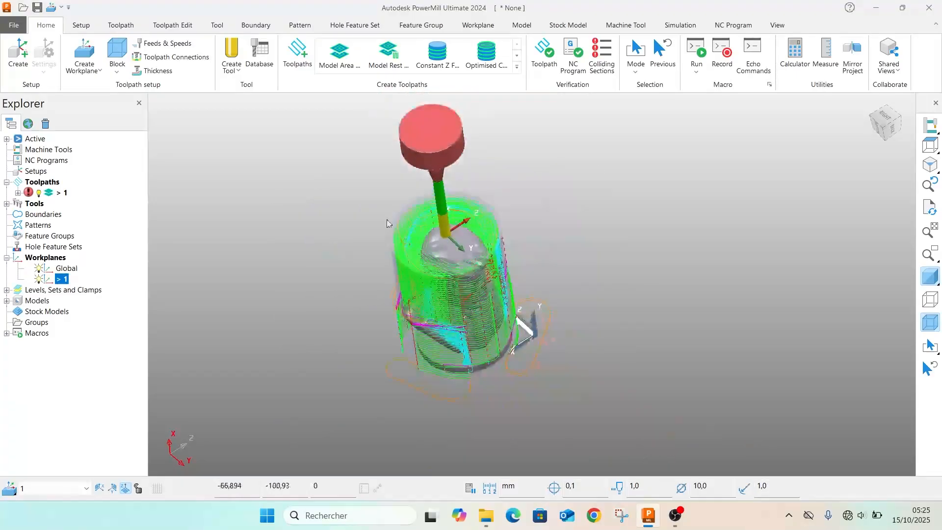
# Create a new toolpath with the Rotary Finishing strategy from the Finishing category
pyautogui.click(307, 67)
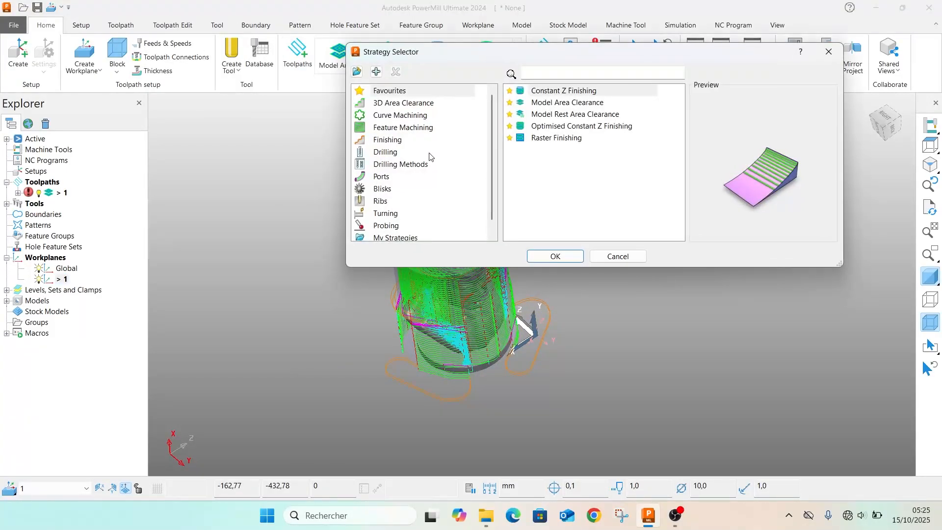
pyautogui.click(388, 141)
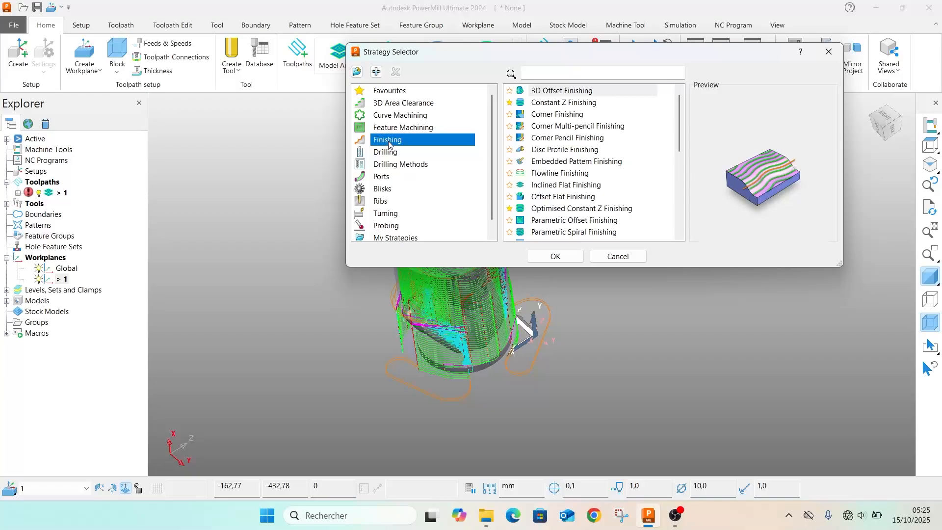
pyautogui.scroll(-3, 573, 167)
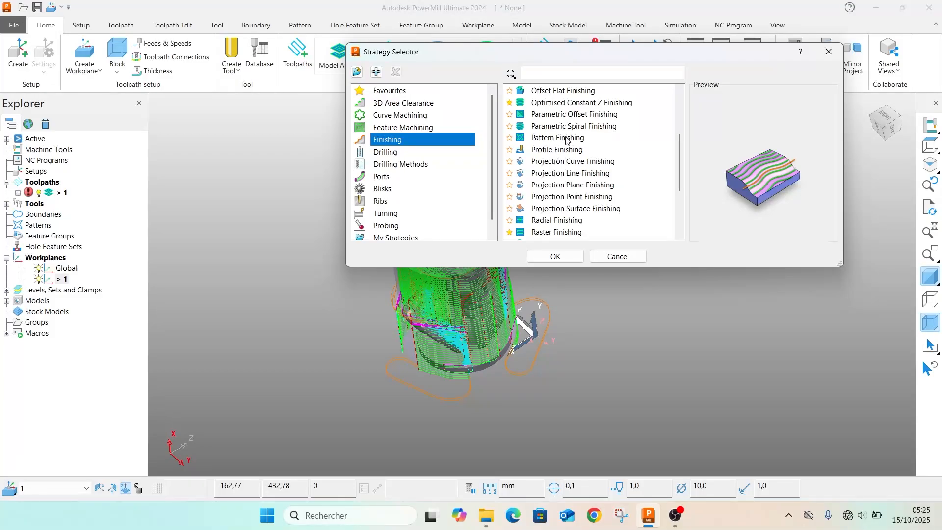
pyautogui.scroll(-1, 570, 141)
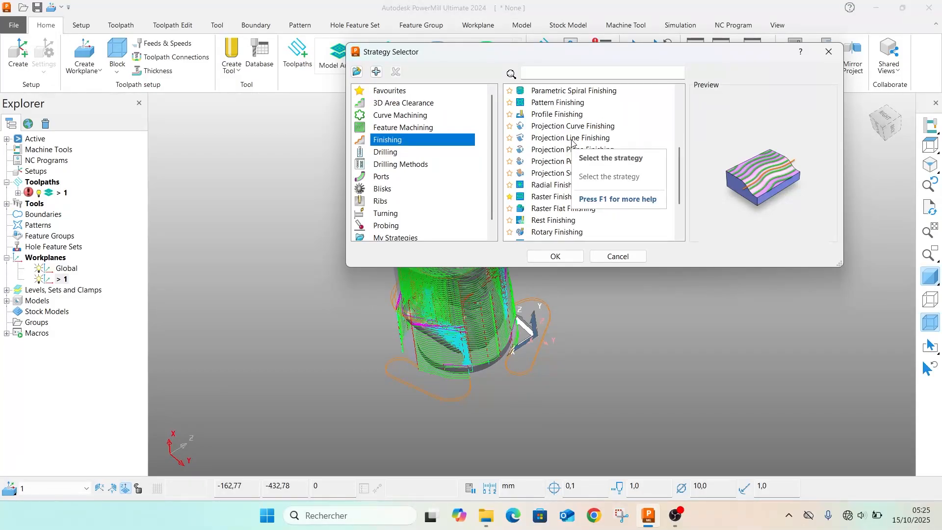
pyautogui.scroll(-1, 571, 230)
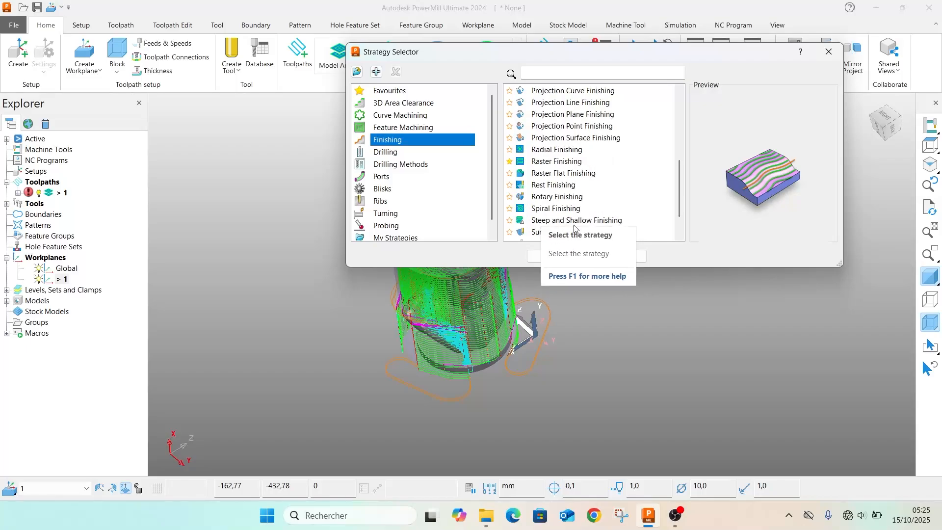
pyautogui.click(554, 197)
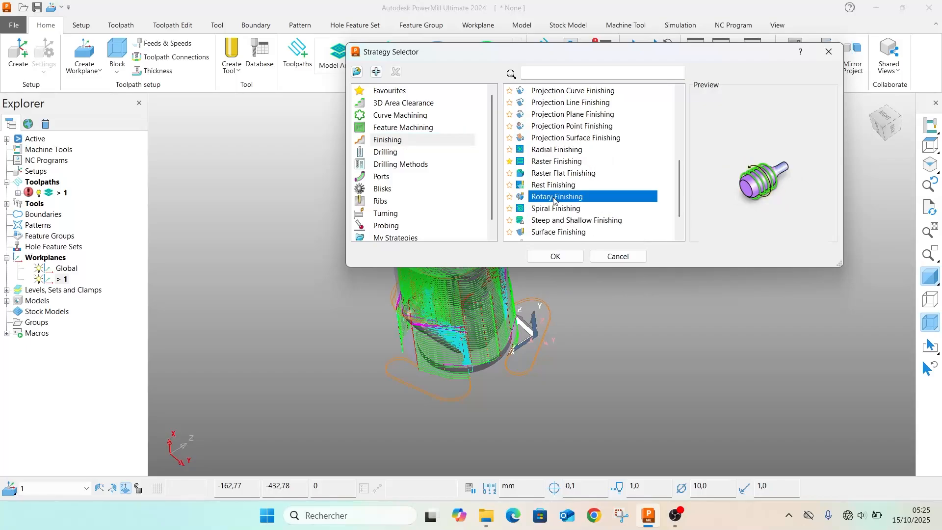
pyautogui.click(544, 256)
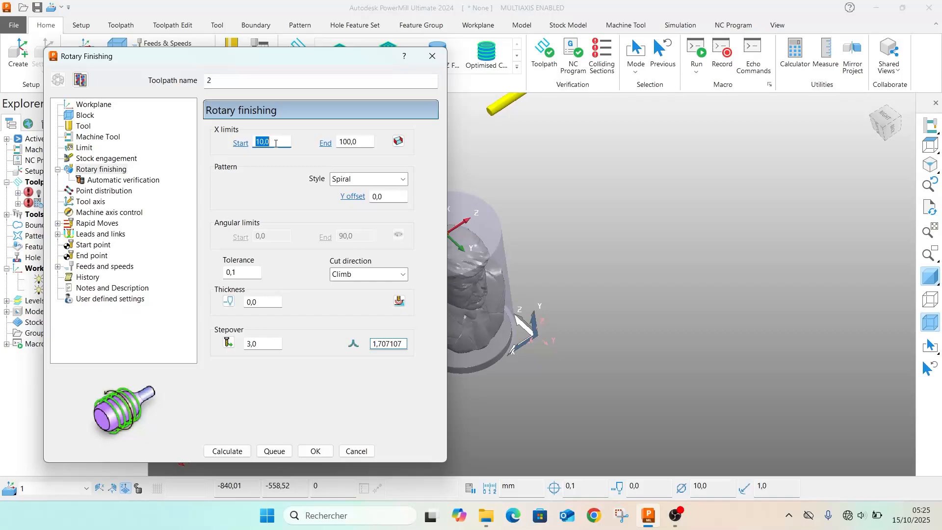
# Reset the rotary toolpath's X limits to -149.999 and 0.0, keep the Spiral pattern style and calculate the toolpath
pyautogui.click(398, 141)
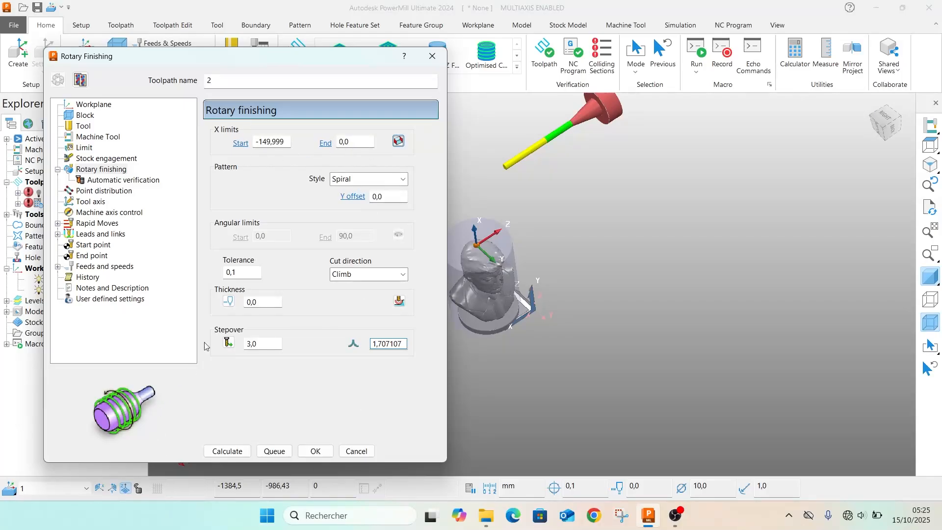
pyautogui.click(355, 181)
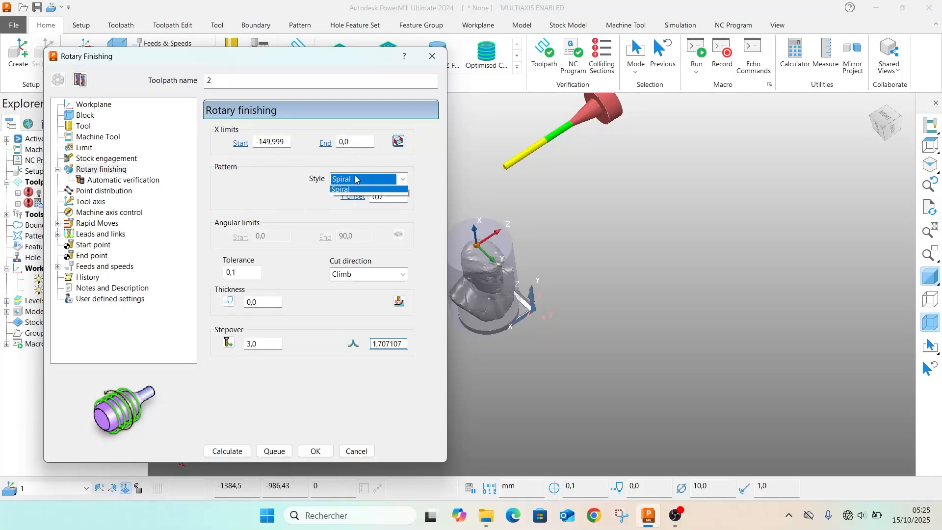
pyautogui.click(355, 179)
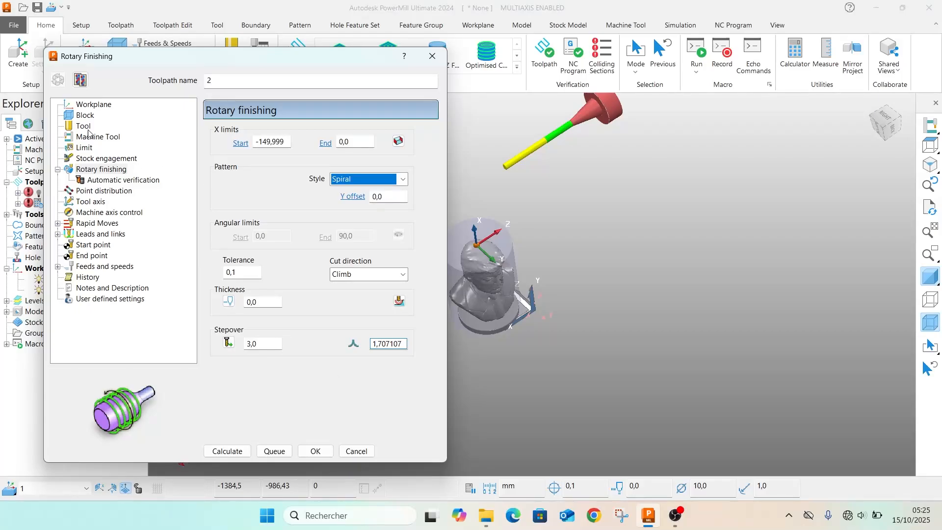
pyautogui.click(214, 452)
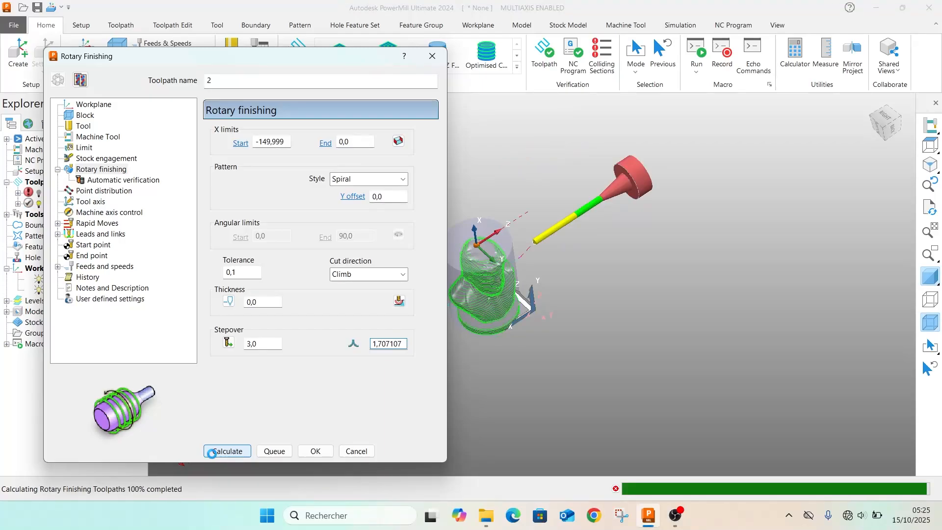
pyautogui.moveTo(479, 270); pyautogui.dragTo(617, 185, button='middle')
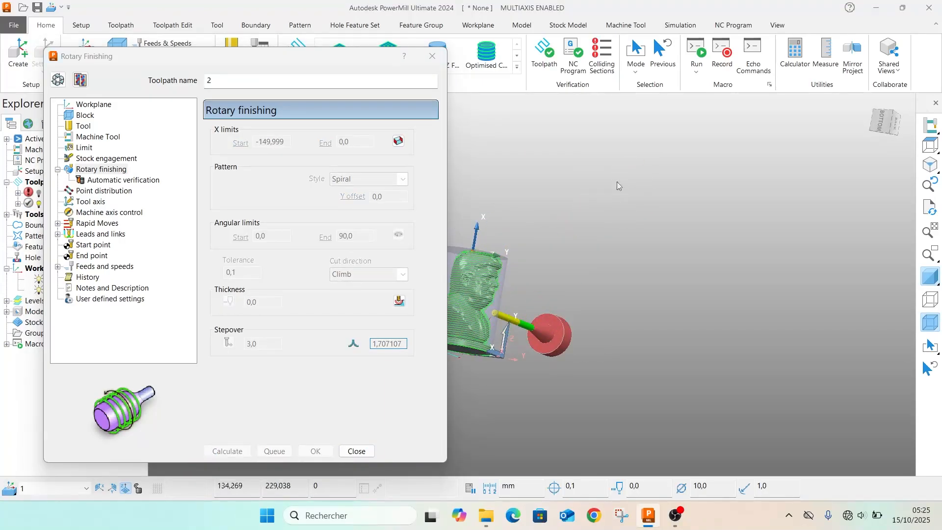
# Make toolpath 2 editable again, set its thickness to 3.0, recalculate it and close its settings
pyautogui.click(58, 80)
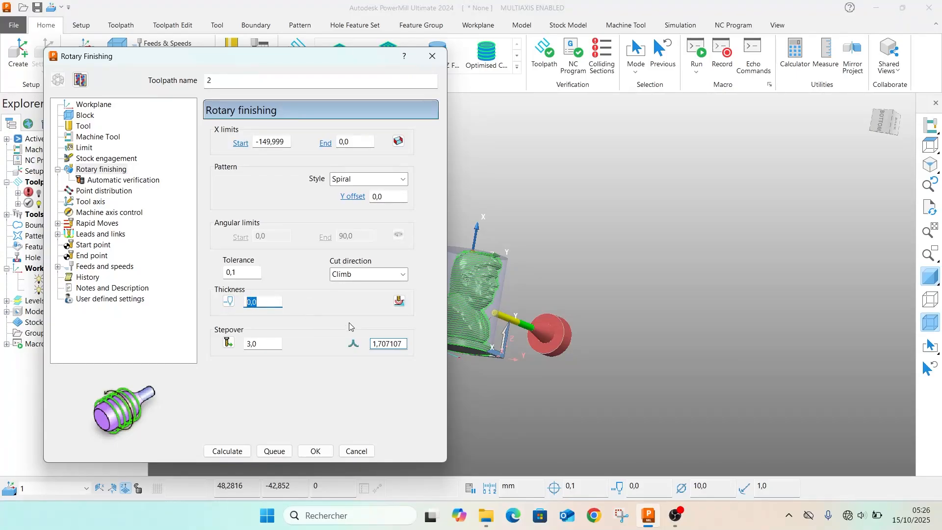
pyautogui.scroll(-4, 477, 336)
pyautogui.scroll(6, 478, 334)
pyautogui.scroll(-5, 478, 328)
pyautogui.scroll(8, 479, 321)
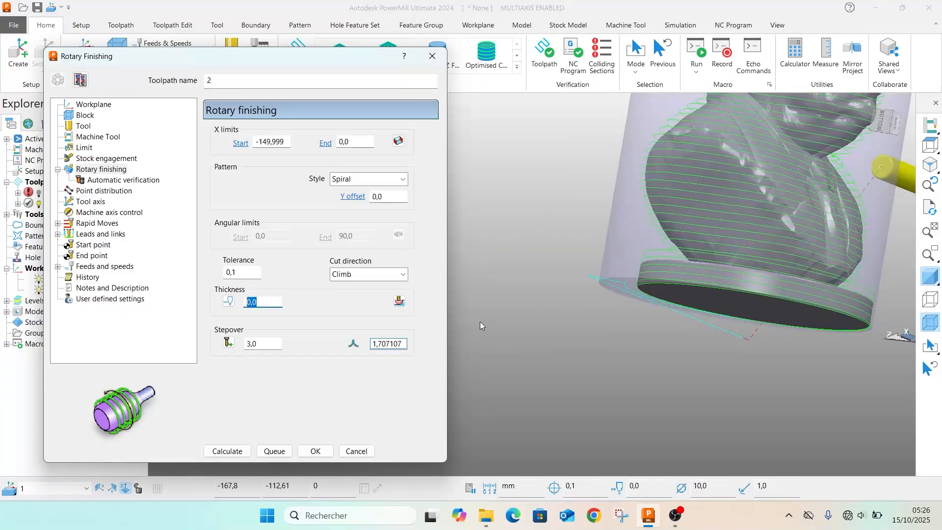
pyautogui.scroll(-5, 702, 255)
pyautogui.scroll(5, 701, 256)
pyautogui.moveTo(696, 265); pyautogui.dragTo(738, 319, button='middle')
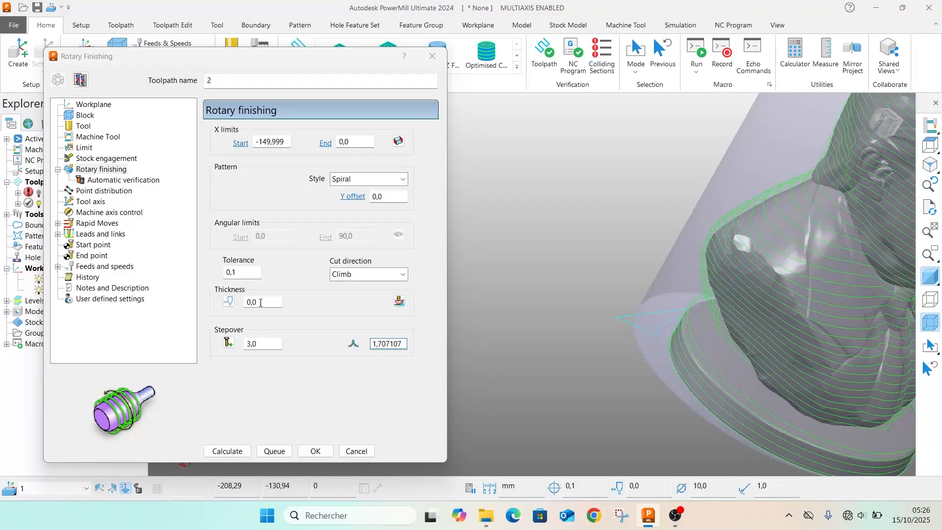
pyautogui.moveTo(261, 303); pyautogui.dragTo(239, 304)
pyautogui.write('3')
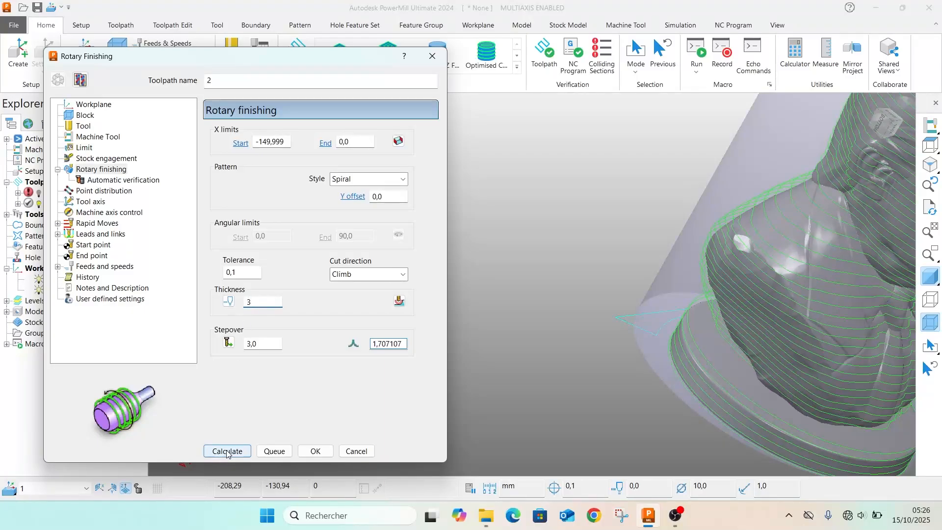
pyautogui.click(227, 451)
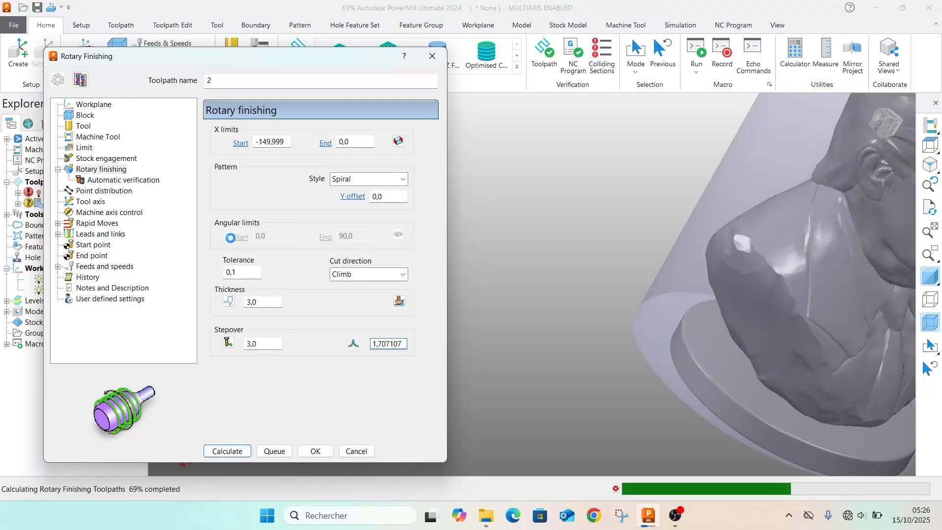
pyautogui.scroll(-4, 833, 227)
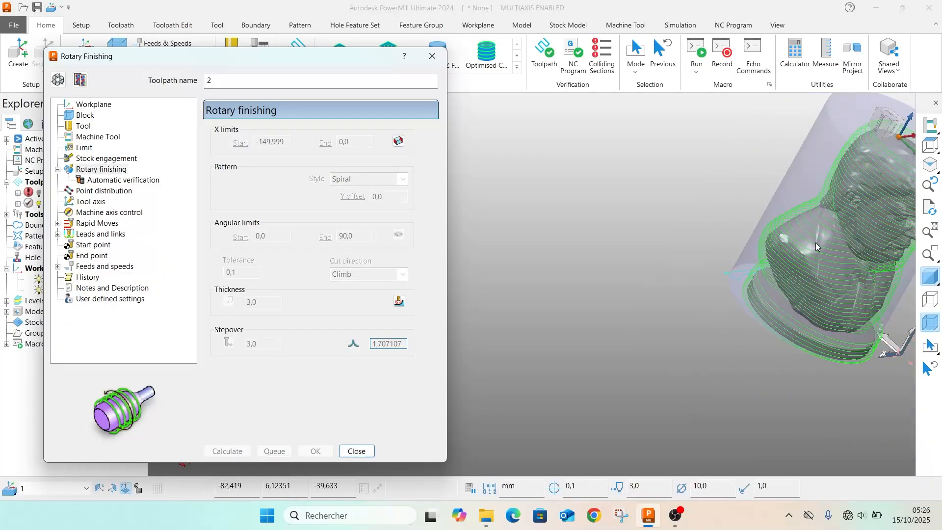
pyautogui.moveTo(800, 249); pyautogui.dragTo(777, 252, button='middle')
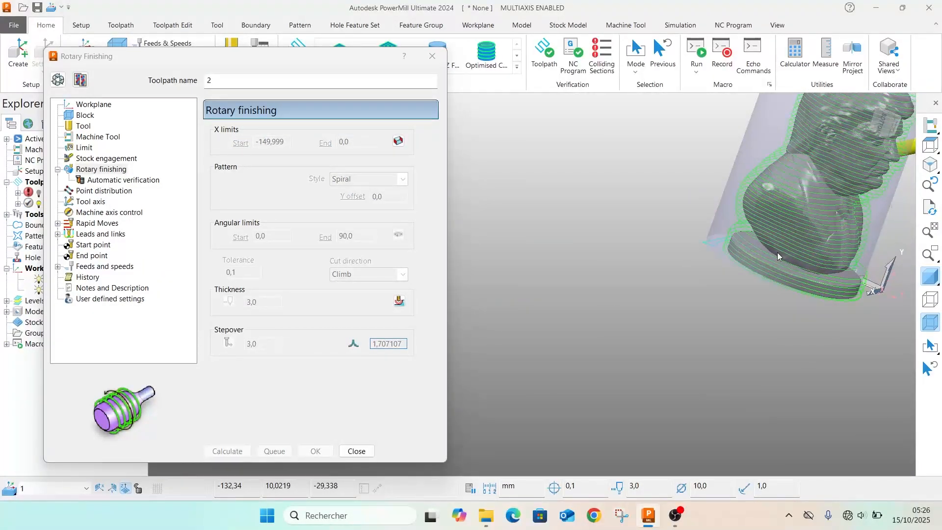
pyautogui.click(432, 56)
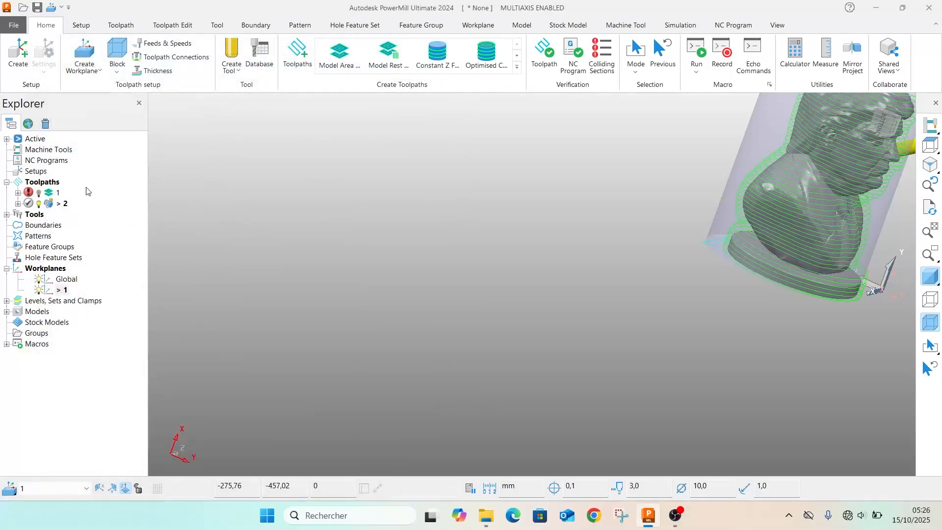
# Simulate toolpath 2 from the start and examine the rotary tool motion around the bust through to the end
pyautogui.rightClick(56, 206)
pyautogui.click(101, 76)
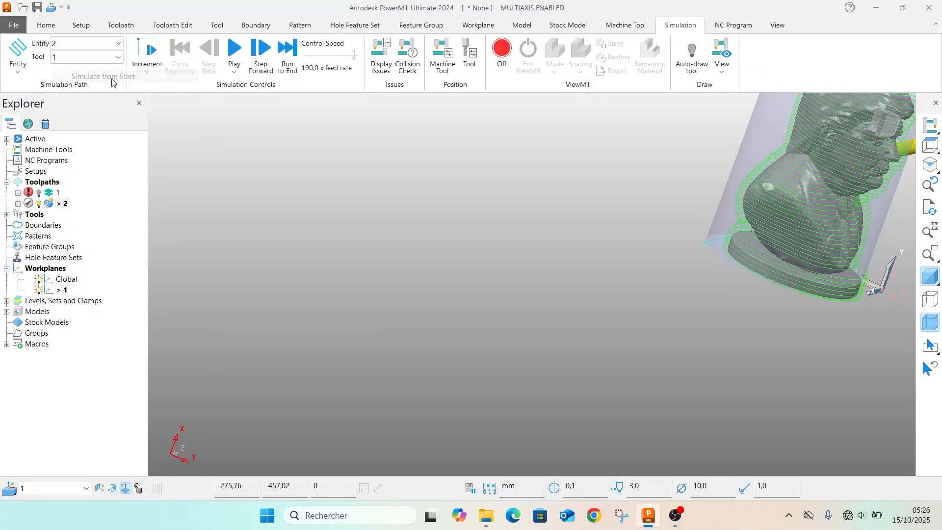
pyautogui.click(234, 54)
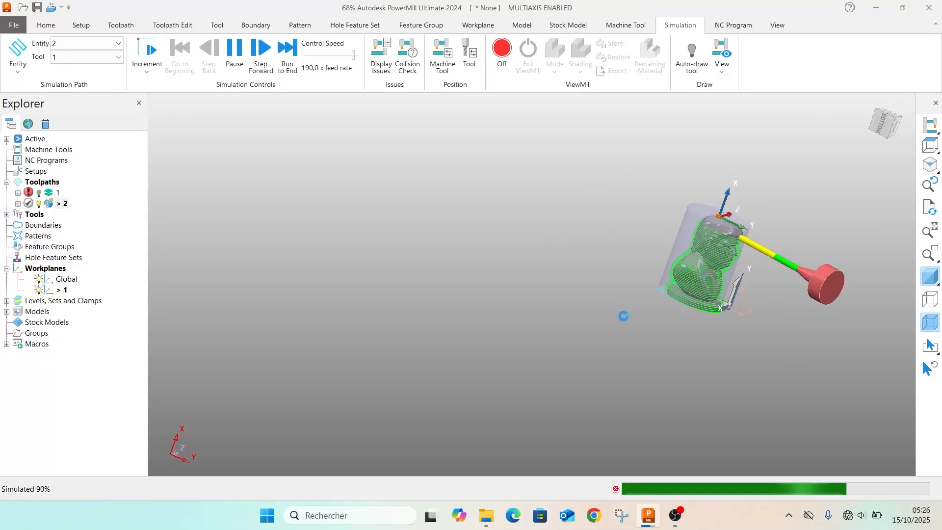
pyautogui.scroll(5, 839, 354)
pyautogui.scroll(-3, 551, 212)
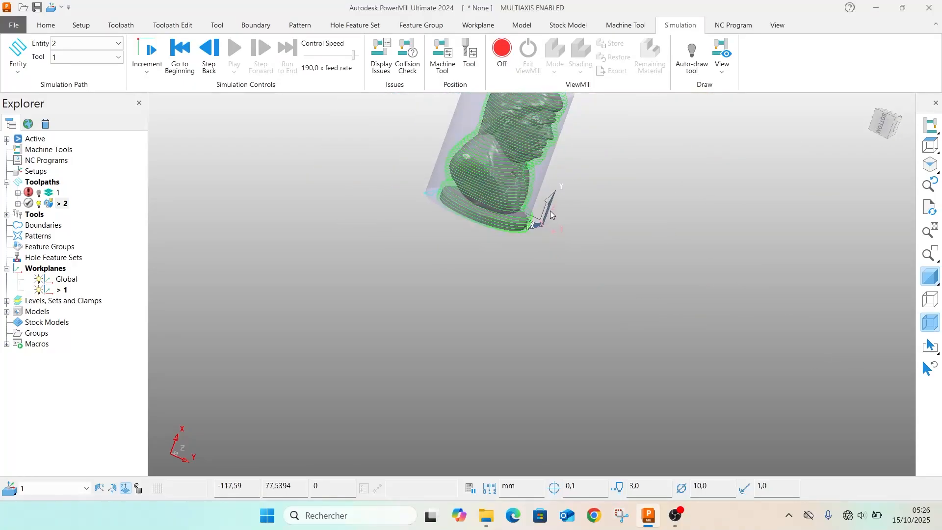
pyautogui.scroll(4, 551, 214)
pyautogui.scroll(-5, 527, 129)
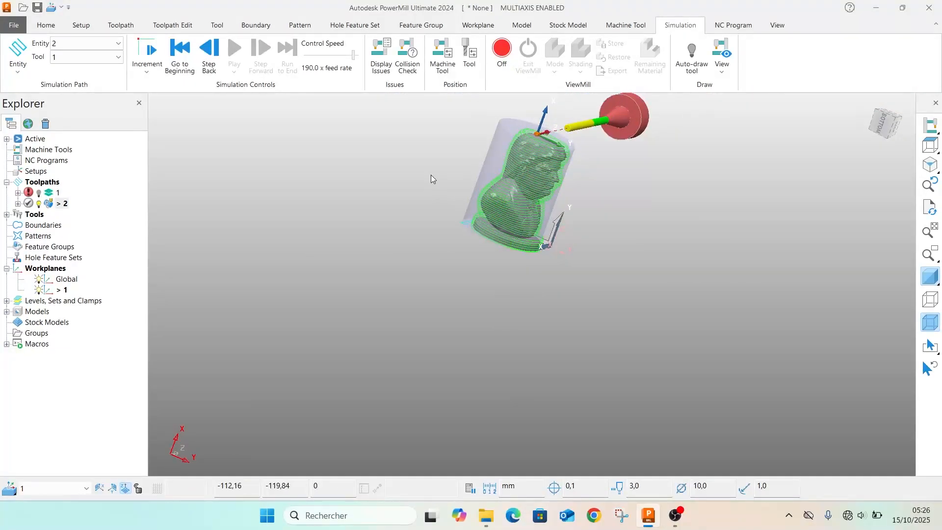
pyautogui.rightClick(44, 203)
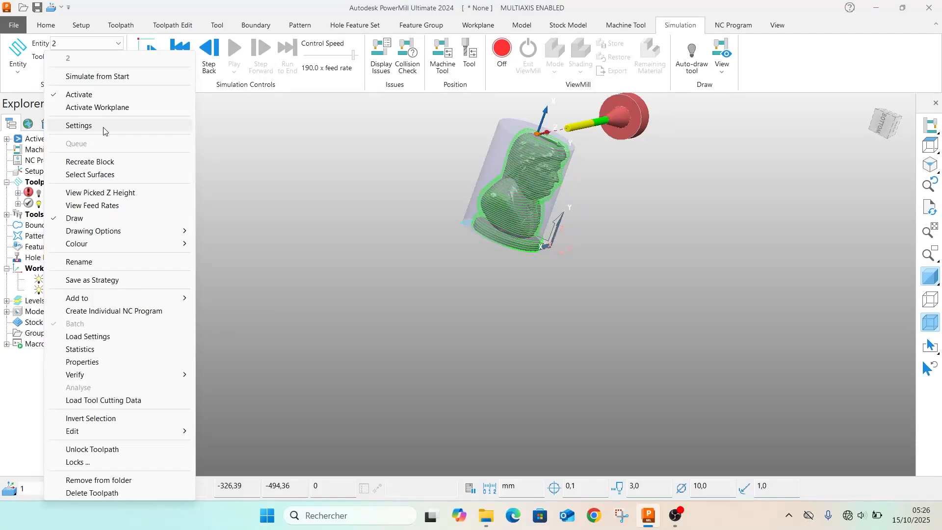
pyautogui.click(322, 252)
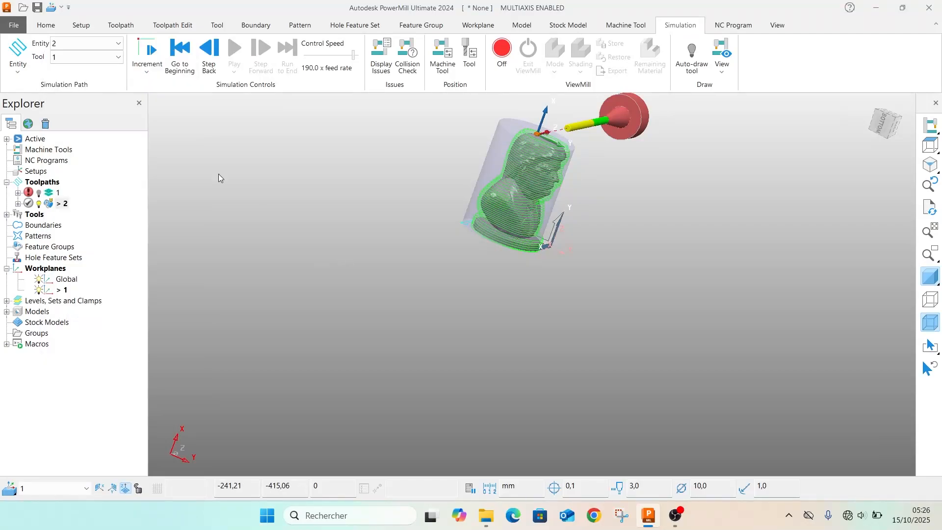
# Create a new toolpath based on rotary toolpath 2 and close its settings
pyautogui.rightClick(53, 207)
pyautogui.click(86, 125)
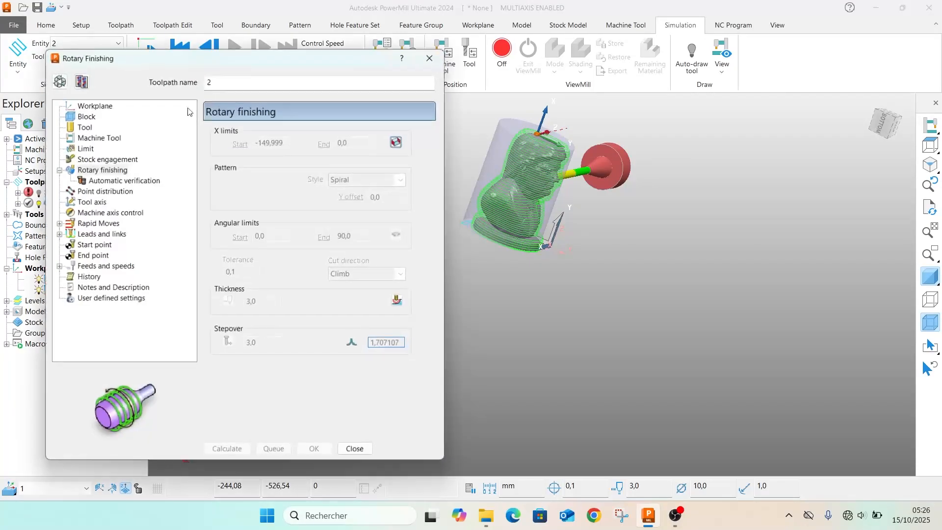
pyautogui.click(80, 80)
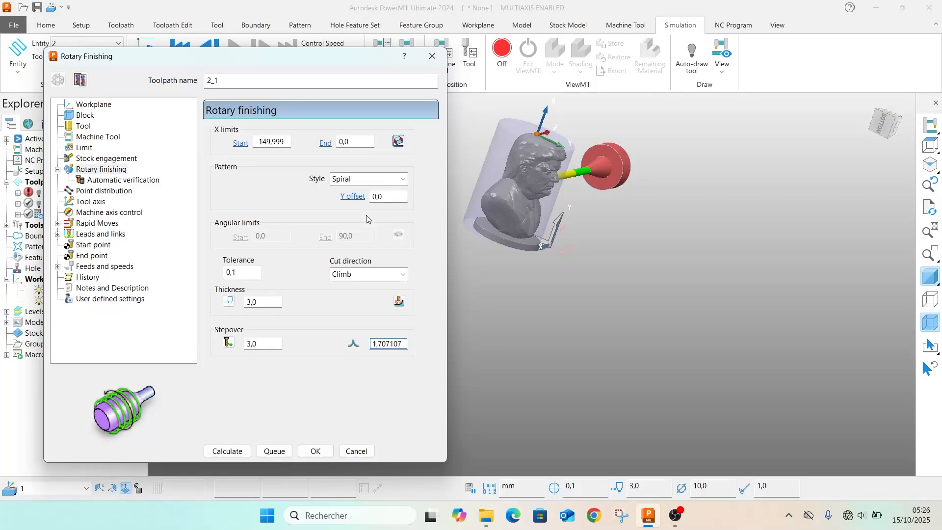
pyautogui.doubleClick(271, 303)
pyautogui.moveTo(179, 59); pyautogui.dragTo(331, 75)
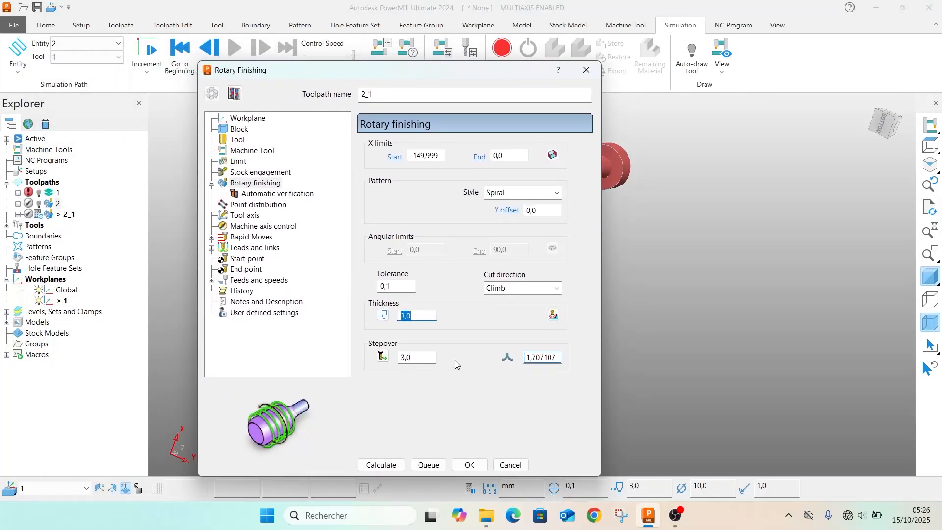
pyautogui.write('0')
pyautogui.click(586, 71)
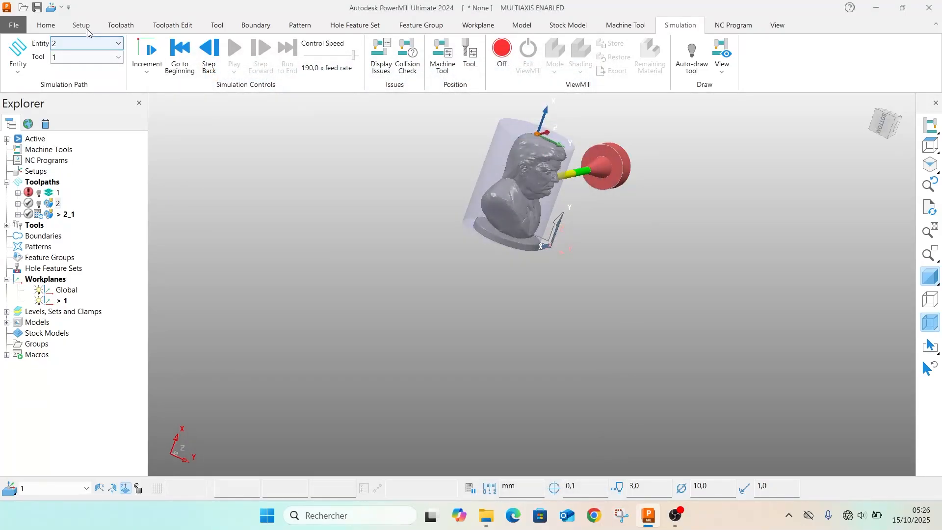
# Create a ball nosed tool with diameter 8.0 and tip length 50.0, and add a shank component of the default size
pyautogui.click(121, 25)
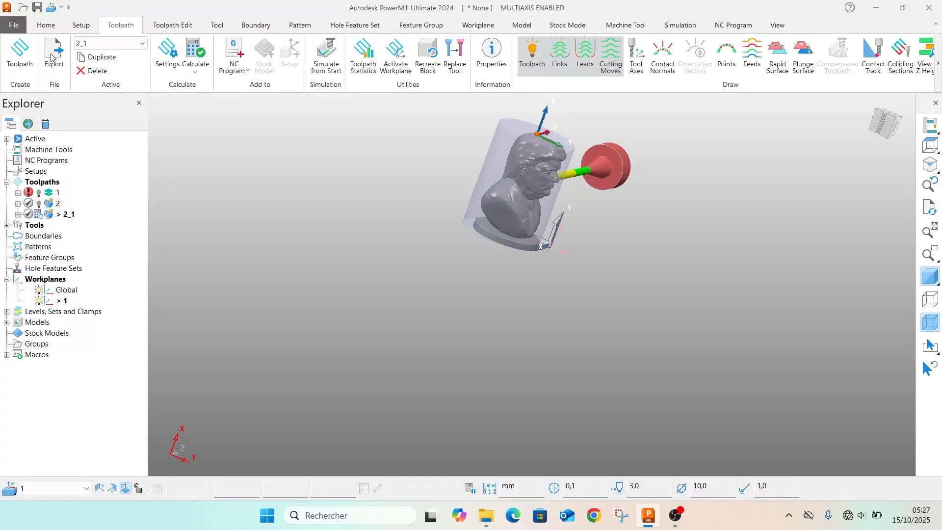
pyautogui.click(56, 26)
pyautogui.click(231, 56)
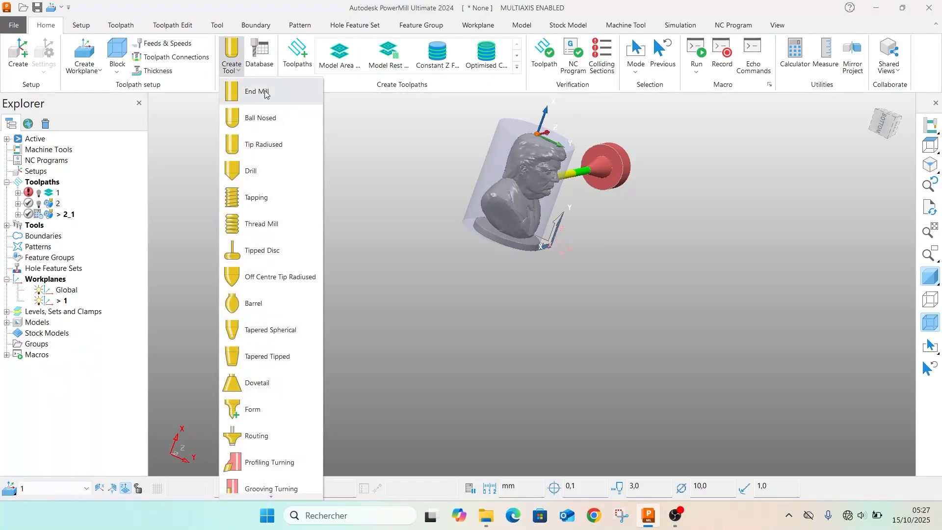
pyautogui.click(260, 118)
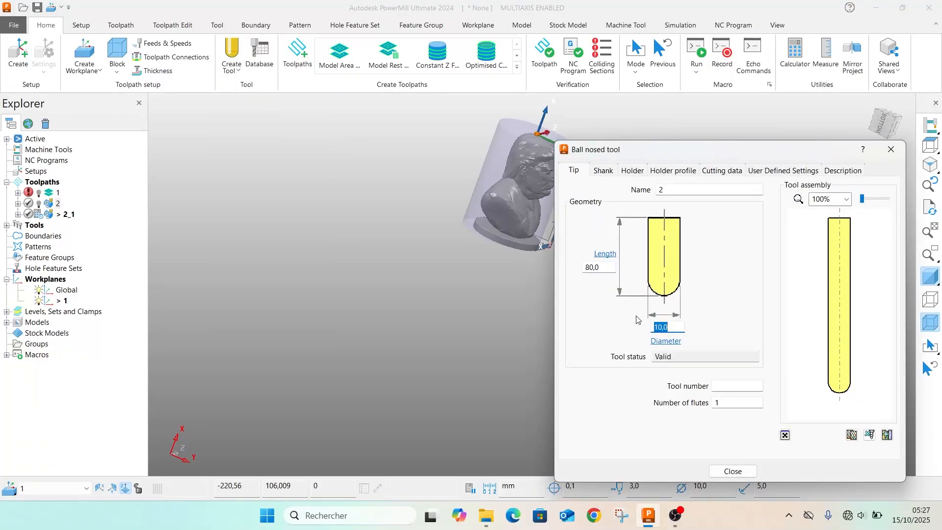
pyautogui.write('8')
pyautogui.click(445, 367)
pyautogui.moveTo(598, 267); pyautogui.dragTo(571, 272)
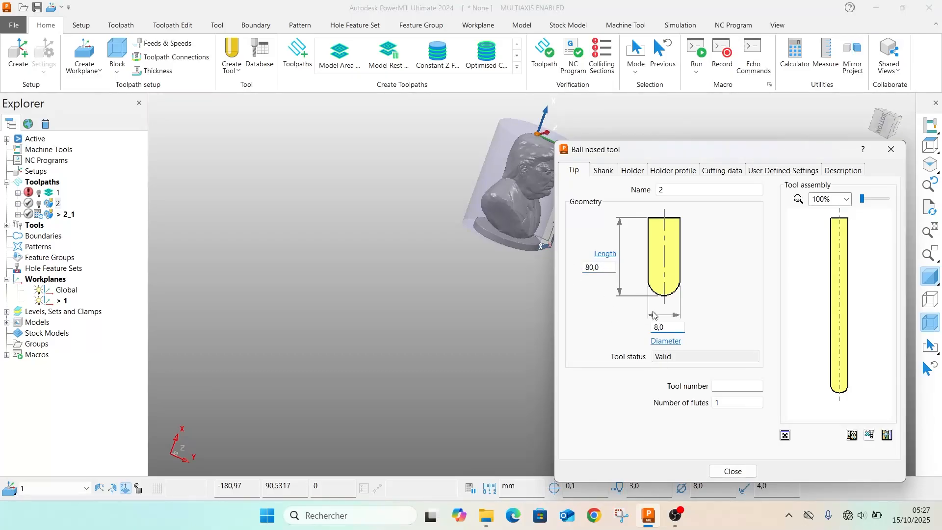
pyautogui.moveTo(602, 276); pyautogui.dragTo(571, 277)
pyautogui.write('5')
pyautogui.click(604, 171)
pyautogui.click(661, 224)
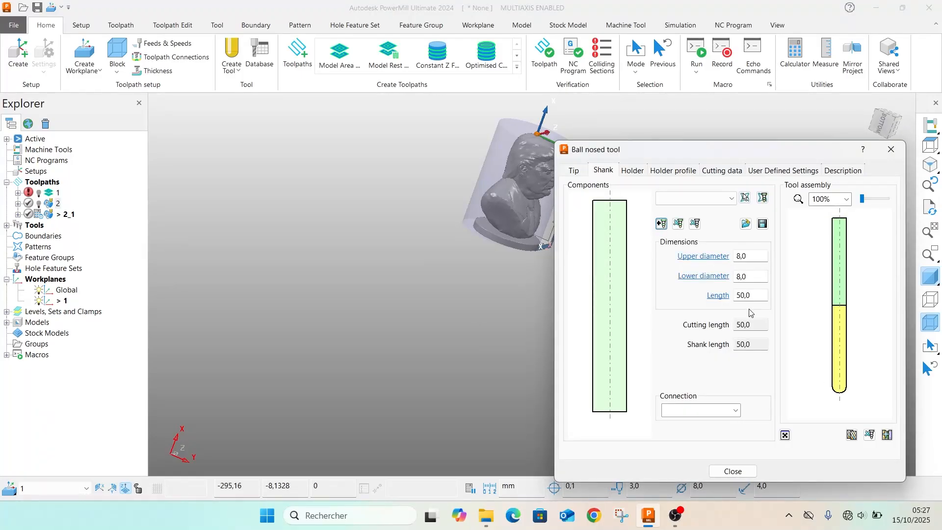
# Add a tapered holder component to the ball nosed tool with upper diameter 30.0, lower diameter 8.0 and length 30.0
pyautogui.click(633, 172)
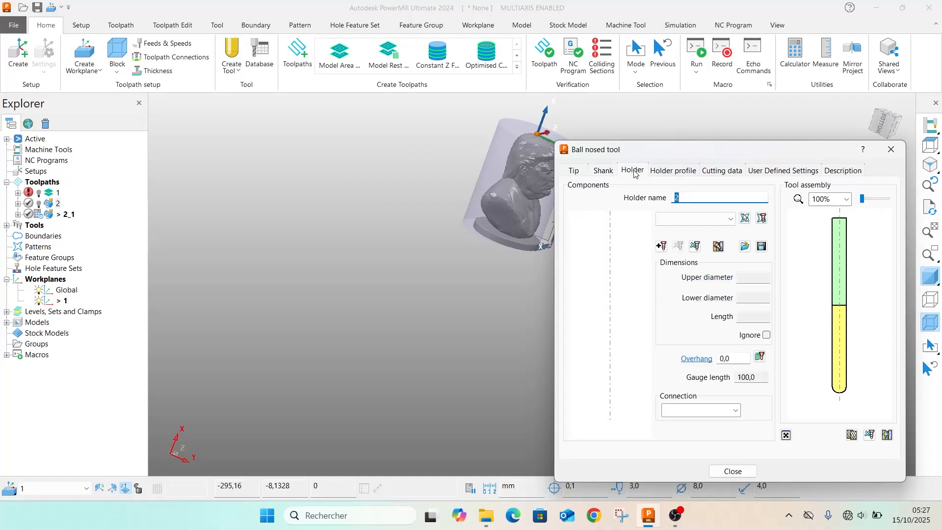
pyautogui.click(660, 246)
pyautogui.doubleClick(756, 276)
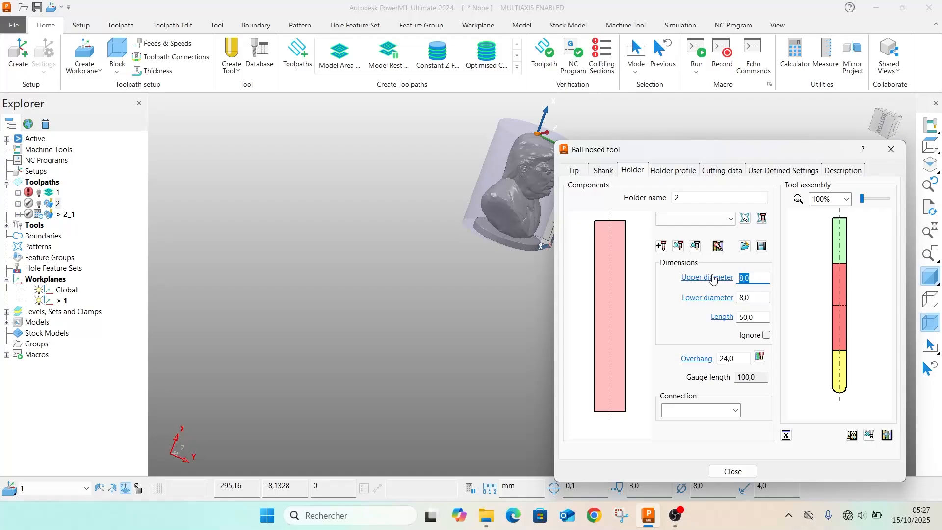
pyautogui.write('30')
pyautogui.press('Tab')
pyautogui.press('Tab')
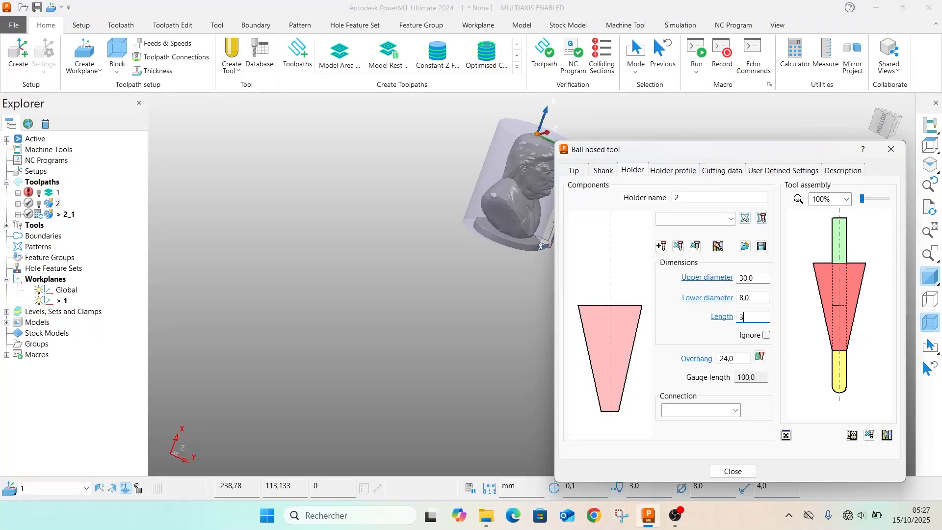
pyautogui.write('30')
pyautogui.press('Tab')
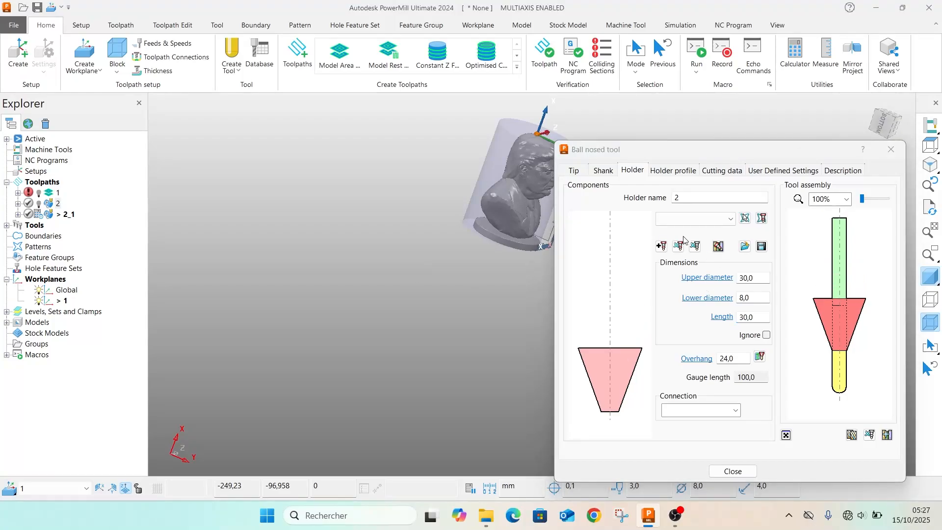
# Add a second holder component above the taper with upper and lower diameters of 63.0 and length 26.0
pyautogui.click(661, 246)
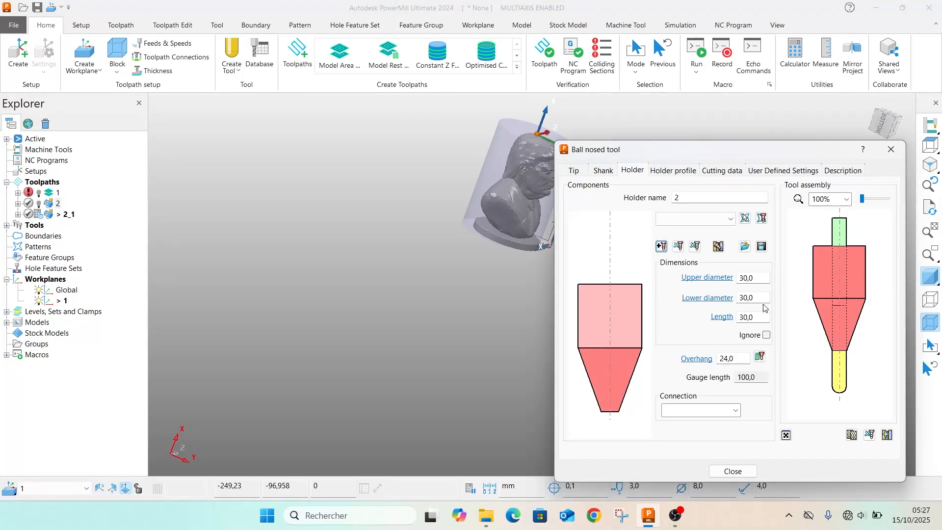
pyautogui.moveTo(766, 302); pyautogui.dragTo(694, 301)
pyautogui.write('53')
pyautogui.press('Tab')
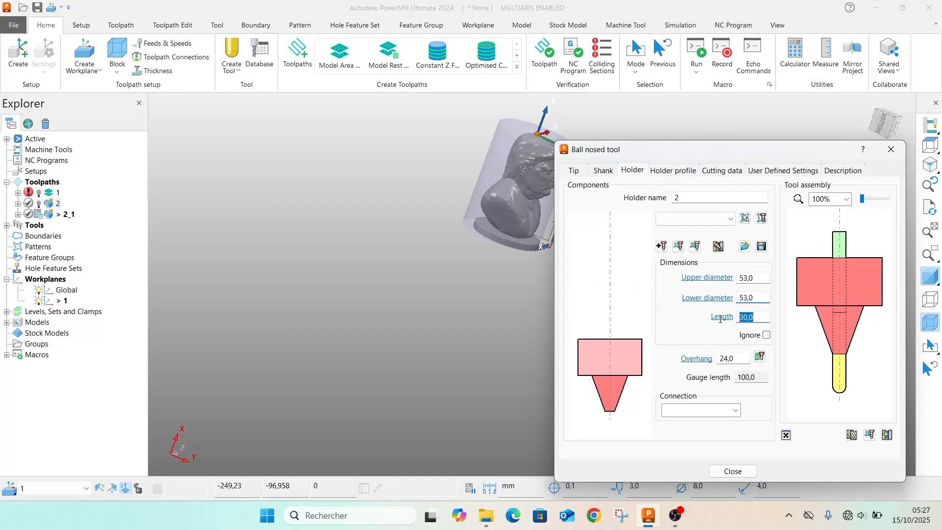
pyautogui.write('26')
pyautogui.click(744, 297)
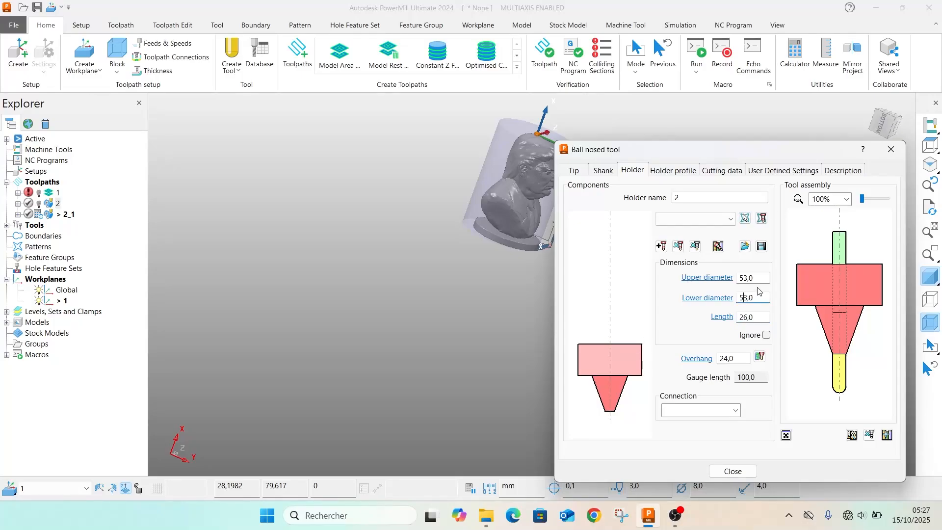
pyautogui.write('6')
pyautogui.click(303, 309)
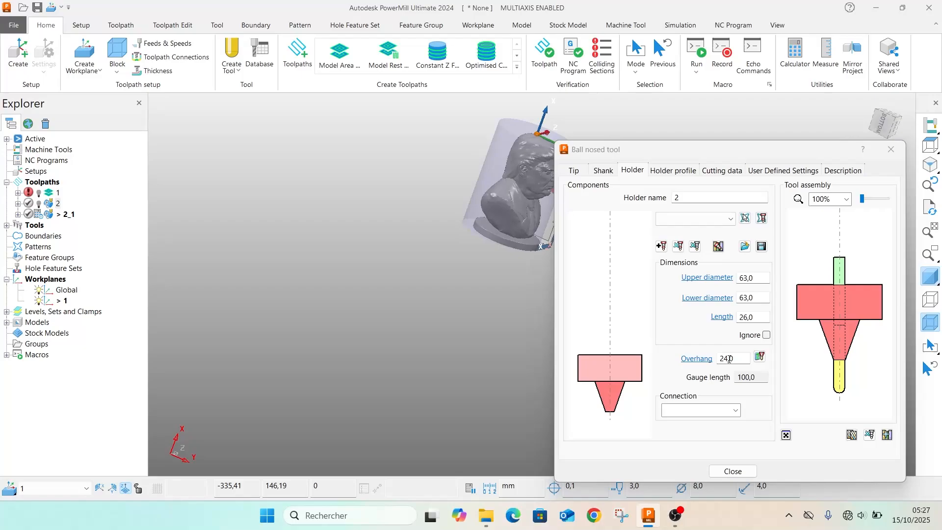
# Set the ball nosed tool's overhang to 70.0 and close the tool definition
pyautogui.moveTo(729, 359); pyautogui.dragTo(711, 363)
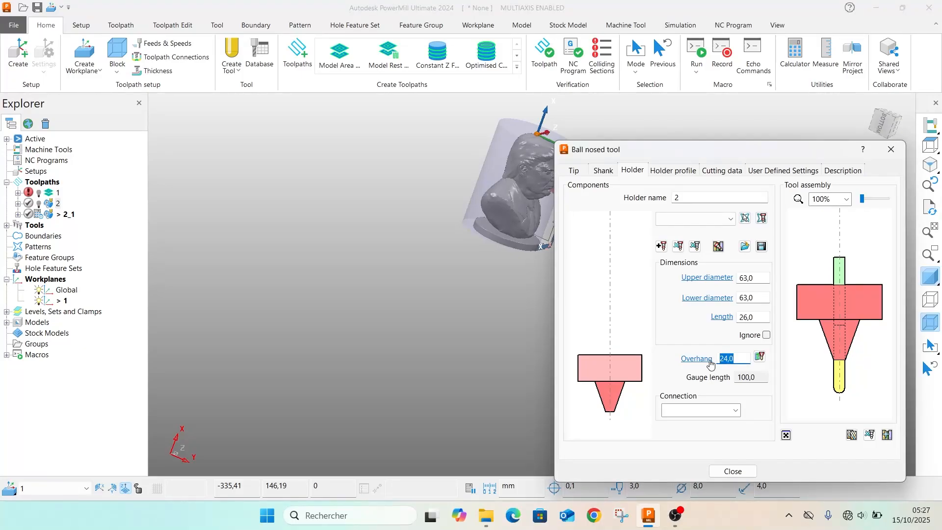
pyautogui.write('70')
pyautogui.click(360, 355)
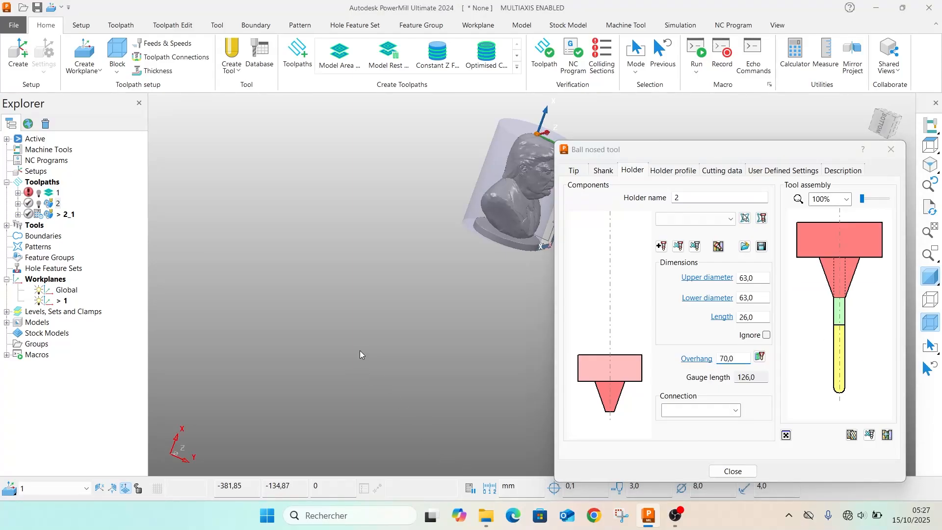
pyautogui.click(729, 475)
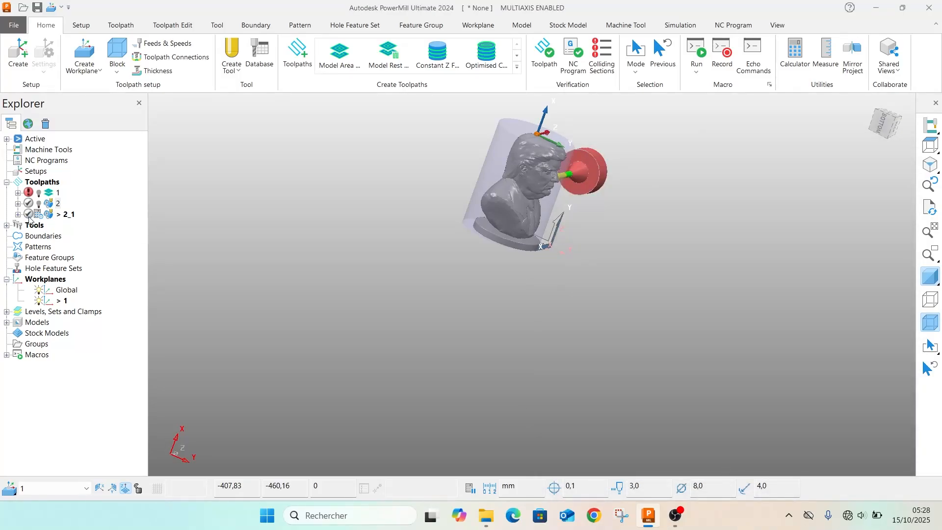
# Assign ball nosed tool 2 to toolpath 2_1, calculate it and close its settings
pyautogui.rightClick(56, 218)
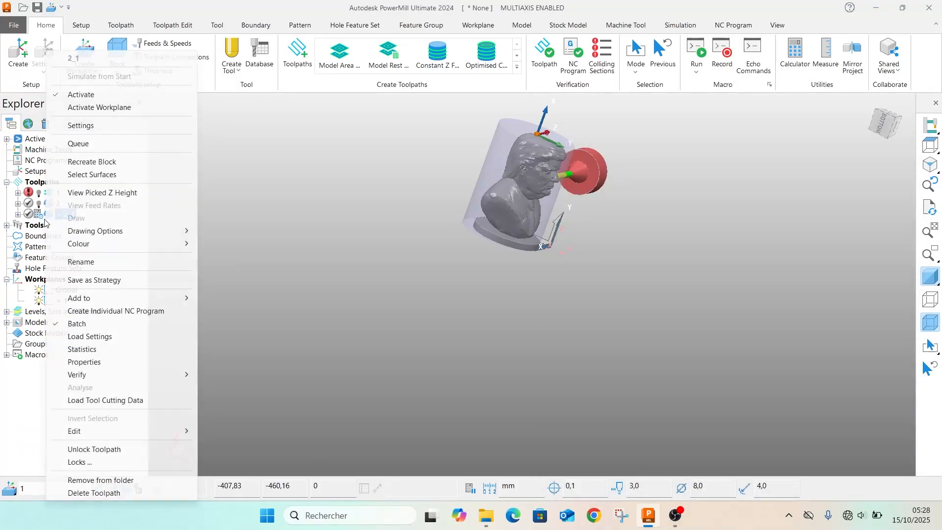
pyautogui.click(89, 125)
pyautogui.click(238, 140)
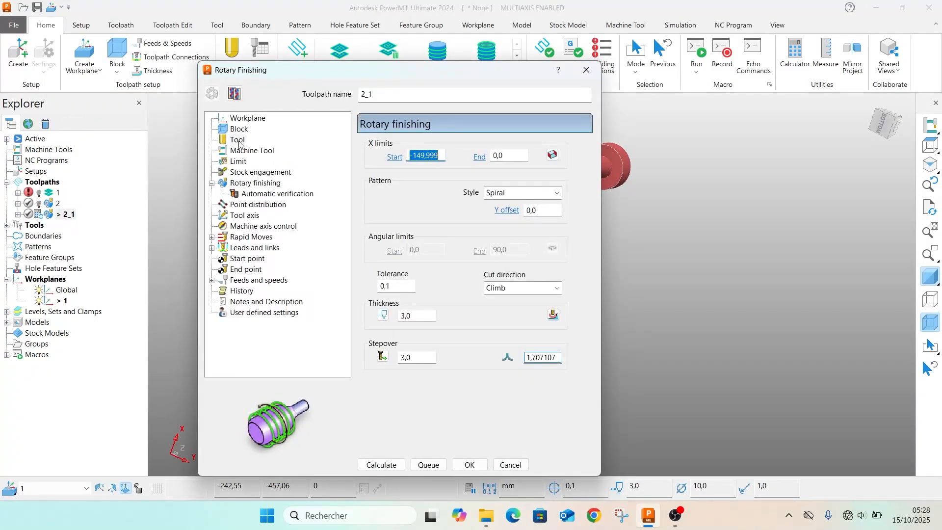
pyautogui.click(478, 147)
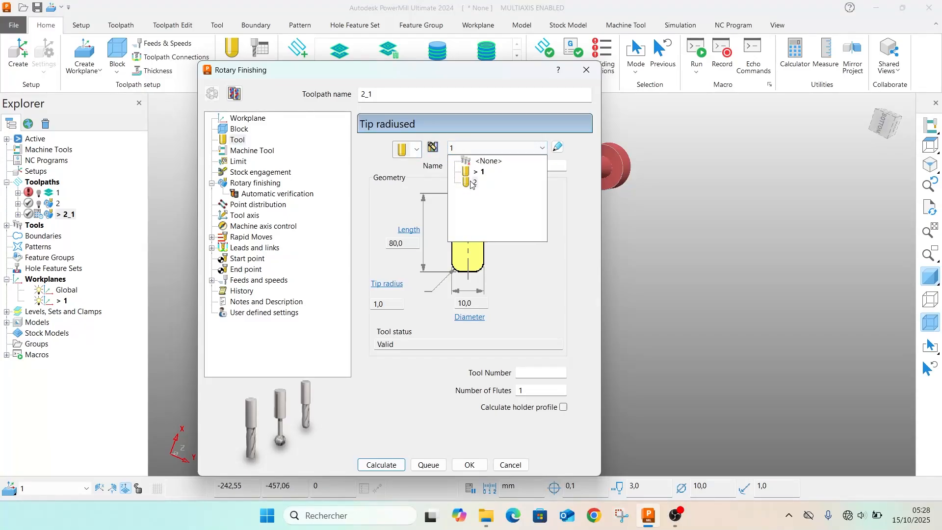
pyautogui.click(475, 182)
pyautogui.click(387, 466)
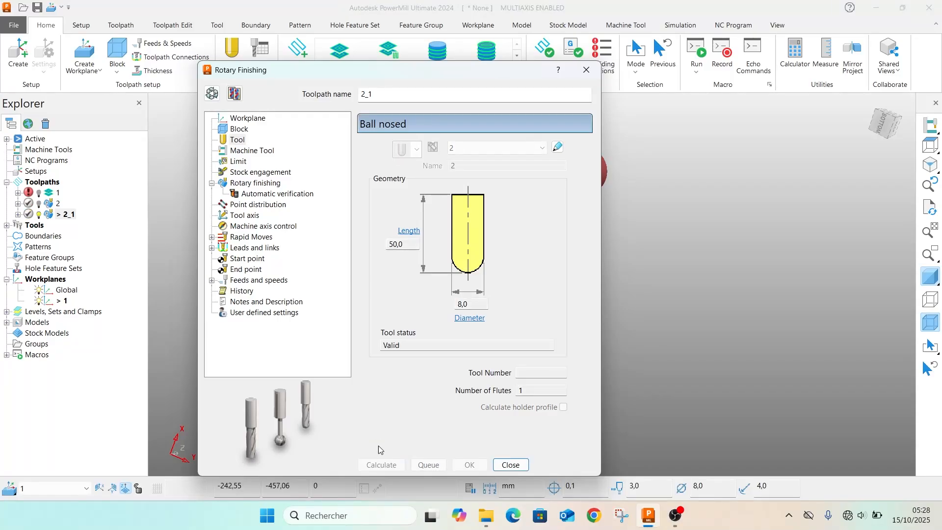
pyautogui.click(586, 70)
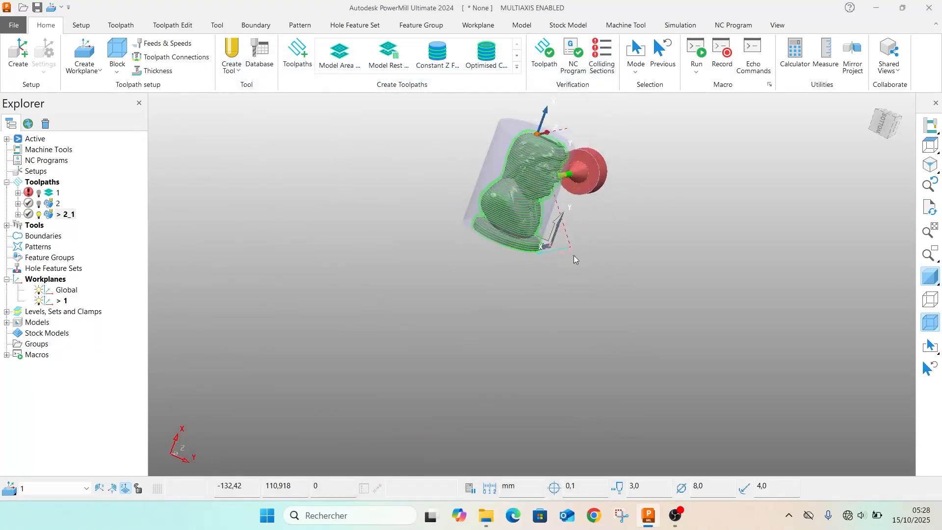
# Make toolpath 2_1 editable again, set its thickness to 0.3, recalculate it and close its settings
pyautogui.moveTo(588, 166); pyautogui.dragTo(557, 189, button='middle')
pyautogui.scroll(3, 556, 189)
pyautogui.rightClick(39, 216)
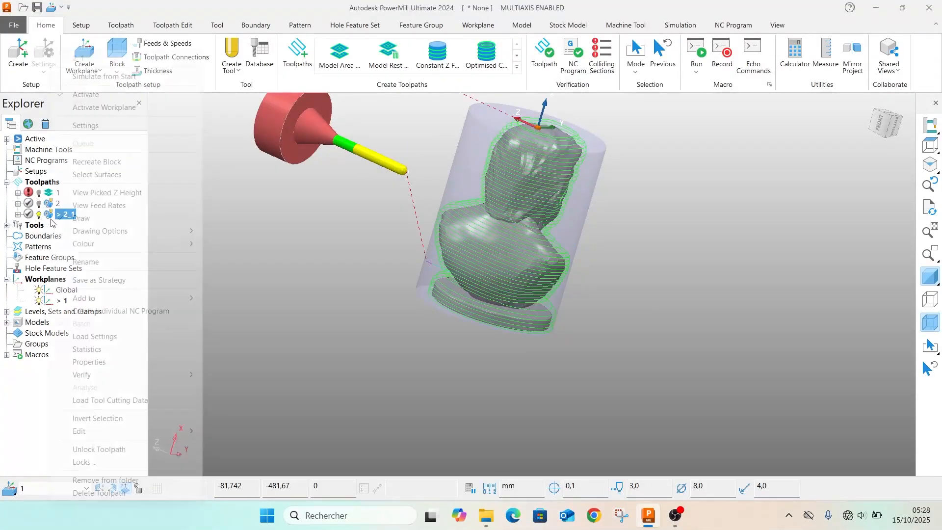
pyautogui.click(114, 126)
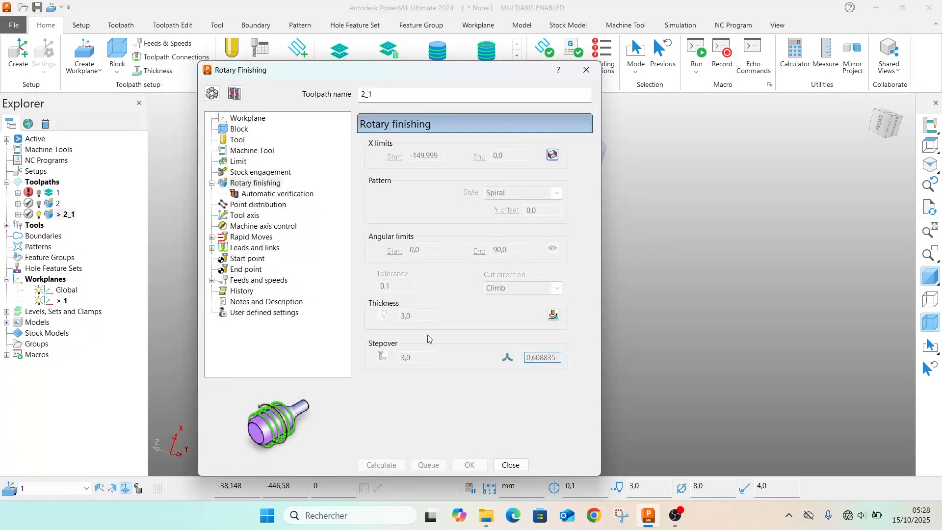
pyautogui.click(212, 93)
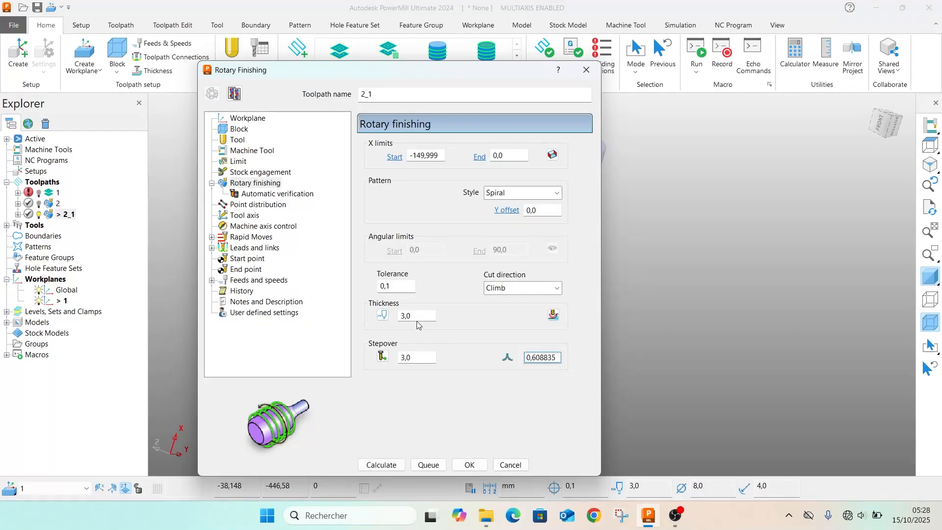
pyautogui.moveTo(408, 318); pyautogui.dragTo(377, 310)
pyautogui.write('0,3')
pyautogui.click(384, 469)
pyautogui.moveTo(499, 80); pyautogui.dragTo(236, 70)
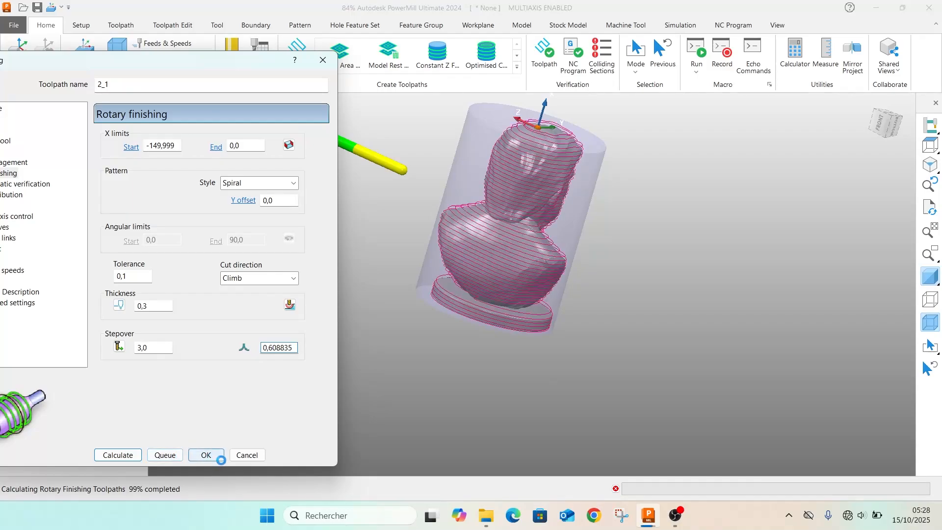
pyautogui.click(247, 454)
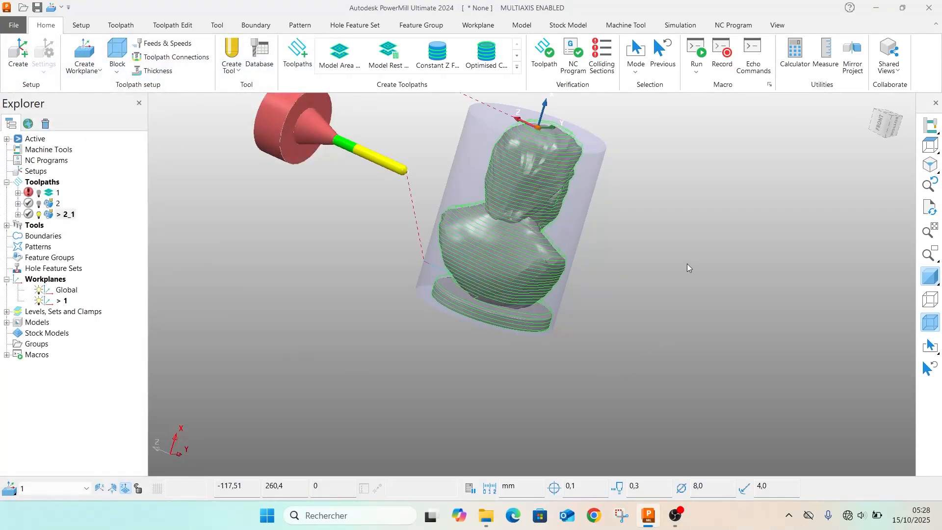
# Make toolpath 2_1 editable again, set its stepover to 1.0, recalculate it and close its settings
pyautogui.moveTo(687, 263); pyautogui.dragTo(205, 304, button='middle')
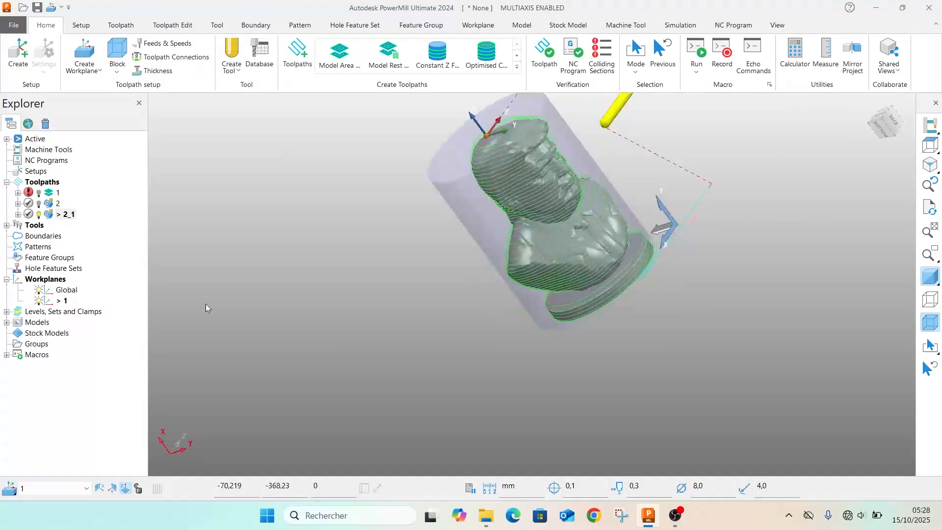
pyautogui.rightClick(50, 214)
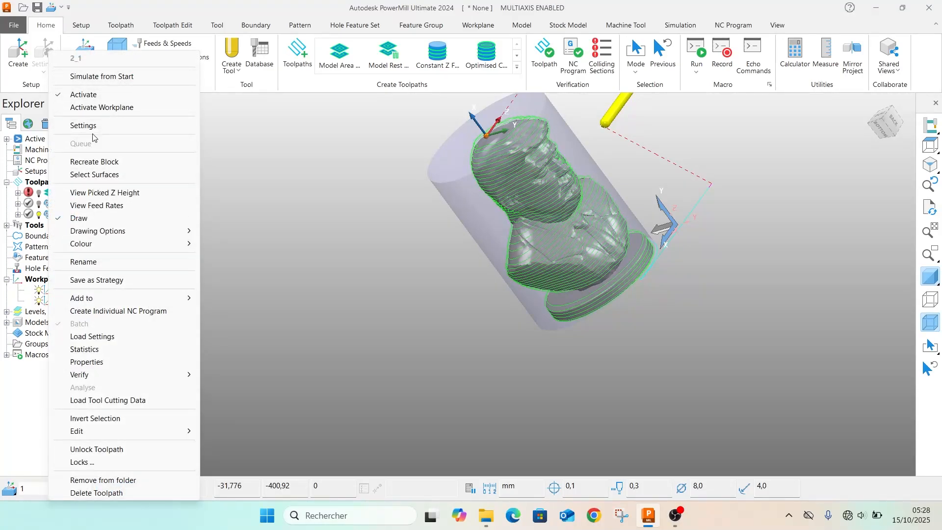
pyautogui.click(304, 265)
pyautogui.rightClick(51, 218)
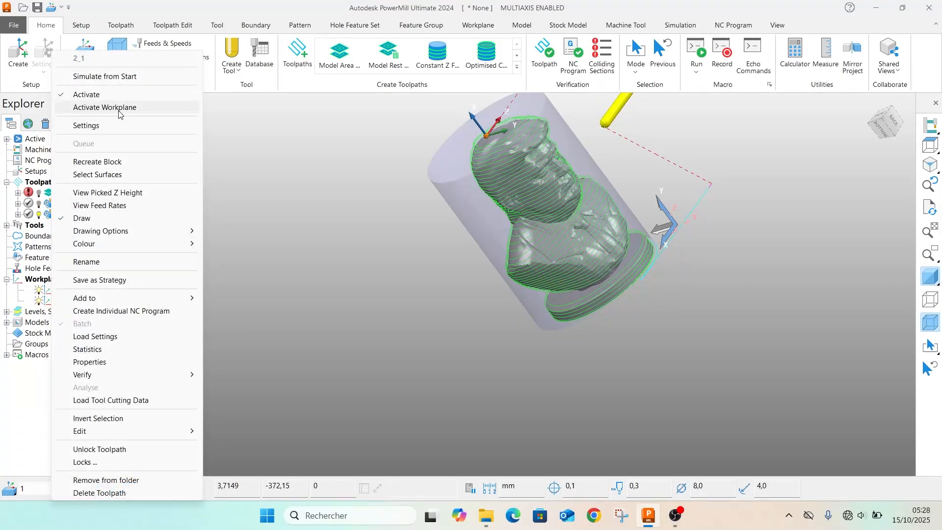
pyautogui.click(231, 125)
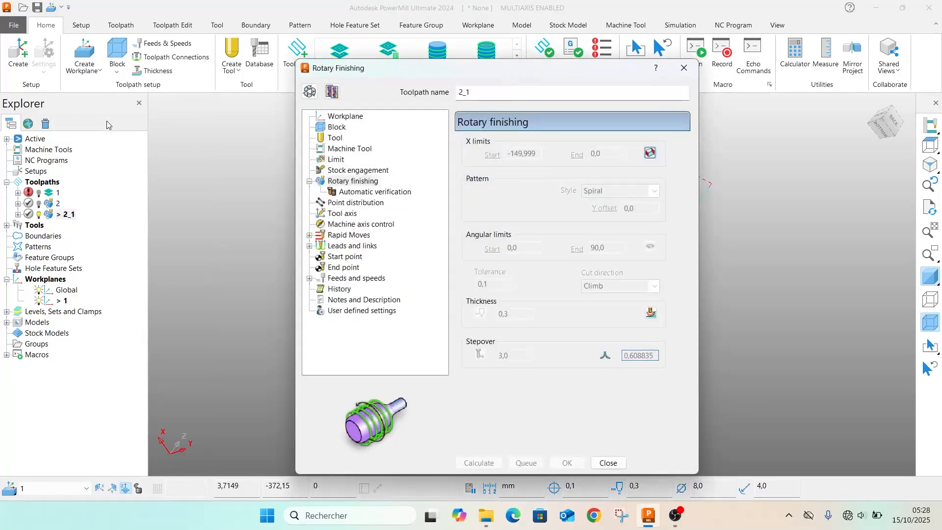
pyautogui.click(309, 91)
pyautogui.doubleClick(517, 355)
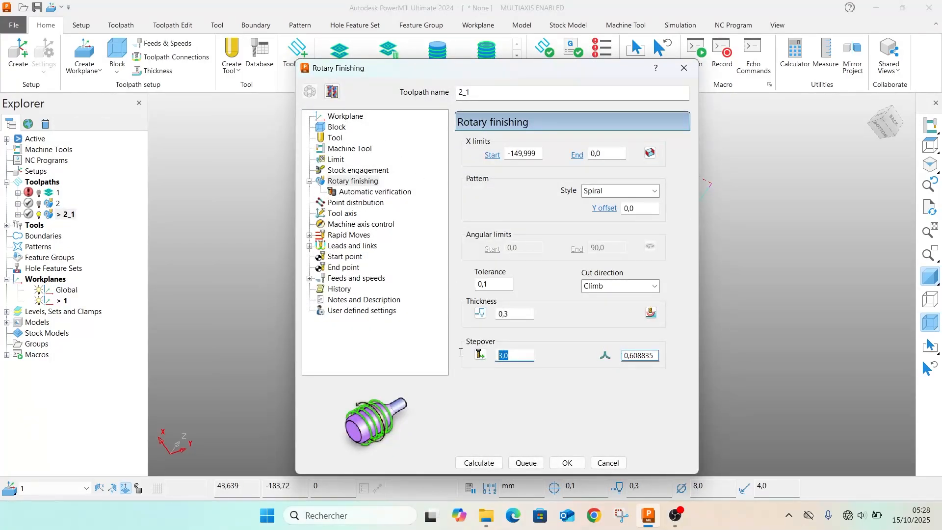
pyautogui.write('1')
pyautogui.click(479, 462)
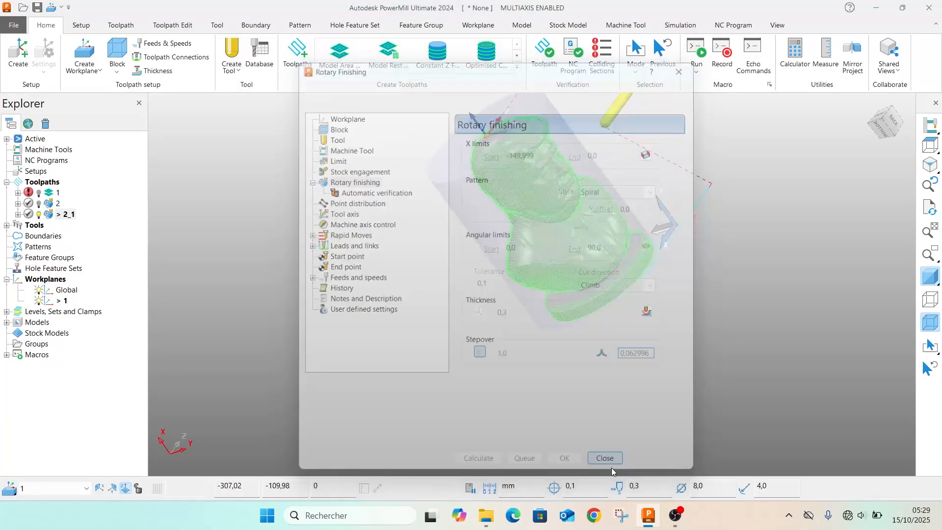
pyautogui.click(605, 458)
# Simulate toolpath 2_1 from the start and inspect its passes around the bust
pyautogui.rightClick(54, 214)
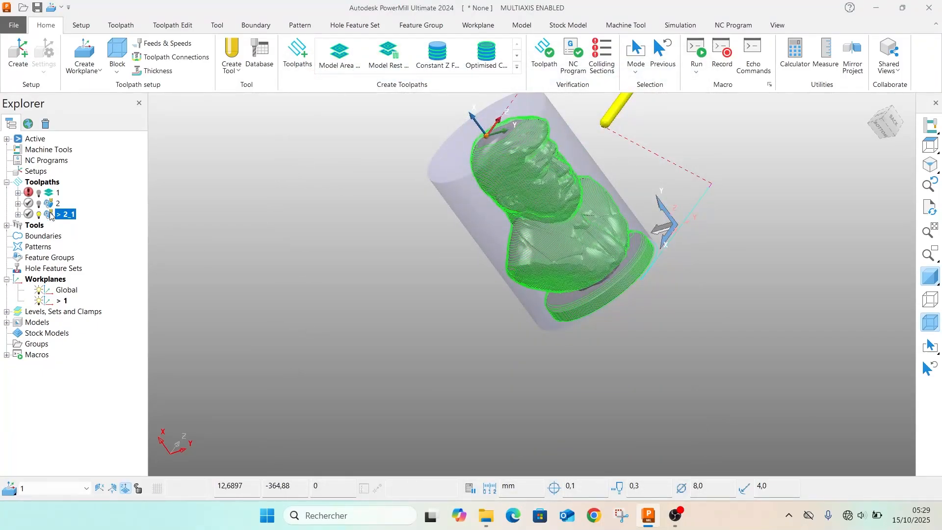
pyautogui.click(117, 76)
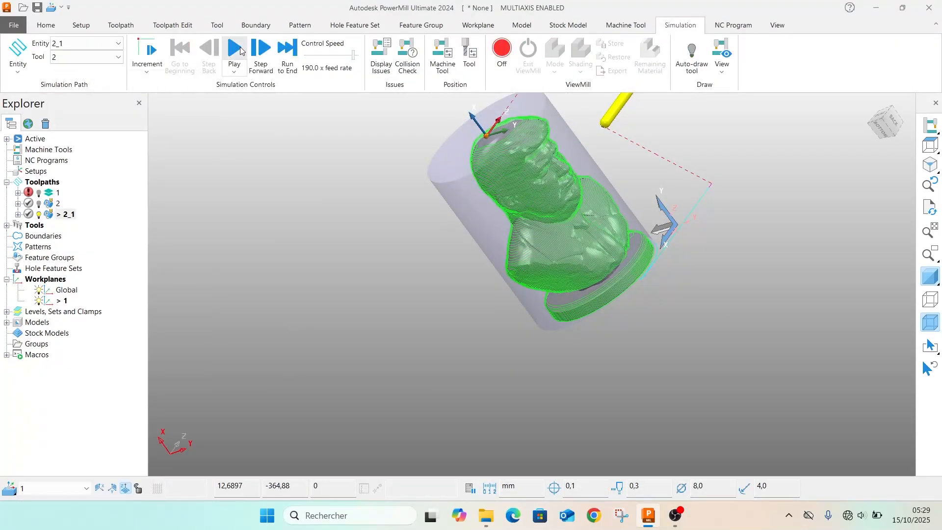
pyautogui.click(240, 50)
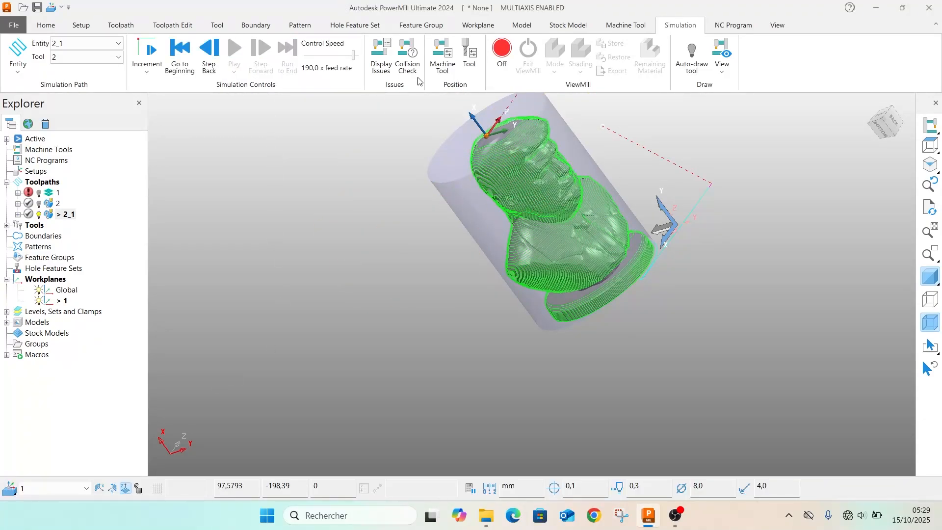
pyautogui.moveTo(476, 203); pyautogui.dragTo(514, 169, button='middle')
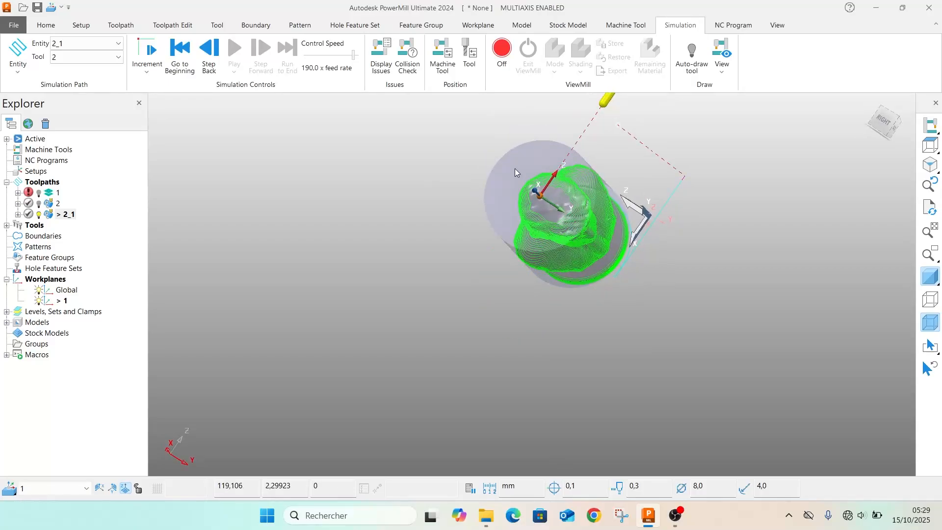
pyautogui.scroll(3, 570, 259)
pyautogui.moveTo(570, 255); pyautogui.dragTo(558, 105, button='middle')
pyautogui.moveTo(574, 202); pyautogui.dragTo(581, 228, button='middle')
# Start an Optimised Constant Z Finishing toolpath with smoothing, thickness 0.0, stepover 0.5 and shallow stepover 0.5
pyautogui.click(55, 28)
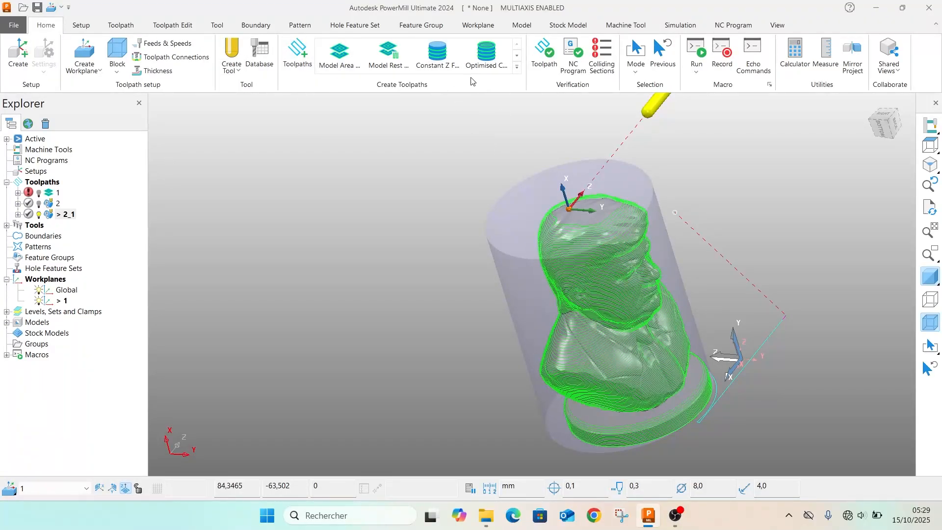
pyautogui.click(506, 74)
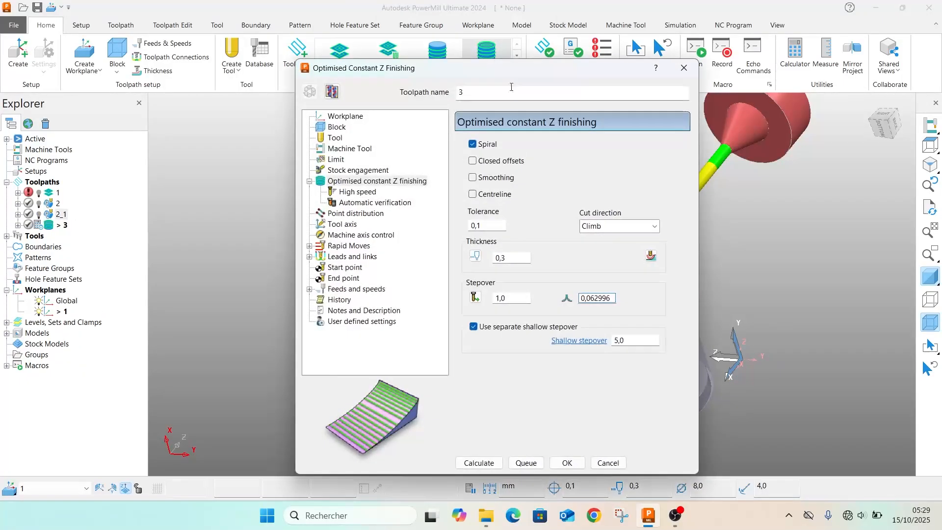
pyautogui.moveTo(498, 69); pyautogui.dragTo(326, 77)
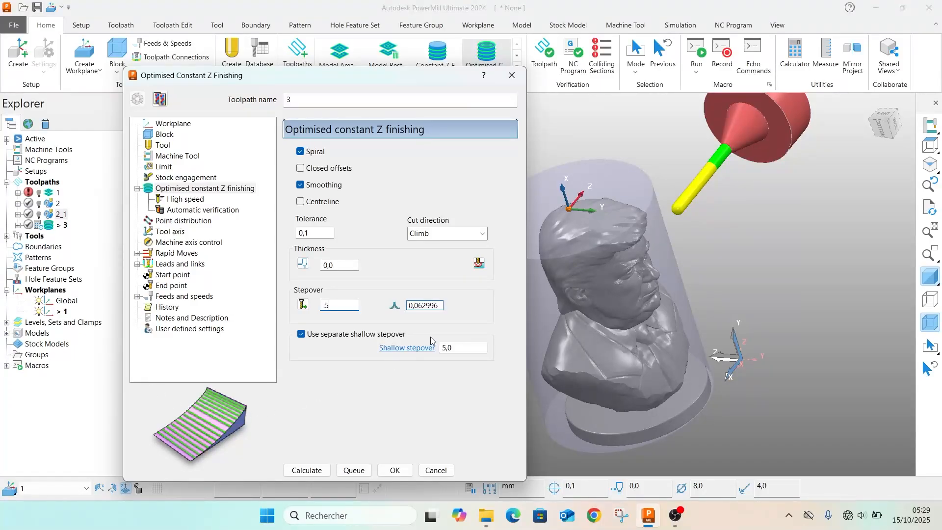
pyautogui.click(464, 347)
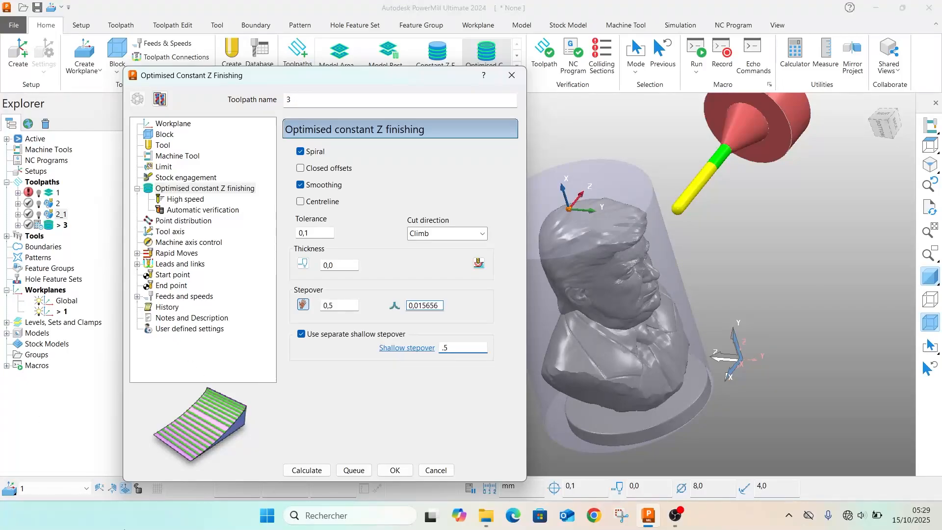
# Set the constant Z toolpath's tool axis to Lead/Lean and calculate the toolpath
pyautogui.click(164, 233)
pyautogui.click(333, 161)
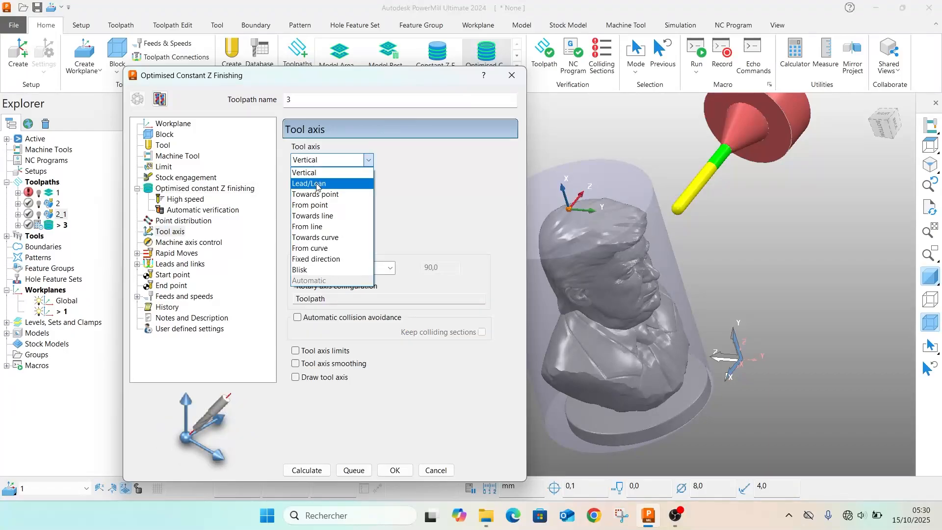
pyautogui.click(318, 182)
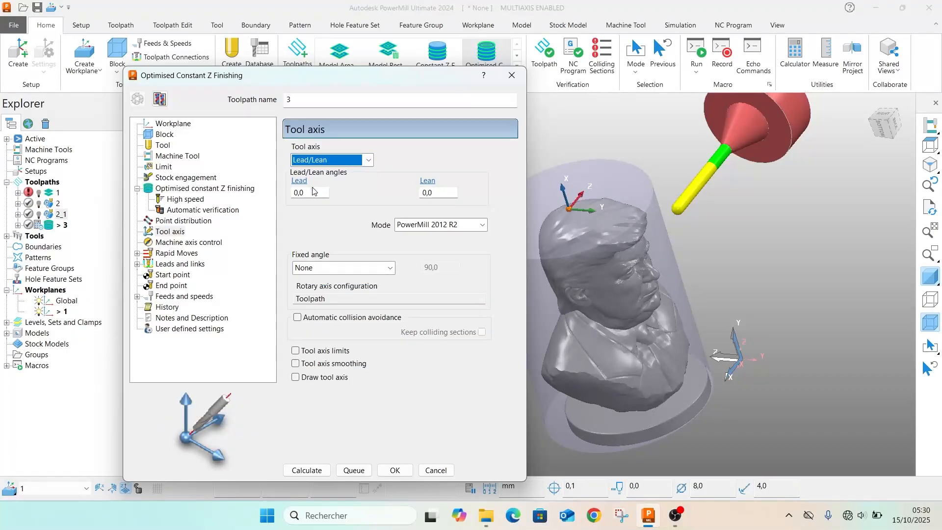
pyautogui.click(300, 470)
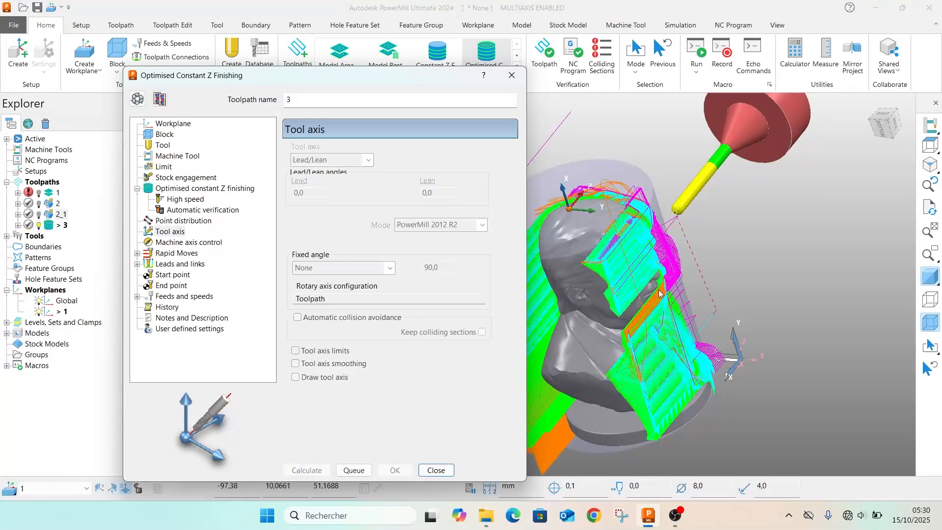
# Inspect the calculated constant Z toolpath 3, close its settings and delete it
pyautogui.moveTo(616, 308); pyautogui.dragTo(644, 414, button='middle')
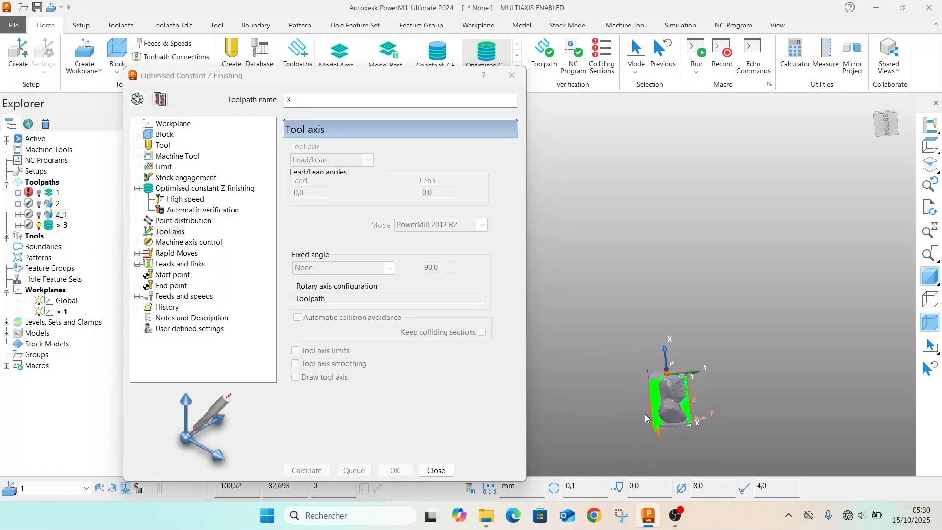
pyautogui.scroll(3, 645, 413)
pyautogui.click(511, 76)
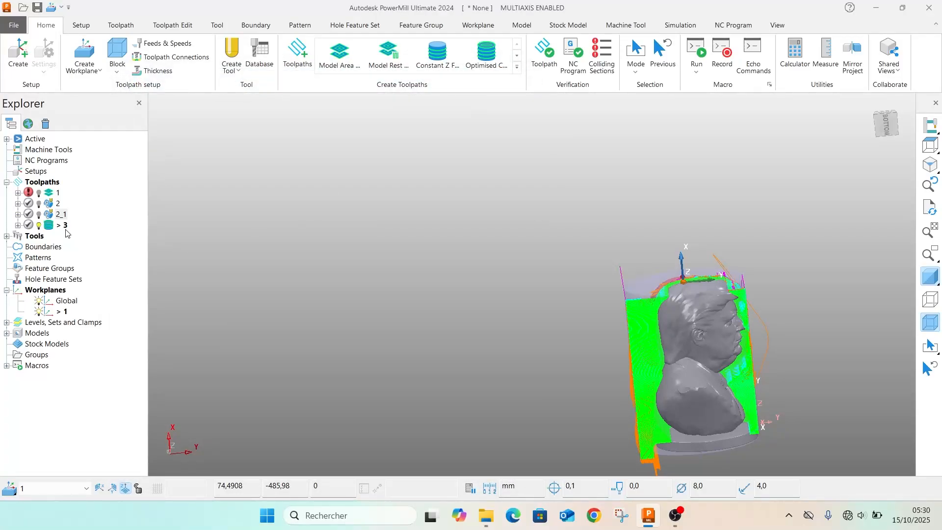
pyautogui.press('Delete')
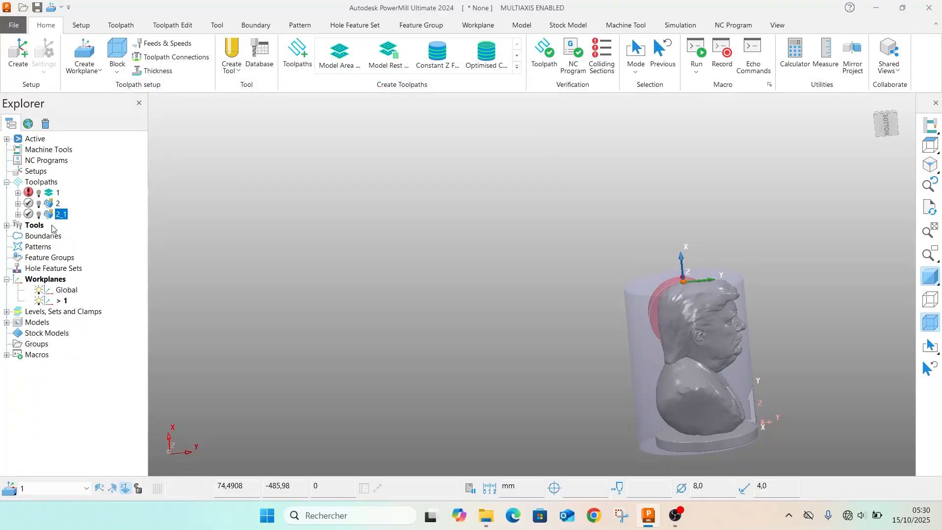
pyautogui.click(297, 53)
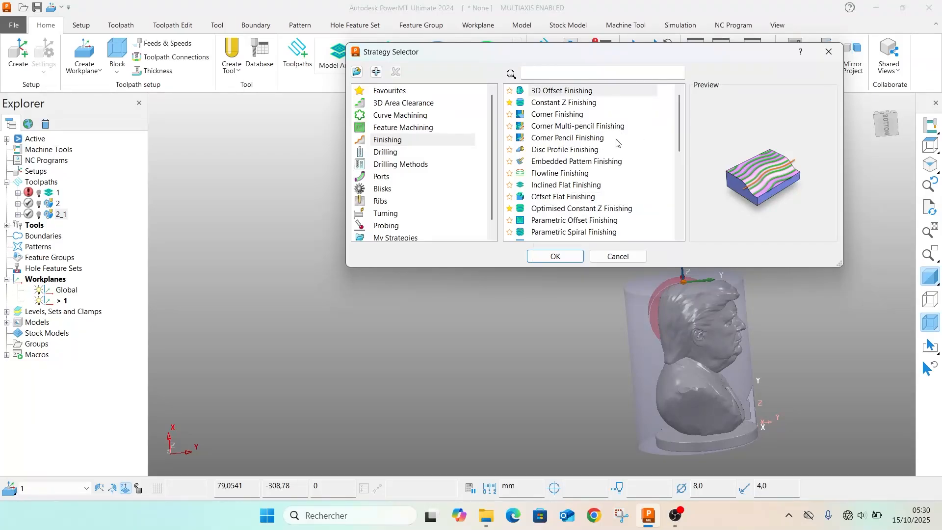
pyautogui.scroll(-1, 616, 142)
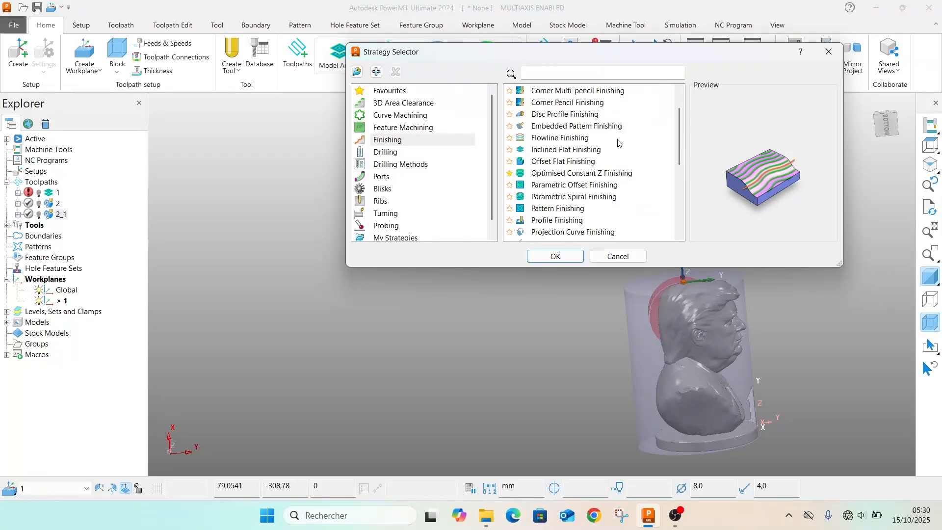
pyautogui.click(585, 197)
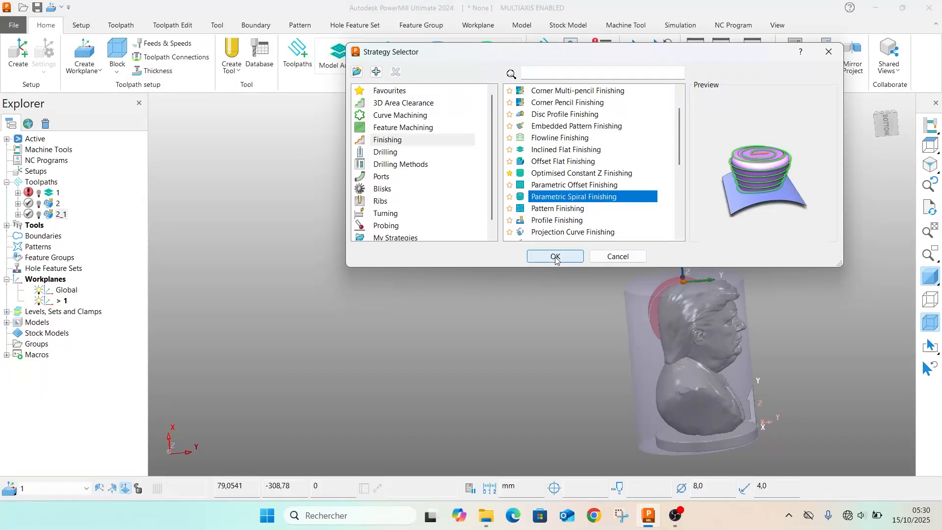
pyautogui.scroll(-4, 534, 210)
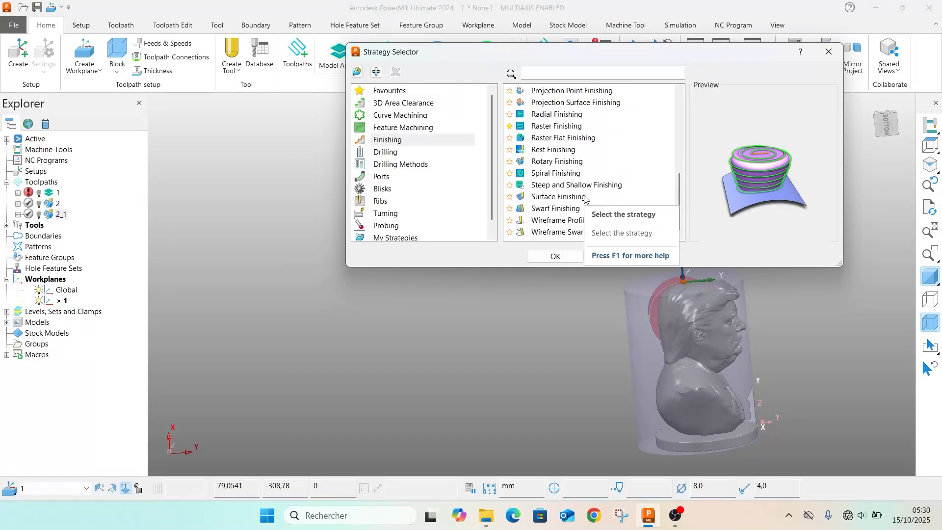
pyautogui.click(539, 163)
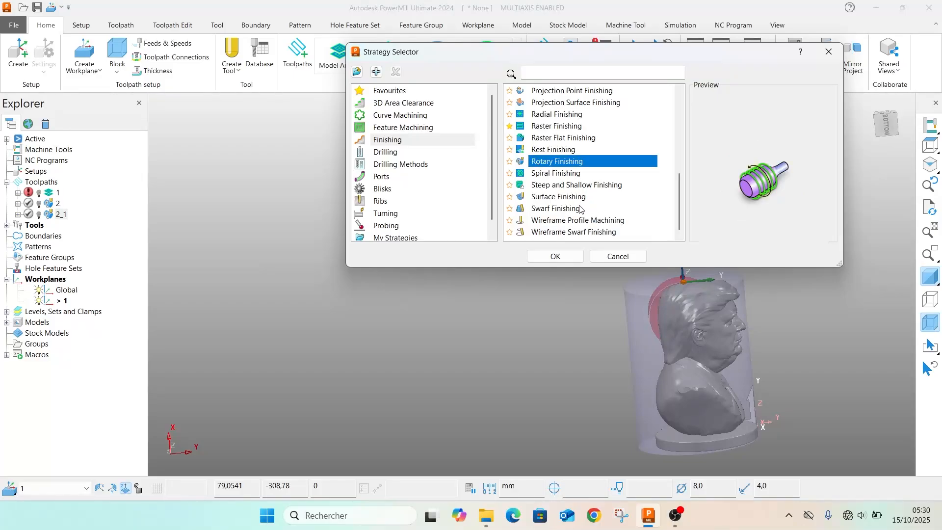
pyautogui.scroll(6, 586, 187)
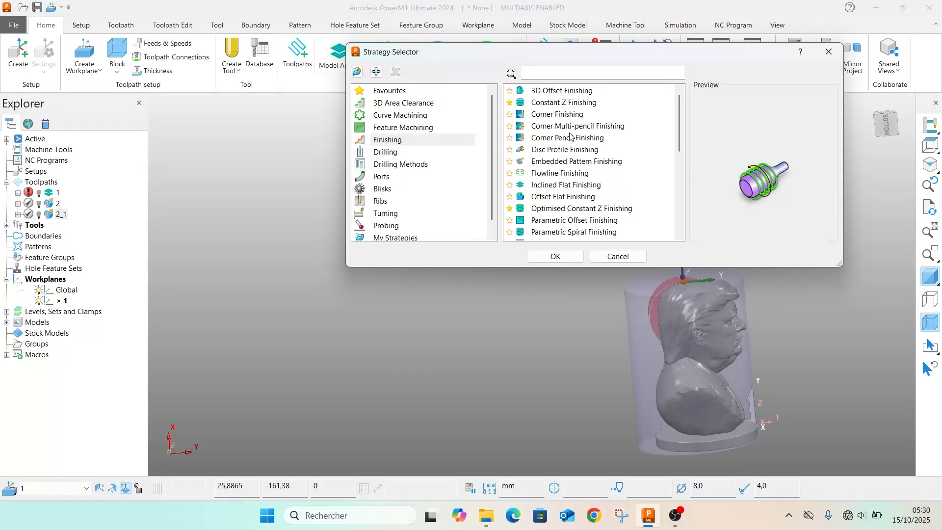
pyautogui.scroll(-2, 557, 173)
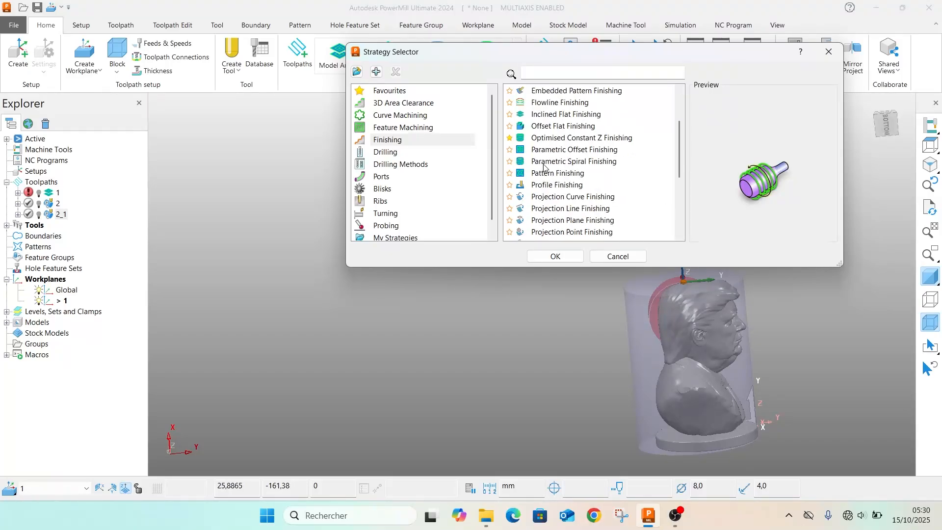
pyautogui.click(543, 164)
pyautogui.click(554, 256)
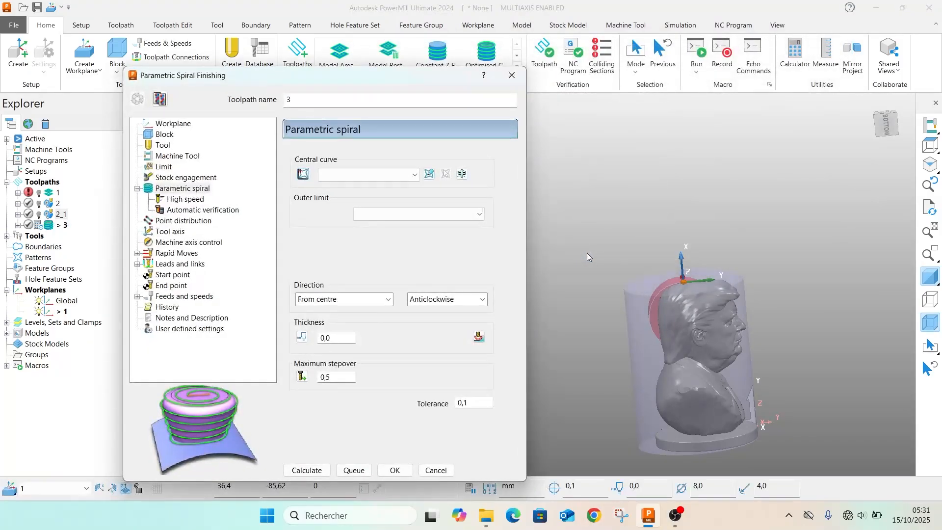
pyautogui.click(384, 173)
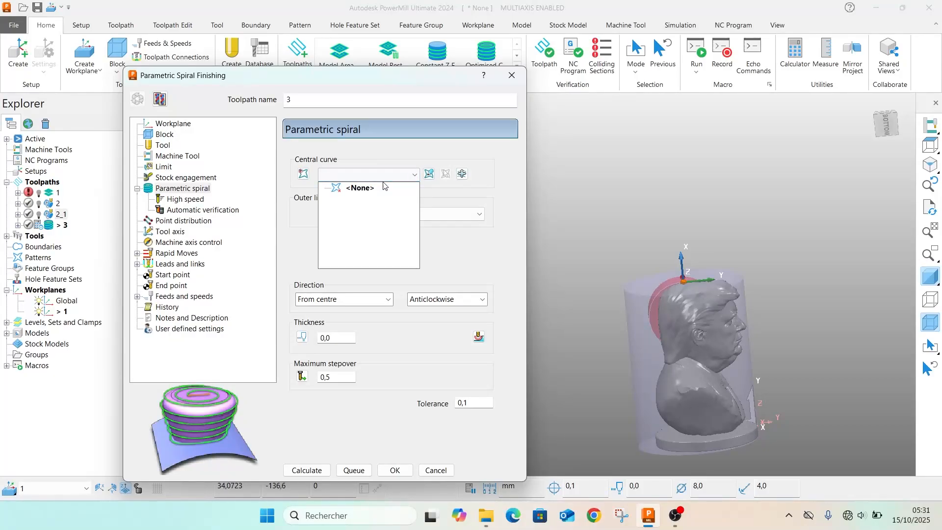
pyautogui.click(396, 174)
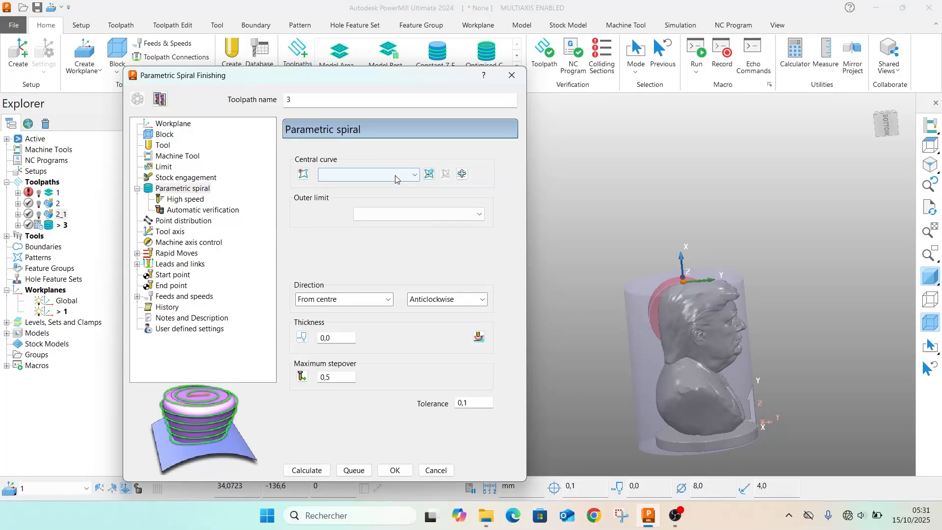
pyautogui.click(396, 177)
pyautogui.click(512, 76)
pyautogui.click(512, 76)
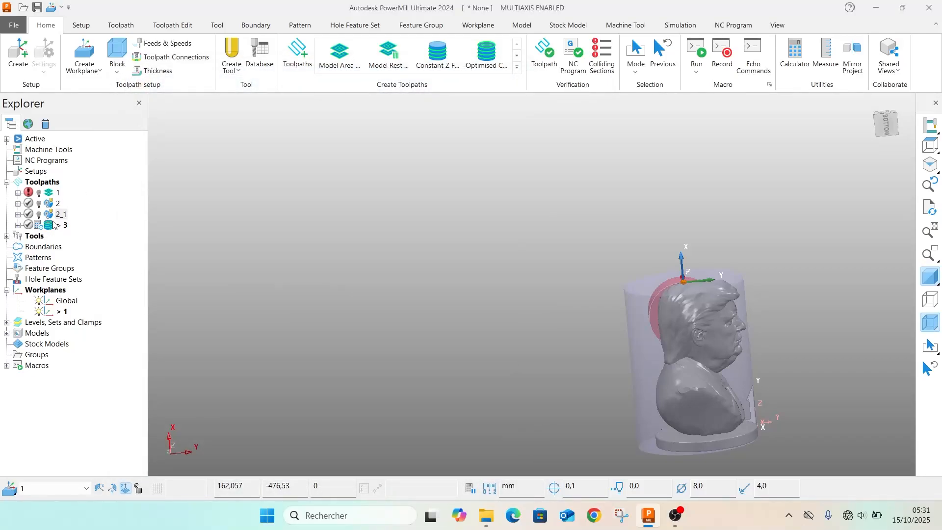
# Start a new Rotary Finishing toolpath from the finishing strategies
pyautogui.click(517, 72)
pyautogui.click(517, 72)
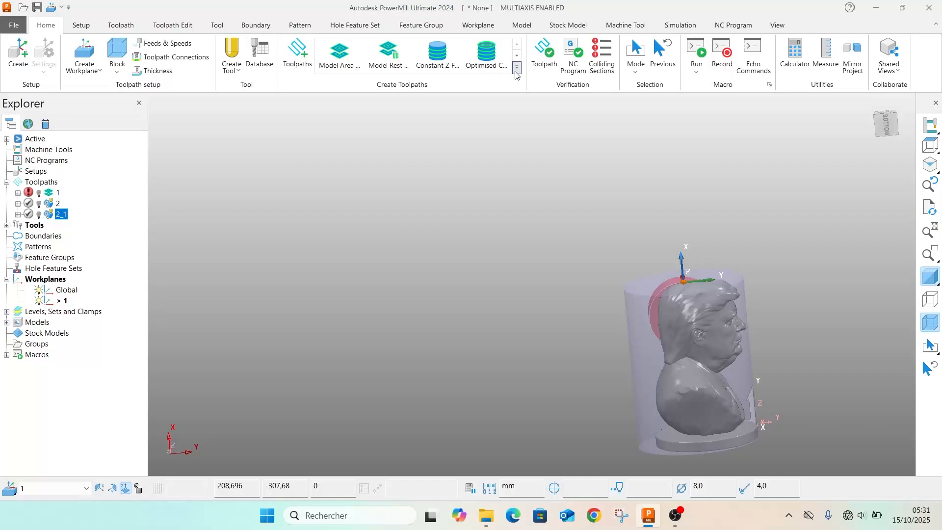
pyautogui.click(300, 53)
pyautogui.scroll(-2, 647, 155)
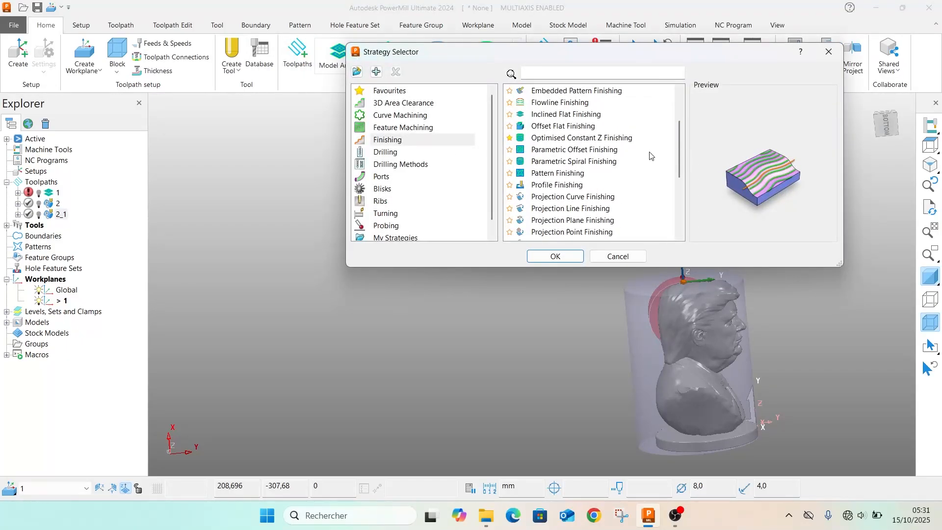
pyautogui.scroll(-1, 650, 156)
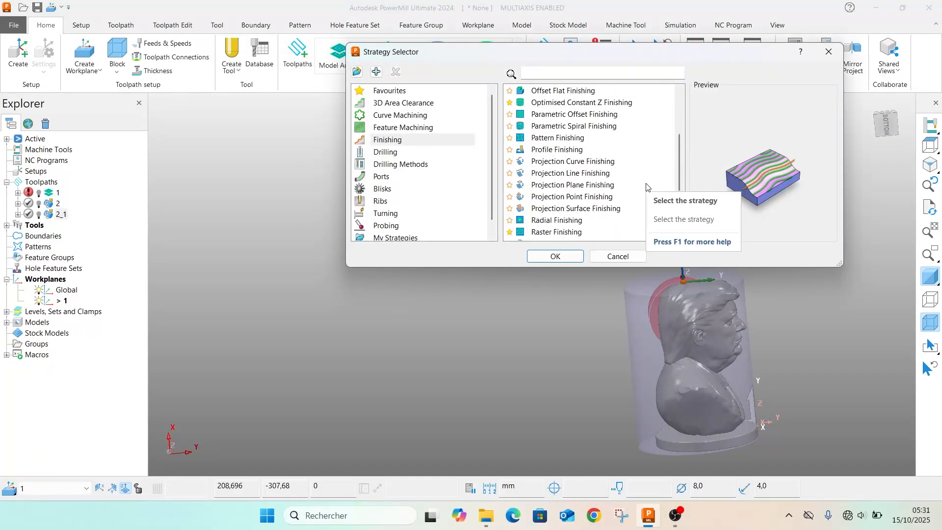
pyautogui.scroll(-1, 649, 188)
pyautogui.scroll(-2, 649, 189)
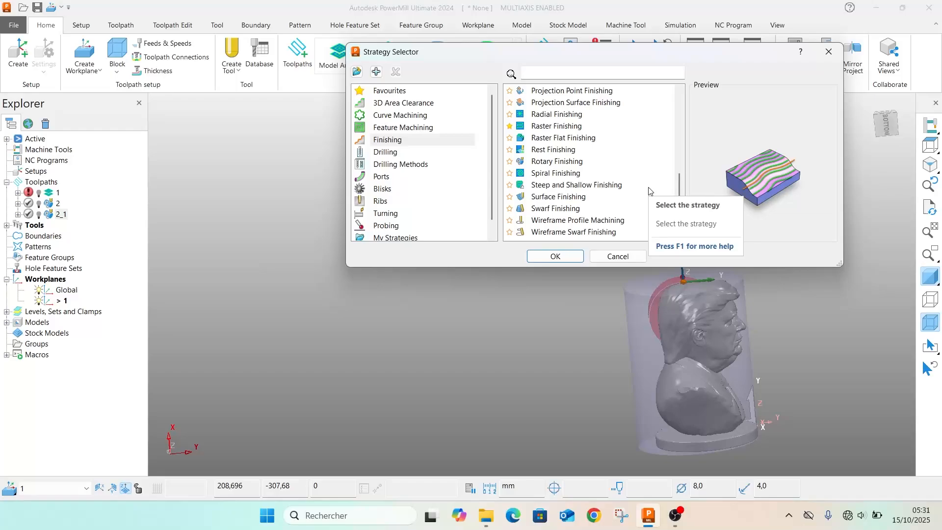
pyautogui.click(551, 165)
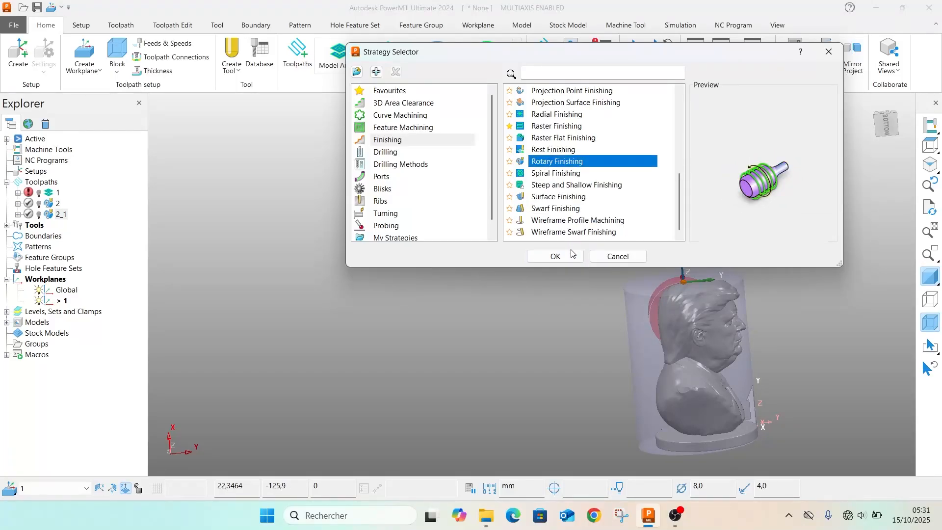
pyautogui.click(554, 256)
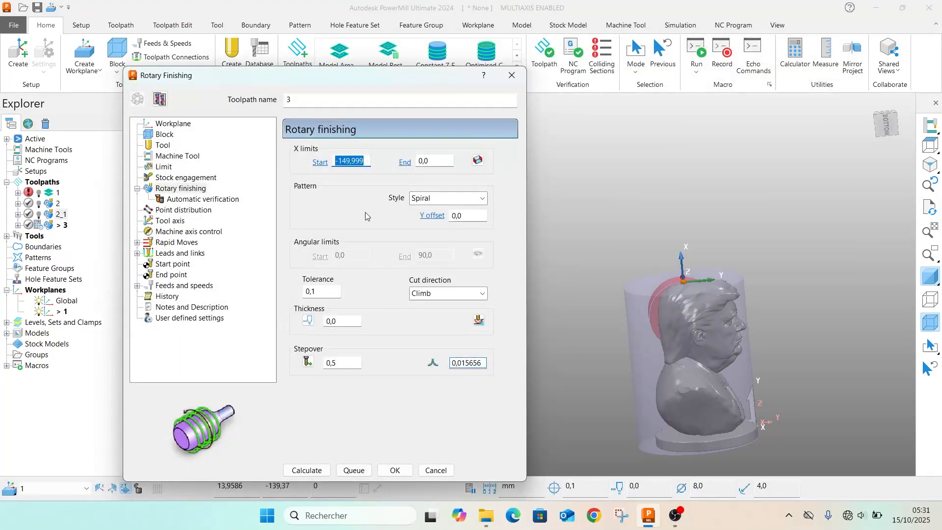
# Calculate the Rotary Finishing toolpath with thickness 0.0, stepover 0.5 and the 8 mm ball nosed tool
pyautogui.click(353, 320)
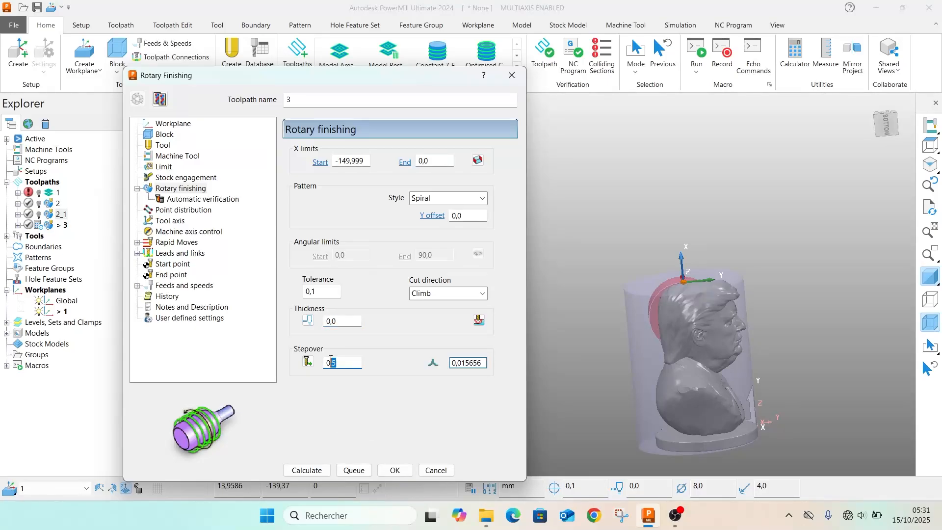
pyautogui.click(337, 360)
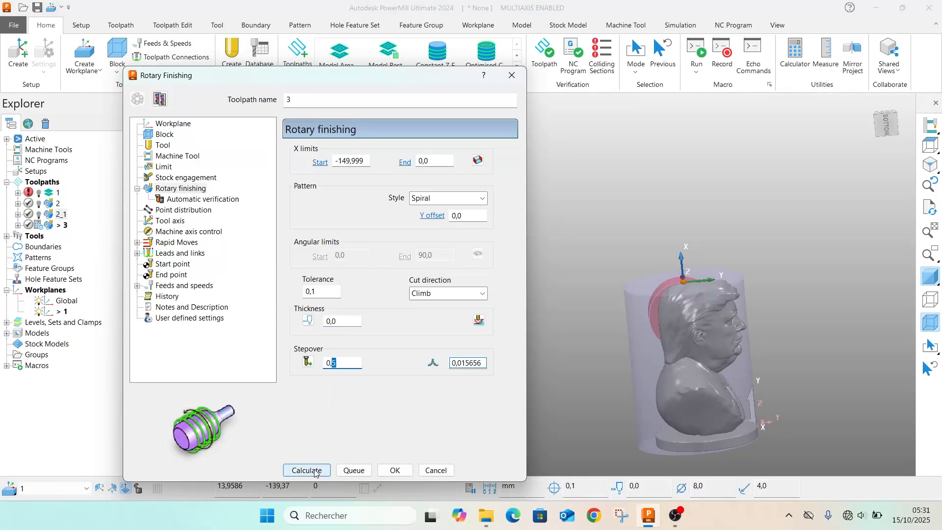
pyautogui.click(163, 145)
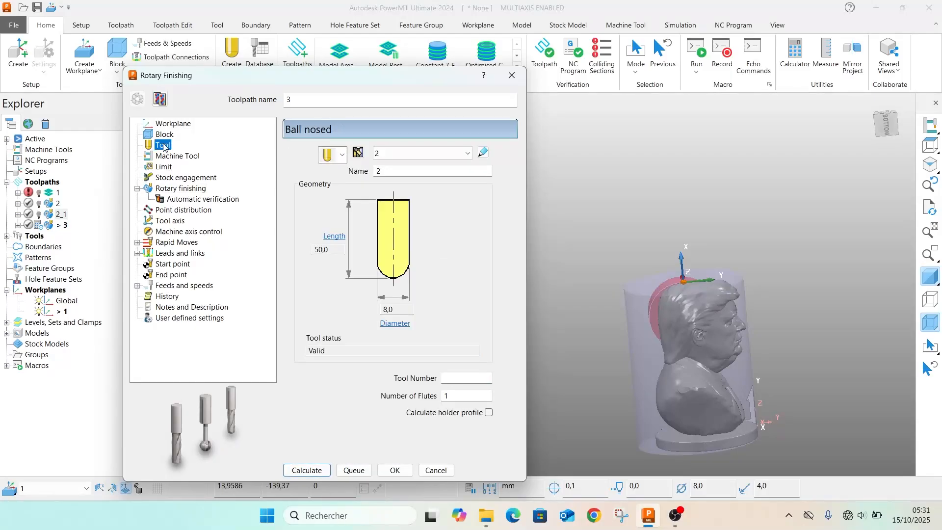
pyautogui.click(301, 467)
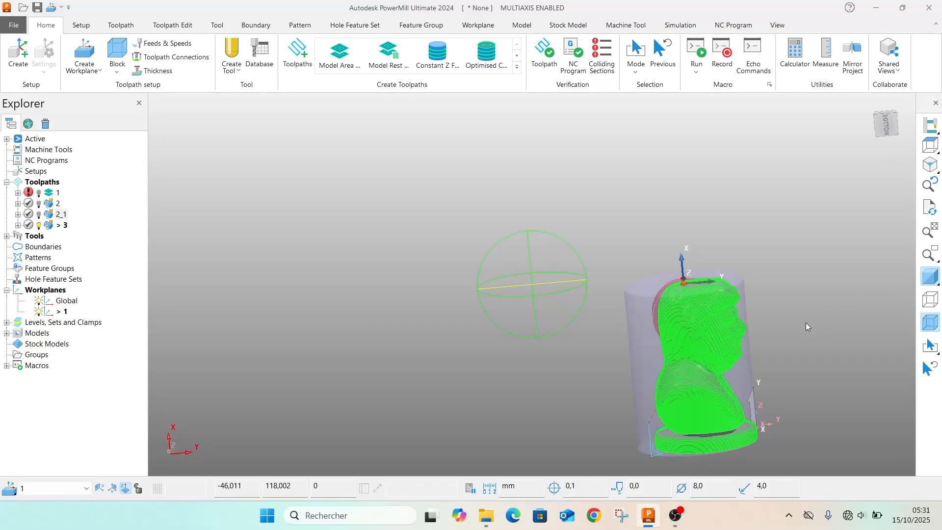
# Simulate toolpath 3 from the start and raise the simulation speed to 800.0 x feed rate
pyautogui.moveTo(805, 322); pyautogui.dragTo(425, 138, button='middle')
pyautogui.scroll(4, 451, 240)
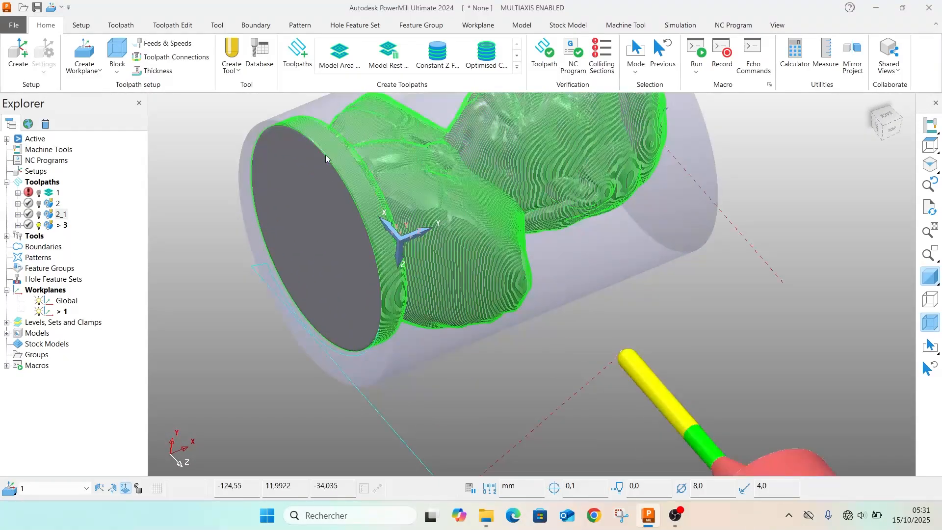
pyautogui.moveTo(326, 158); pyautogui.dragTo(679, 316, button='middle')
pyautogui.rightClick(54, 224)
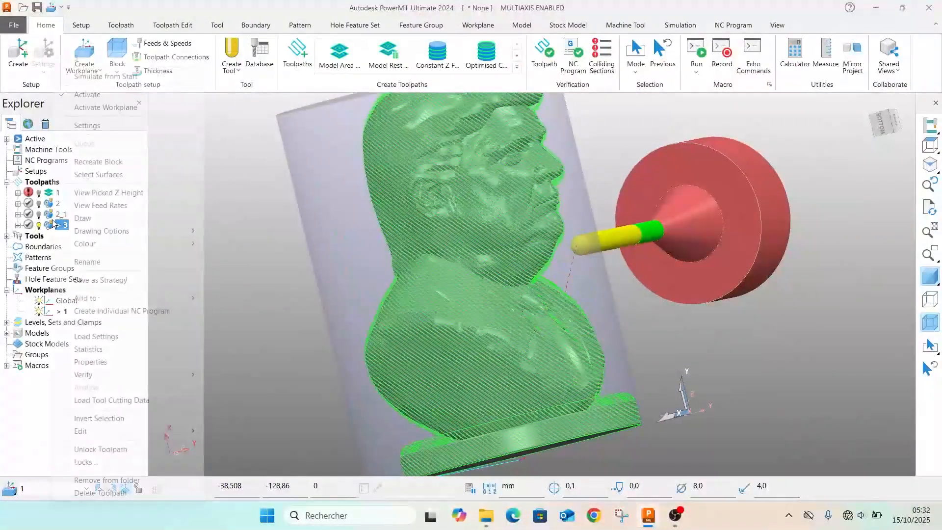
pyautogui.click(103, 76)
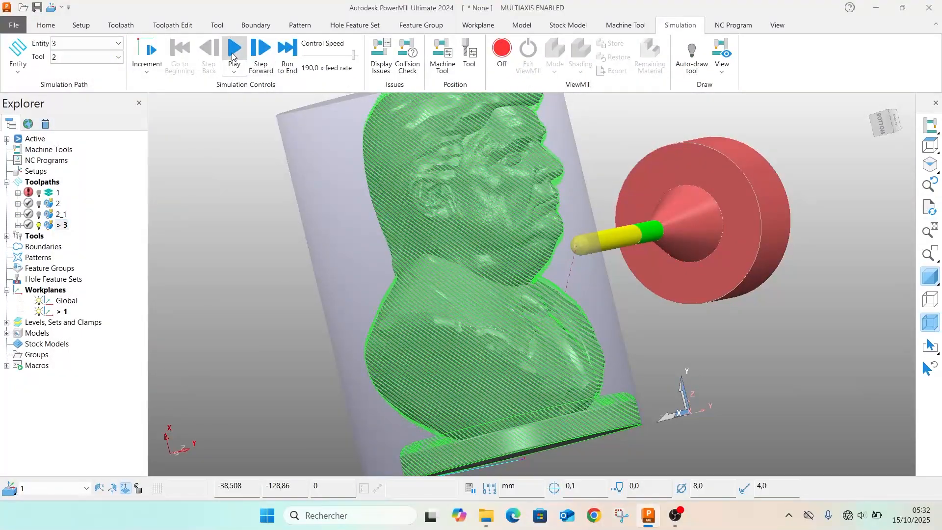
pyautogui.click(233, 49)
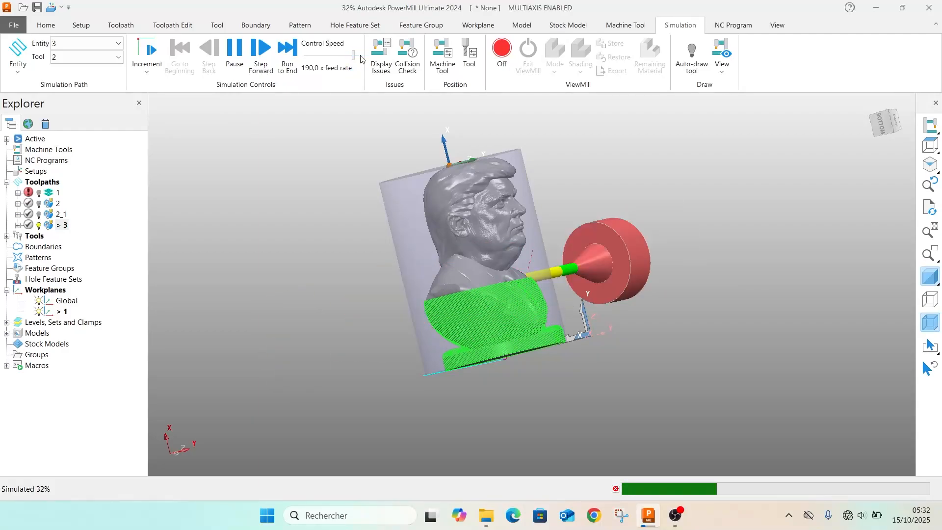
pyautogui.moveTo(362, 59); pyautogui.dragTo(363, 54)
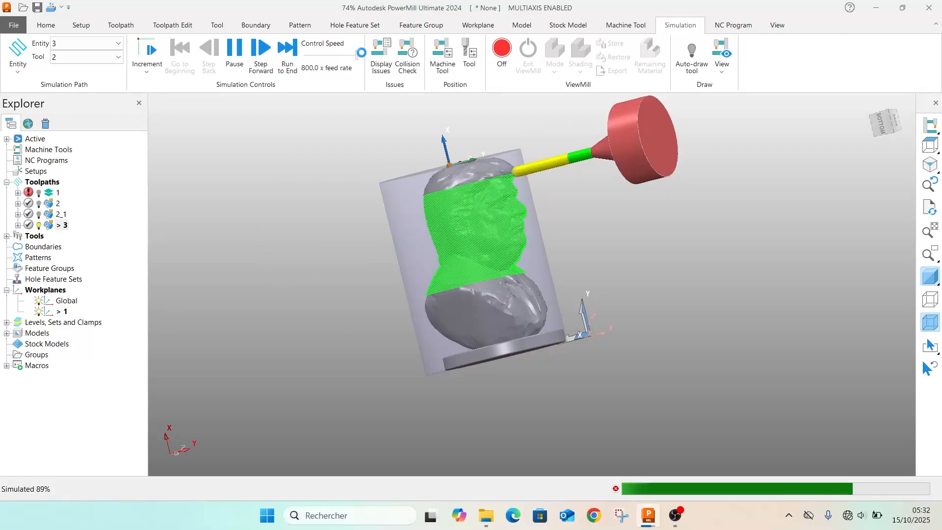
# Review the settings of toolpath 3, close them and examine its passes around the bust's face, shoulders and base
pyautogui.rightClick(47, 225)
pyautogui.click(98, 126)
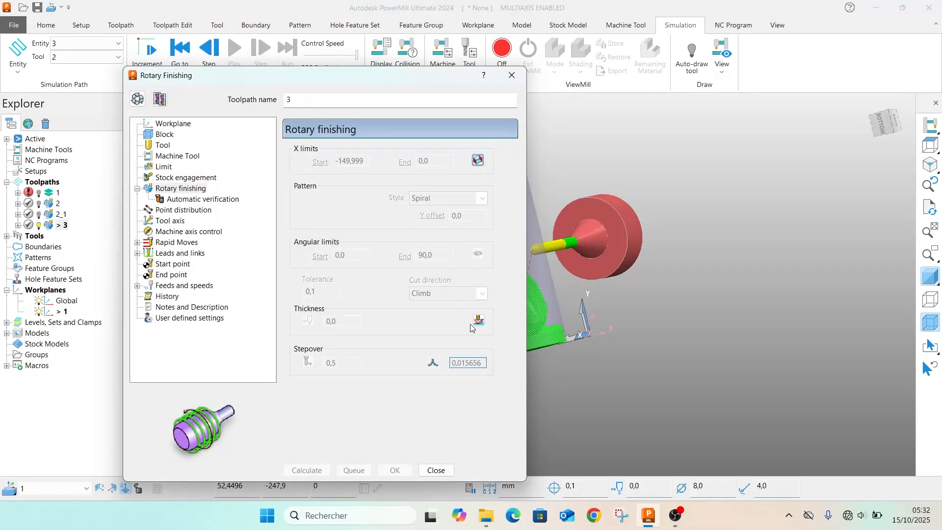
pyautogui.click(521, 79)
pyautogui.scroll(6, 531, 260)
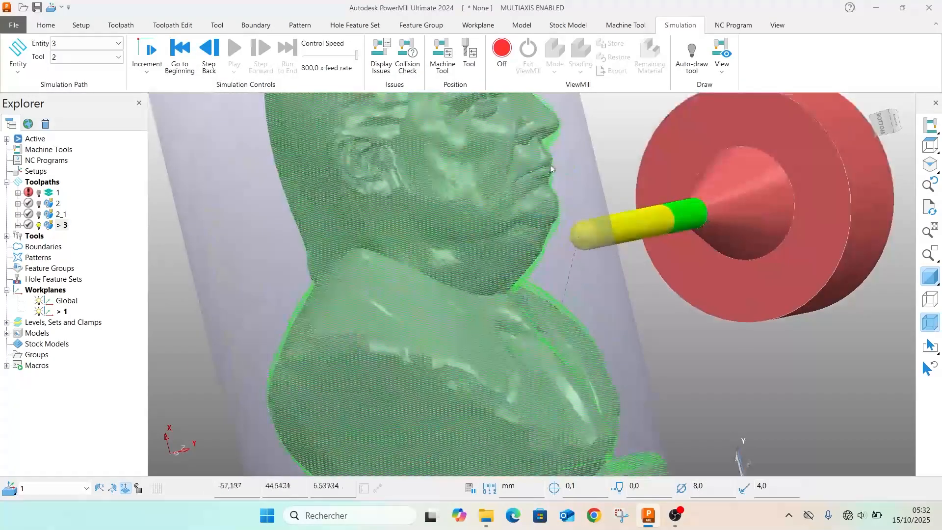
pyautogui.moveTo(550, 169); pyautogui.dragTo(439, 422, button='middle')
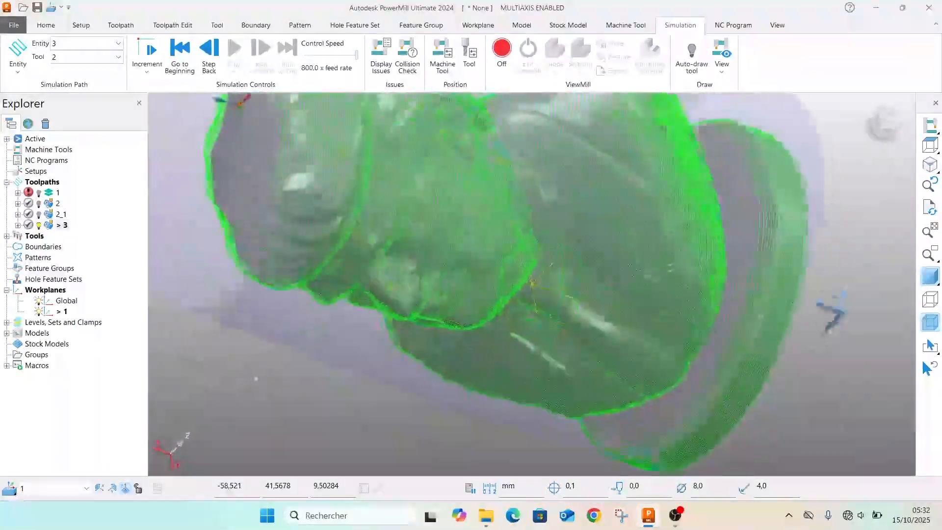
pyautogui.moveTo(255, 378); pyautogui.dragTo(345, 263, button='middle')
pyautogui.scroll(-4, 342, 263)
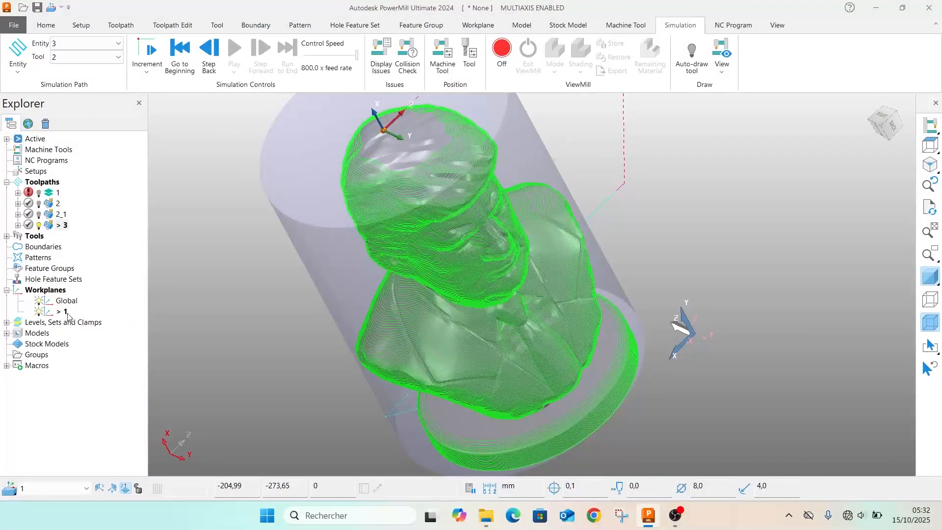
# Create a stock model in workplane 1 with tolerance 0.1, stepover 2.0 and rest thickness 0.2, and expand its entry
pyautogui.rightClick(20, 346)
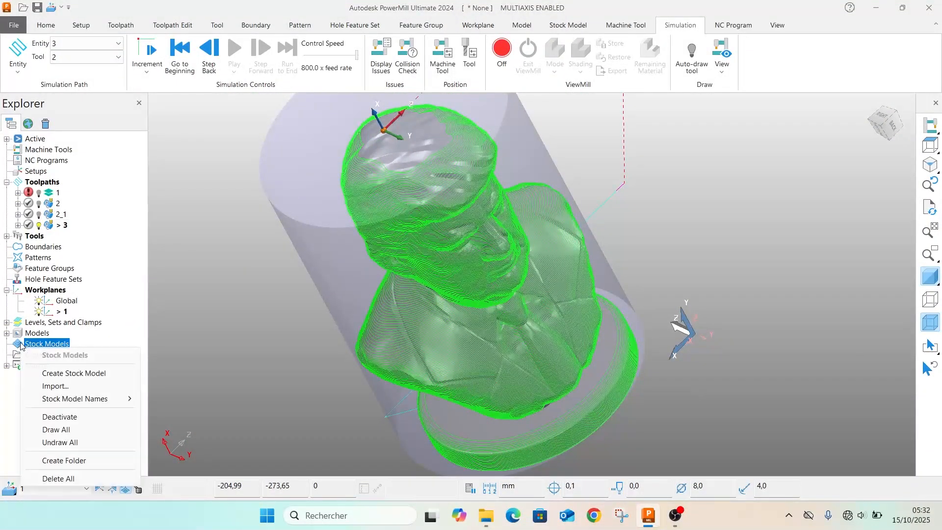
pyautogui.click(81, 371)
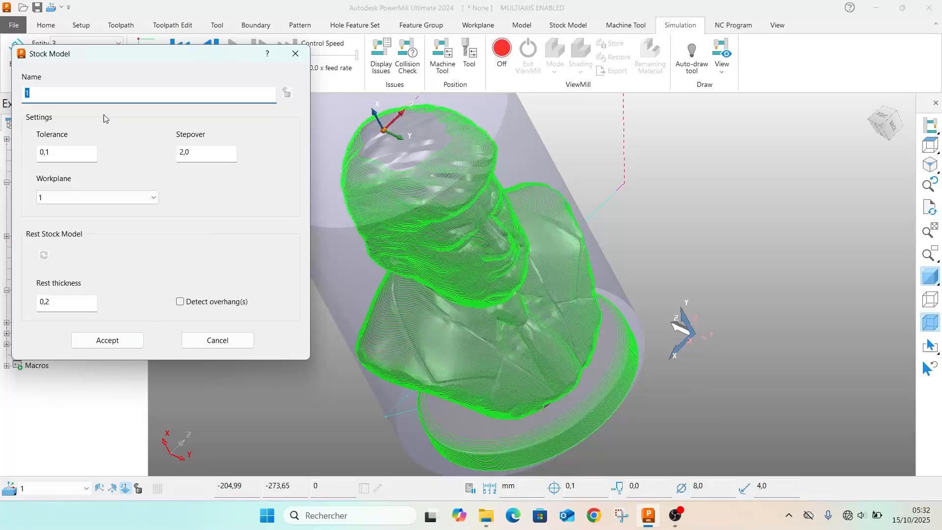
pyautogui.click(105, 339)
pyautogui.click(7, 343)
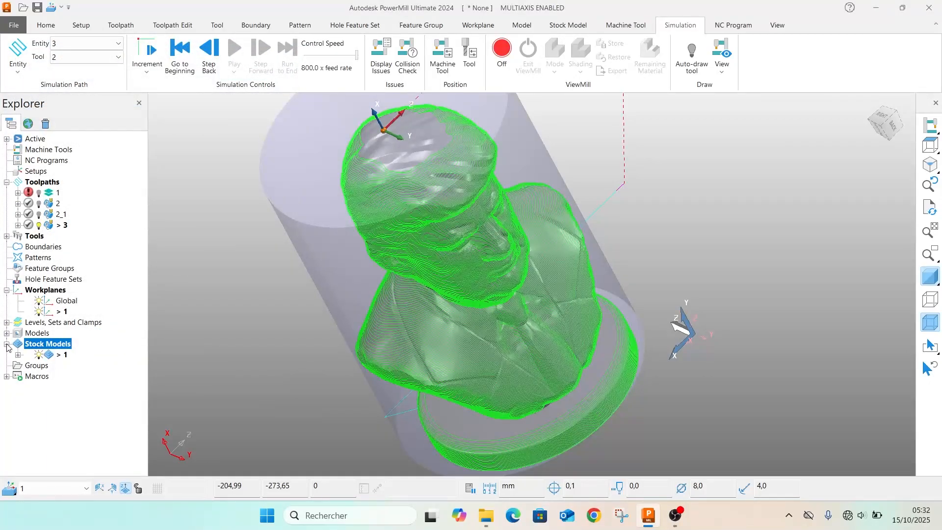
pyautogui.click(18, 354)
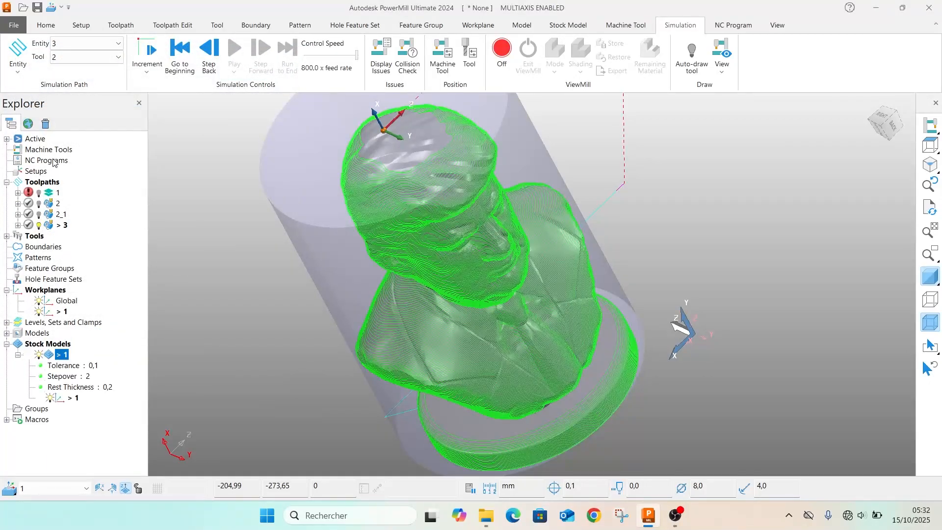
# Add toolpaths 1, 2, 2_1 and 3 to the stock model and calculate it
pyautogui.click(50, 195)
pyautogui.keyDown('shift'); pyautogui.click(54, 227); pyautogui.keyUp('shift')
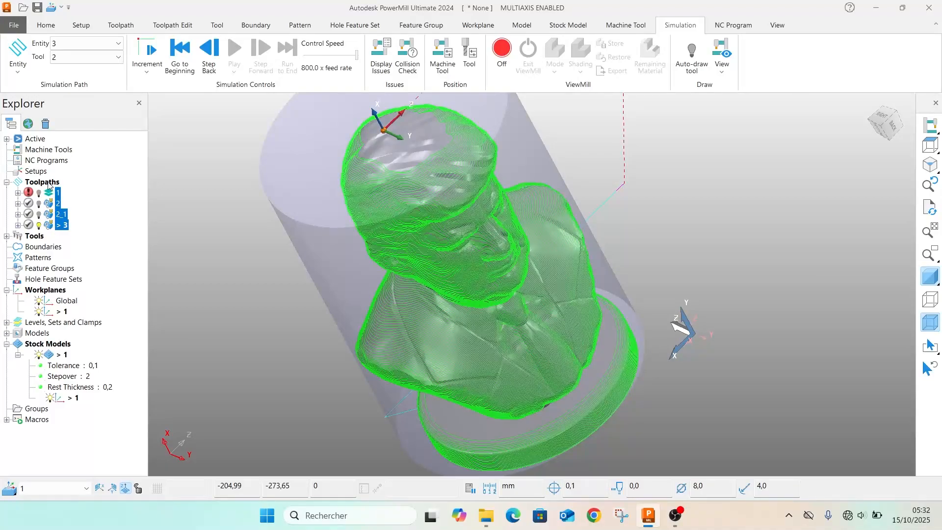
pyautogui.moveTo(52, 207); pyautogui.dragTo(60, 367)
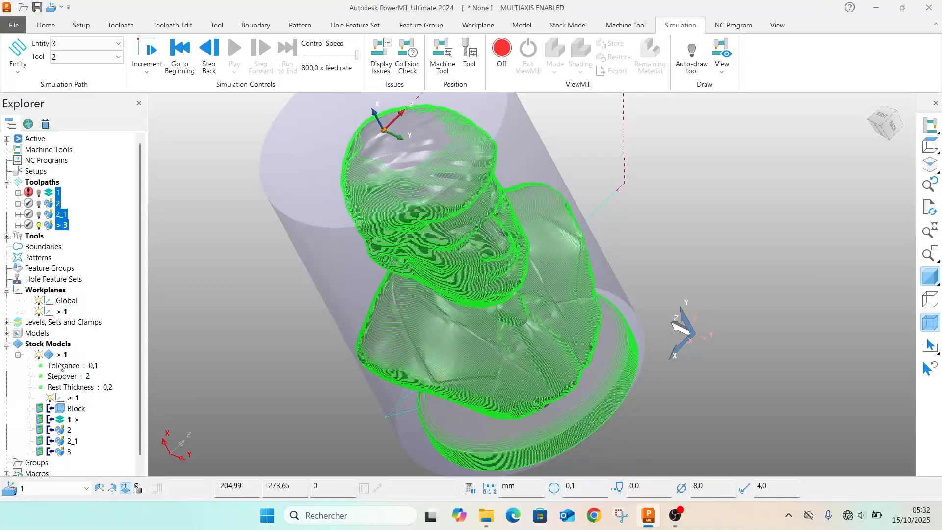
pyautogui.rightClick(51, 354)
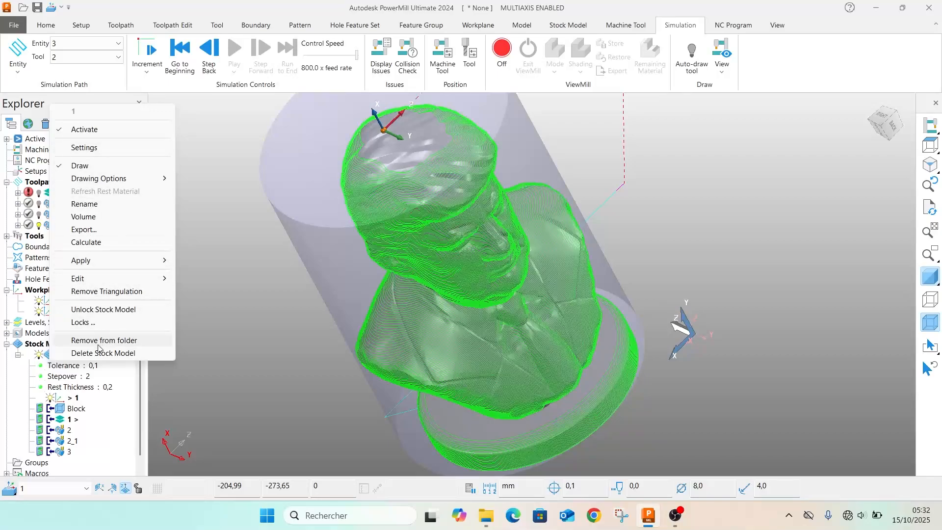
pyautogui.click(103, 243)
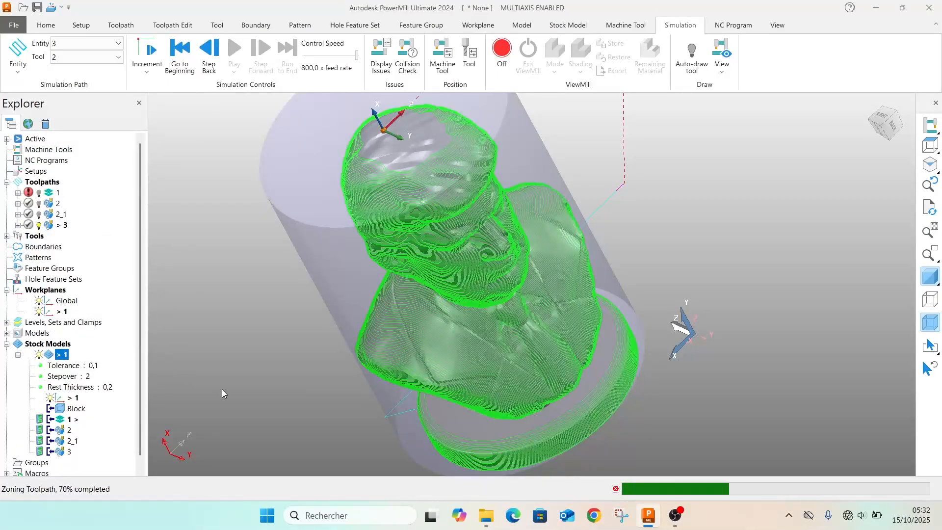
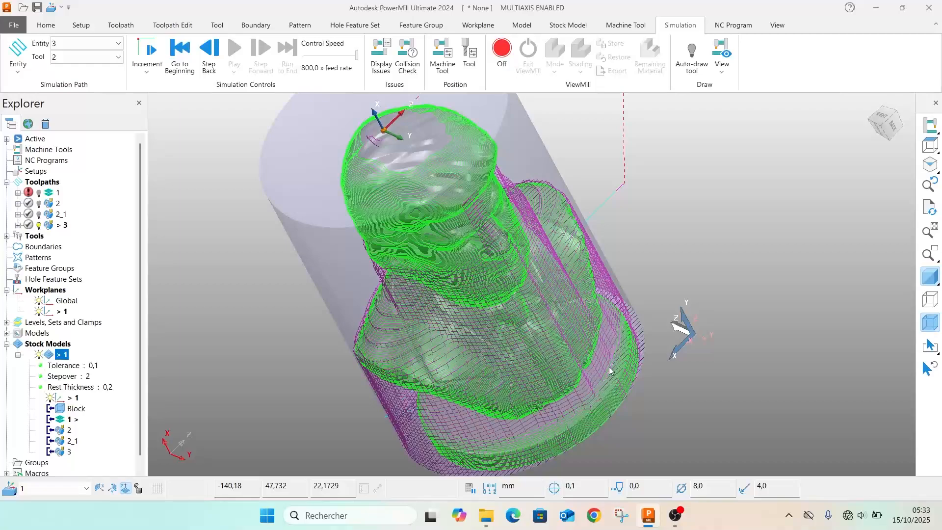
# Set the stock model to its state after toolpath 3, hide toolpath 3 and view the result on the bust's face
pyautogui.click(61, 452)
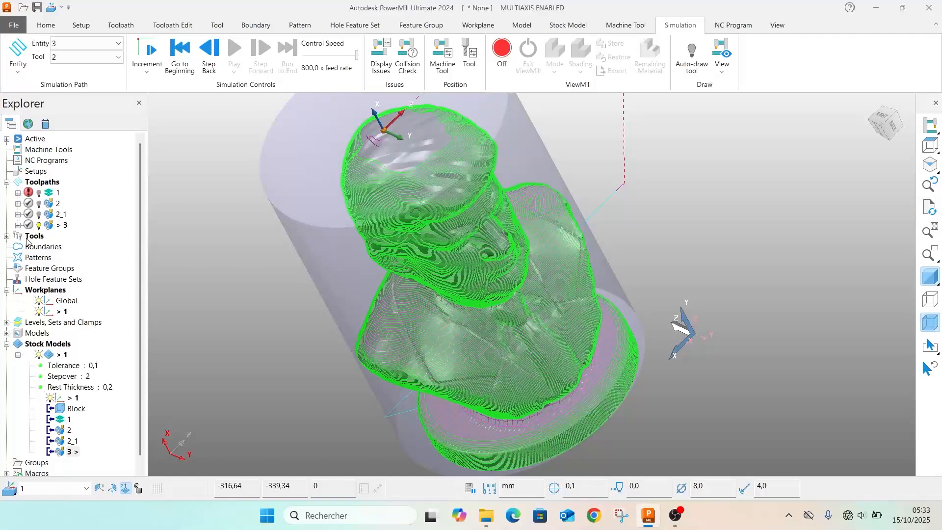
pyautogui.click(39, 225)
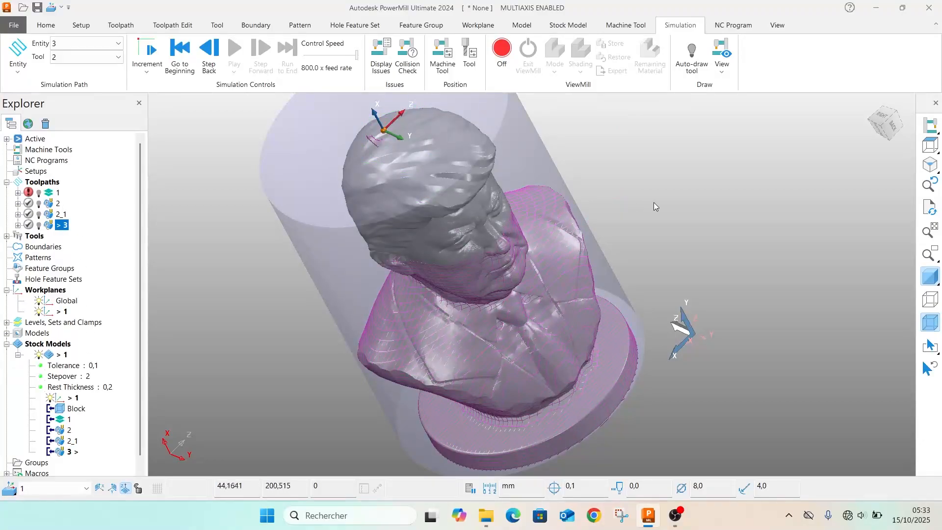
pyautogui.moveTo(550, 339); pyautogui.dragTo(195, 272, button='middle')
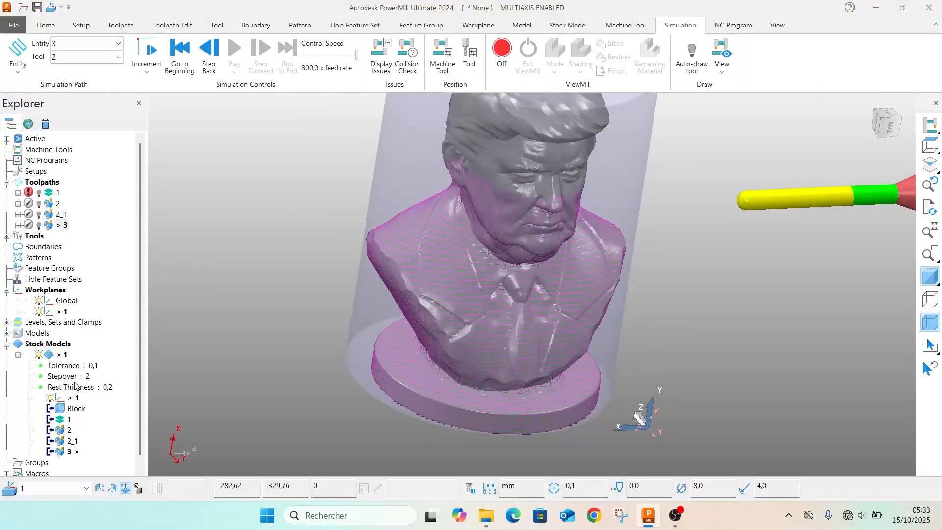
# Expand Levels, Sets and Clamps and toggle the Triangle Model's visibility to compare the stock model with the bust
pyautogui.scroll(-1, 69, 394)
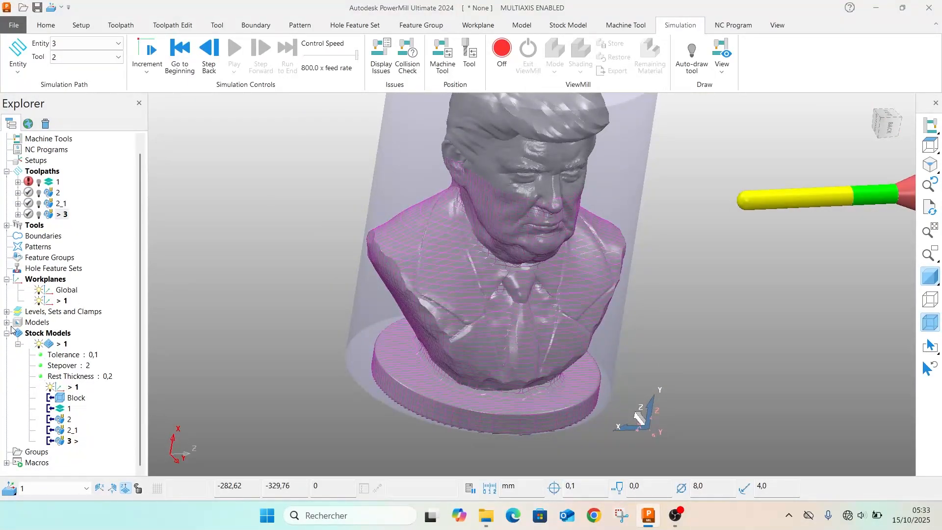
pyautogui.click(7, 312)
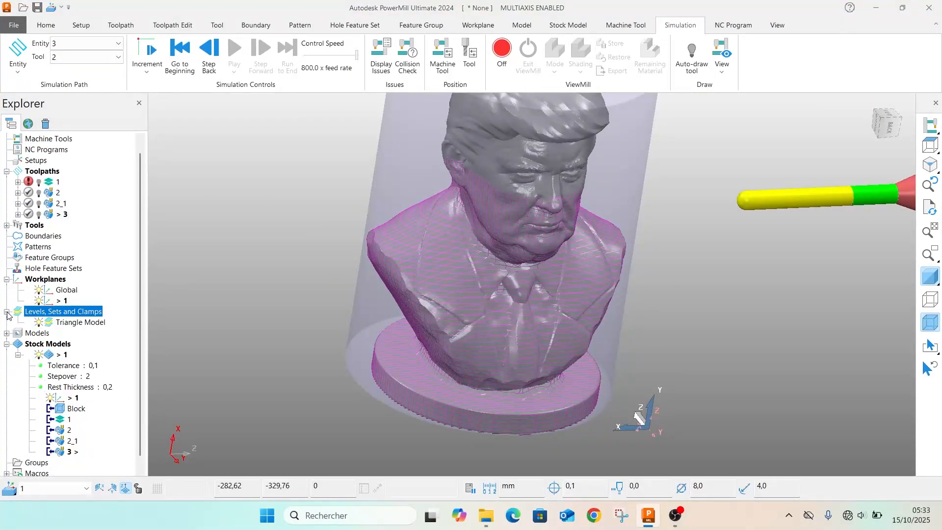
pyautogui.click(39, 323)
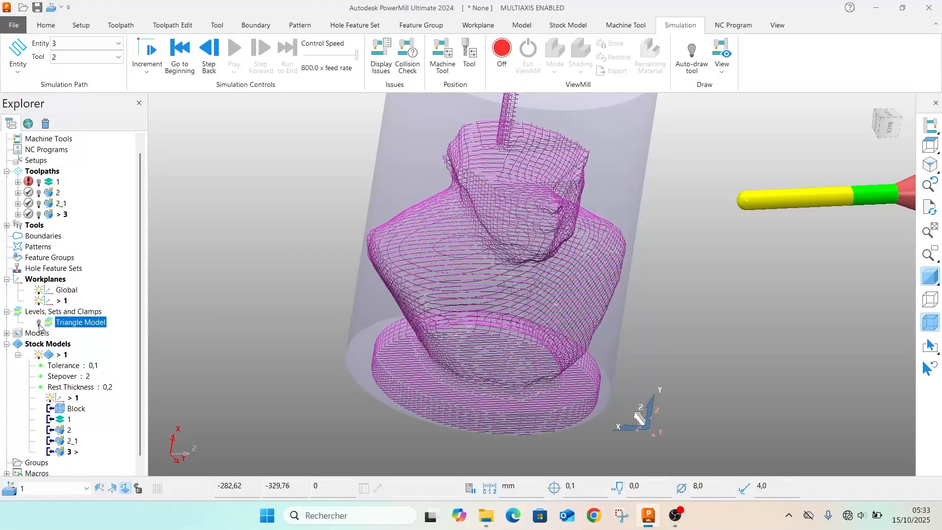
pyautogui.click(40, 322)
pyautogui.click(39, 322)
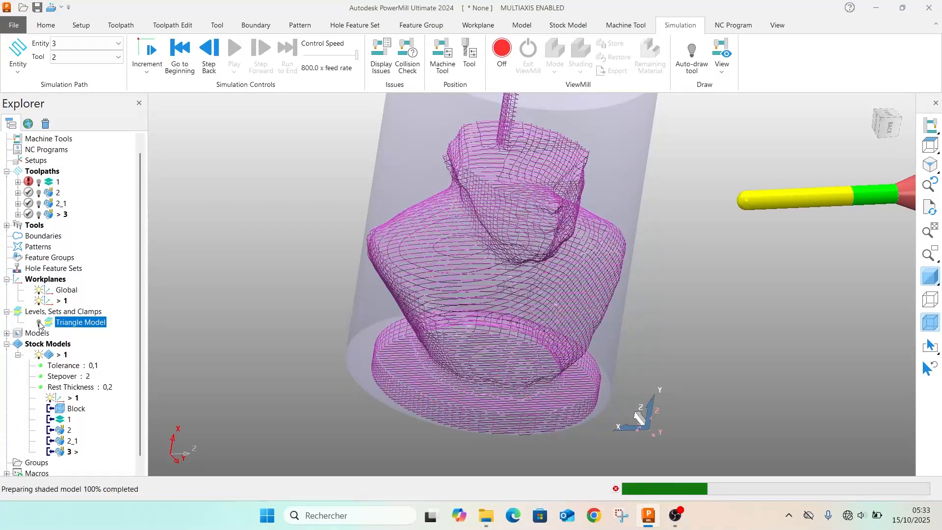
pyautogui.click(39, 322)
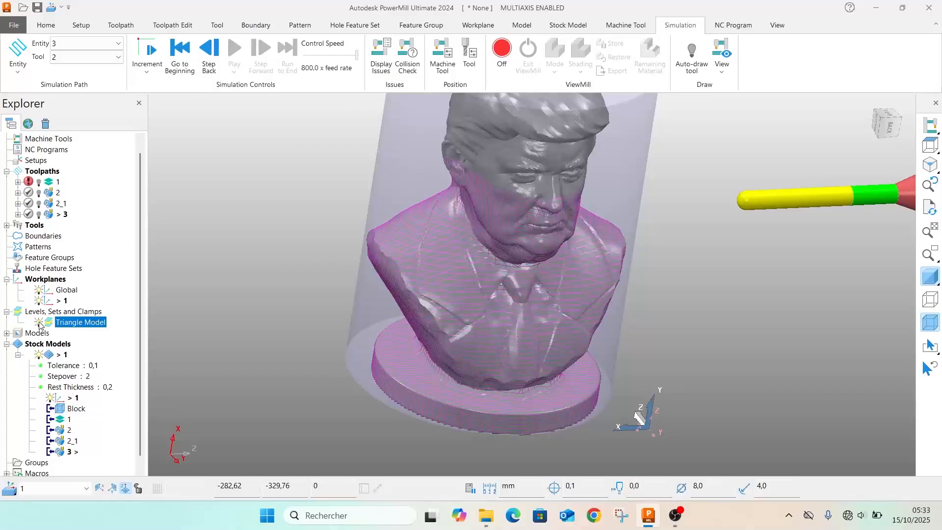
pyautogui.click(40, 323)
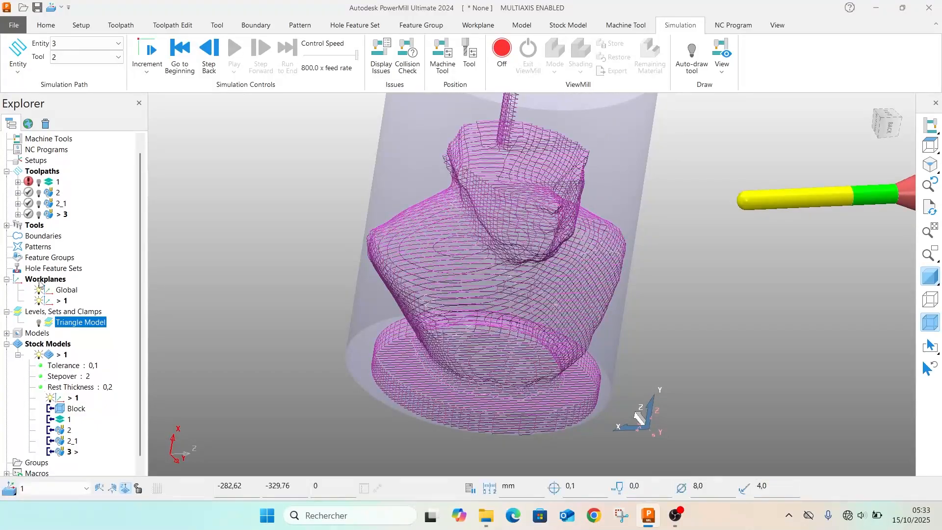
# Display toolpath 1 over the stock model, examine its passes around the cylinder and hide it again
pyautogui.click(39, 184)
pyautogui.moveTo(441, 211); pyautogui.dragTo(461, 236, button='middle')
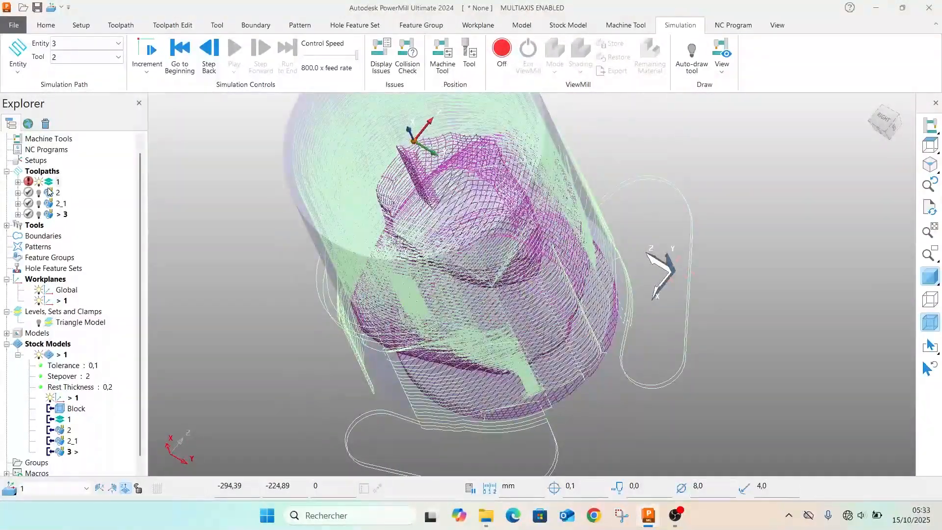
pyautogui.click(40, 182)
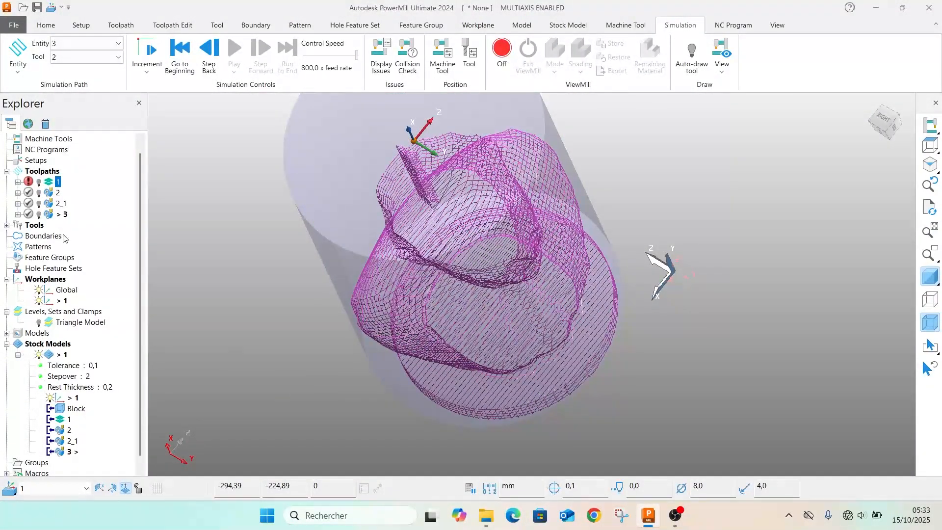
# Display the Triangle Model again and hide stock model 1
pyautogui.click(37, 322)
pyautogui.scroll(-3, 490, 172)
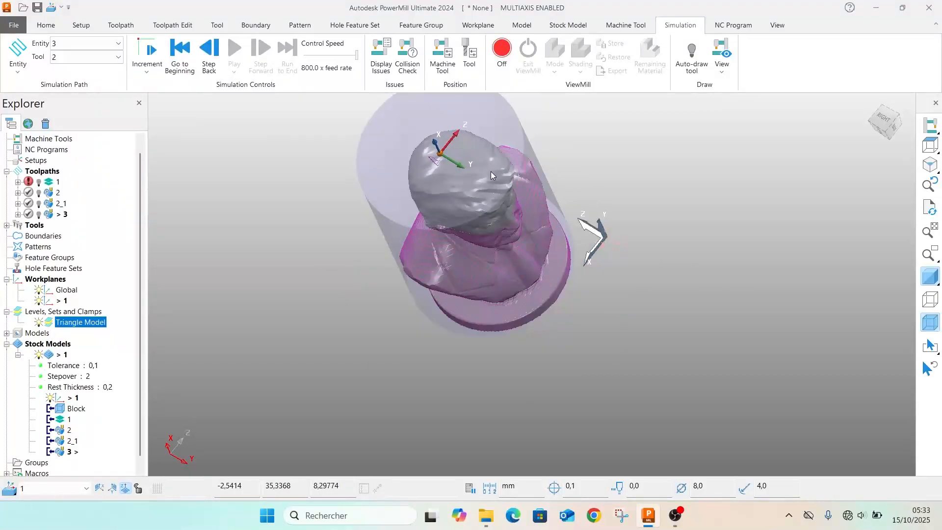
pyautogui.moveTo(440, 169); pyautogui.dragTo(423, 108, button='middle')
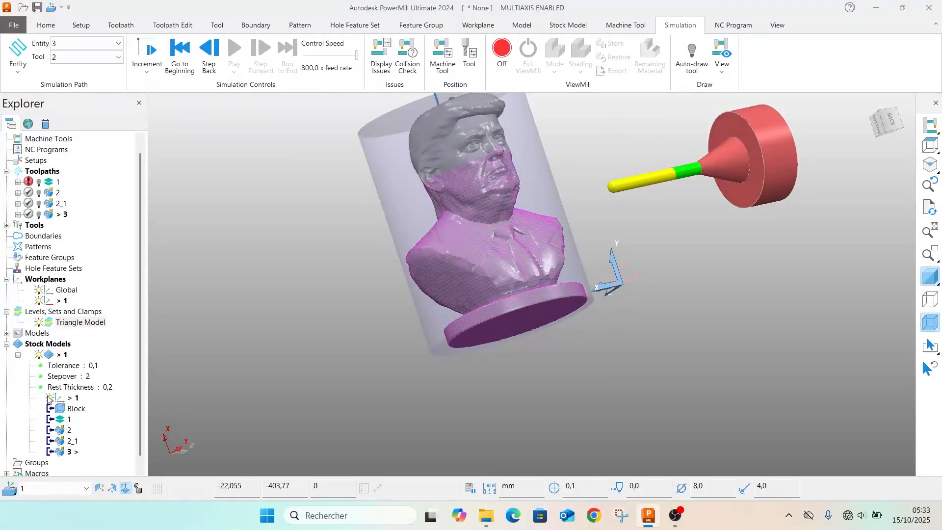
pyautogui.click(40, 354)
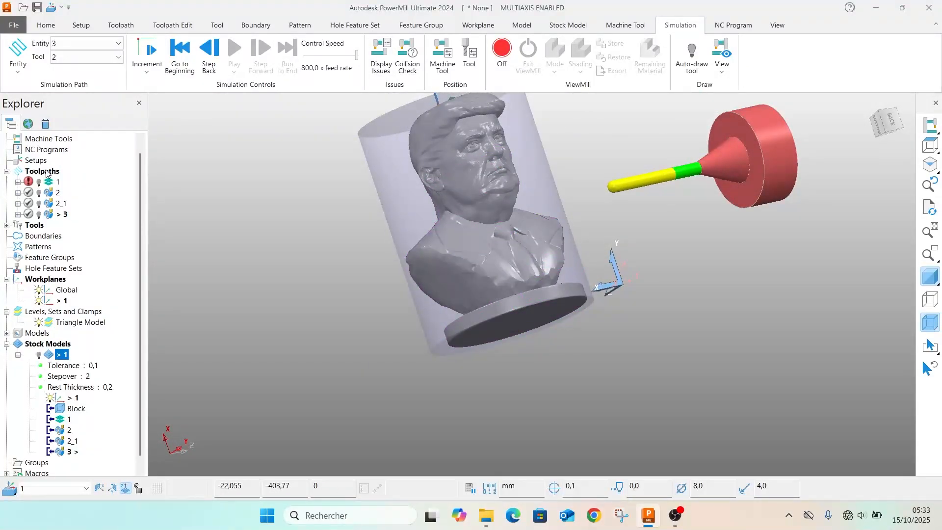
pyautogui.rightClick(54, 183)
pyautogui.click(342, 234)
pyautogui.scroll(-2, 346, 223)
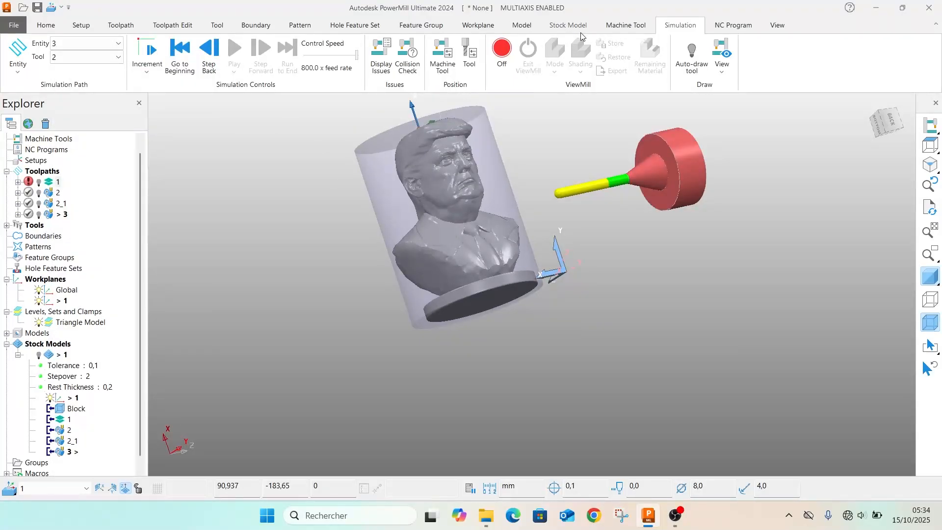
pyautogui.click(625, 27)
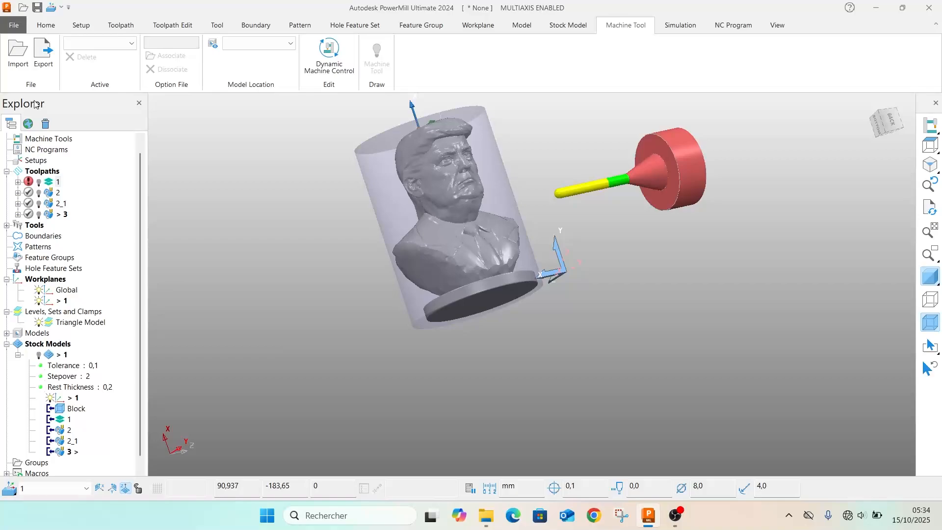
# Open the Model Area Clearance settings of toolpath 1 for editing and examine its passes around the bust's head and shoulders
pyautogui.rightClick(50, 185)
pyautogui.click(106, 123)
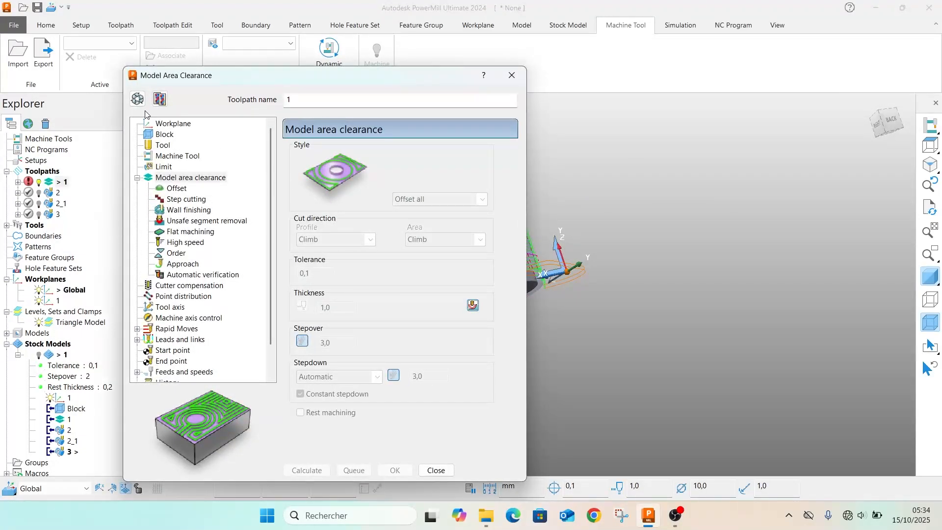
pyautogui.click(137, 99)
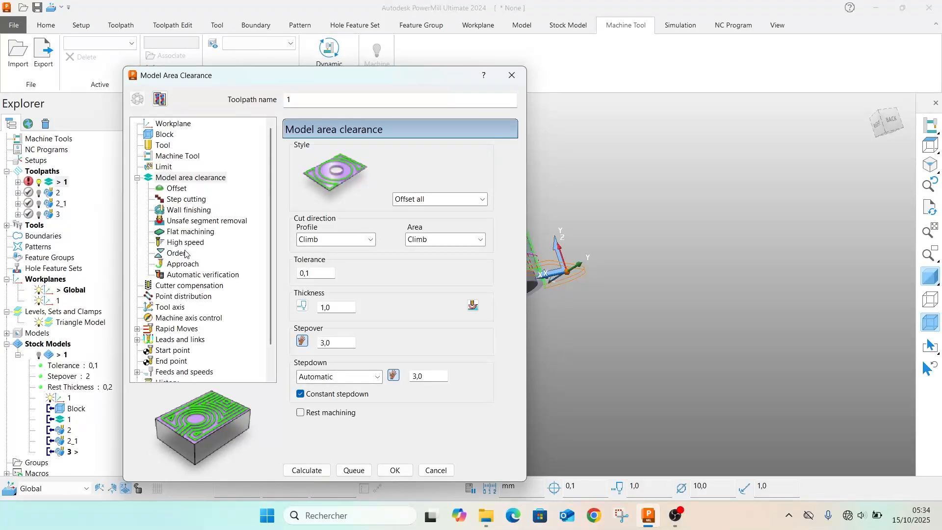
pyautogui.moveTo(289, 81); pyautogui.dragTo(31, 148)
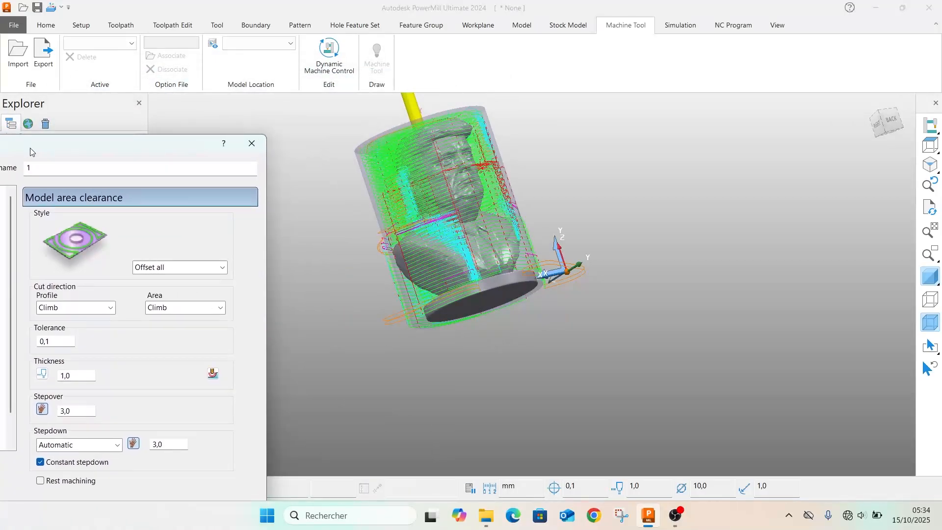
pyautogui.scroll(5, 412, 150)
pyautogui.moveTo(124, 143); pyautogui.dragTo(785, 202)
pyautogui.scroll(5, 516, 172)
pyautogui.moveTo(513, 347); pyautogui.dragTo(679, 279, button='middle')
pyautogui.scroll(-5, 447, 263)
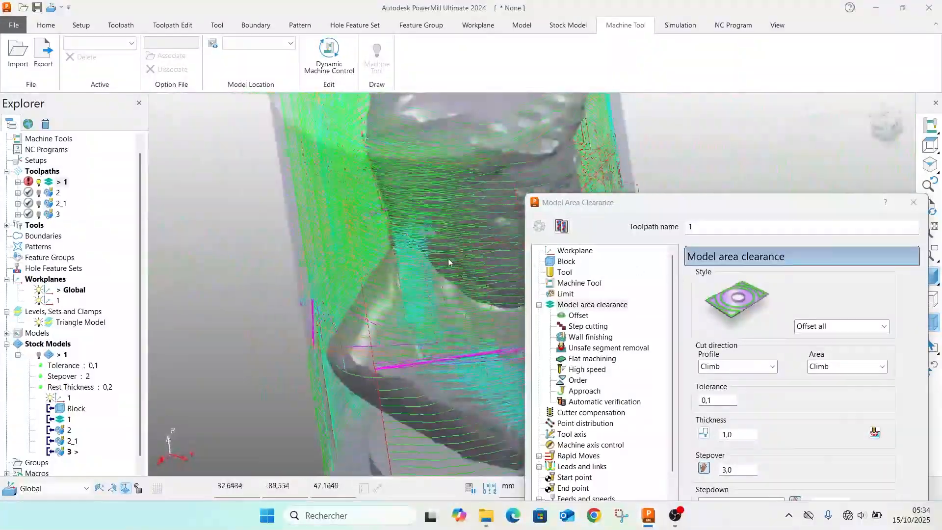
# Hide the Triangle Model, examine toolpath 1 inside the block and close its settings without recalculating
pyautogui.moveTo(39, 187)
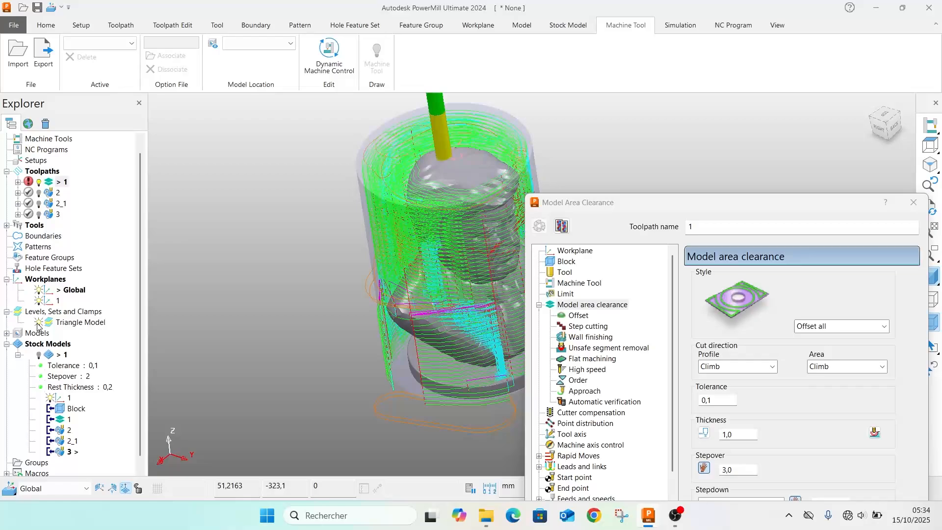
pyautogui.click(73, 322)
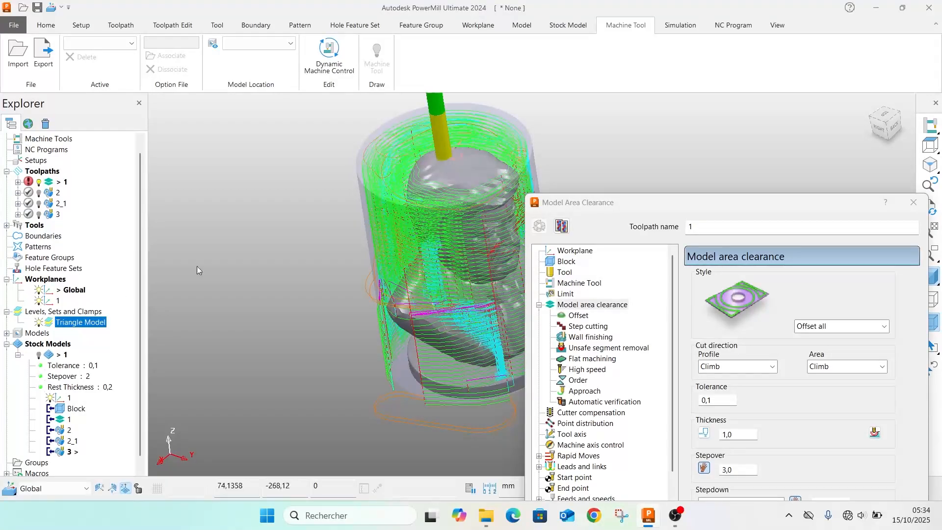
pyautogui.click(39, 323)
pyautogui.scroll(2, 440, 234)
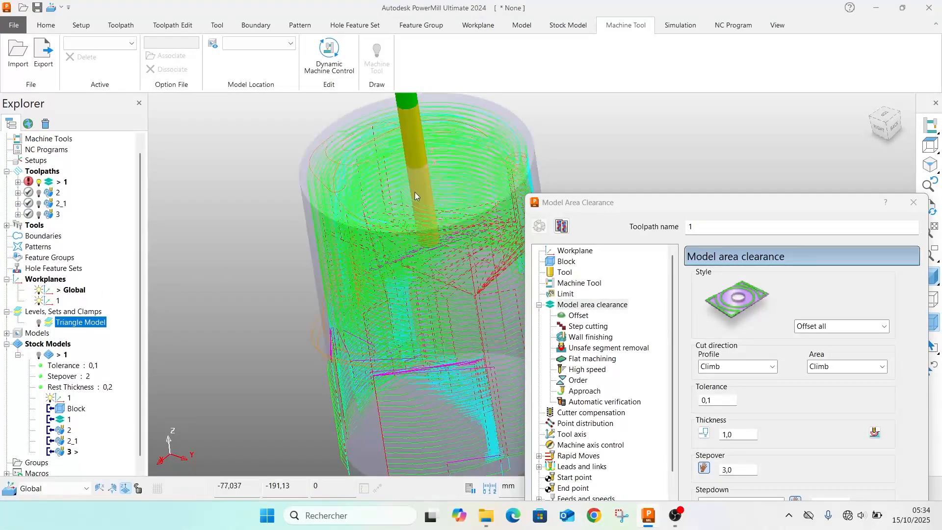
pyautogui.moveTo(414, 192); pyautogui.dragTo(376, 203, button='middle')
pyautogui.click(912, 202)
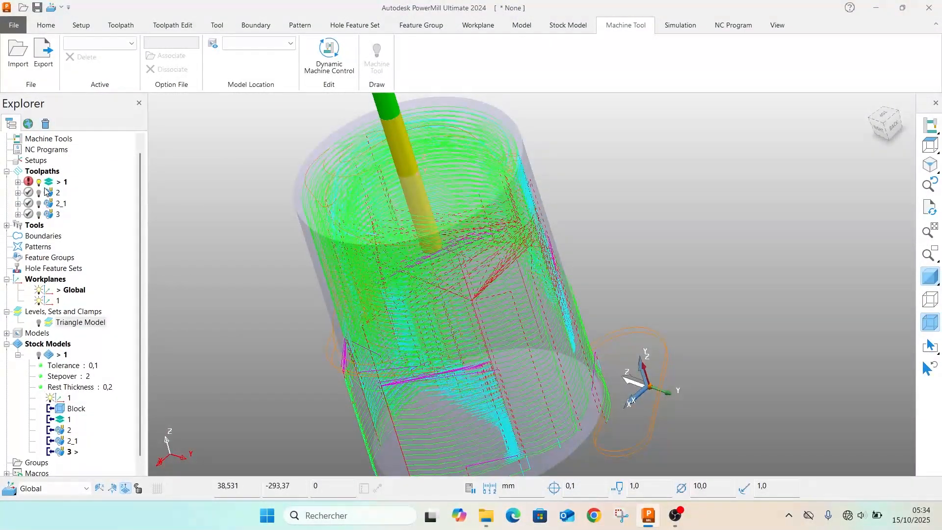
# Reopen the settings of toolpath 1, check its passes in the lower part of the block and make the settings editable
pyautogui.rightClick(49, 181)
pyautogui.click(95, 126)
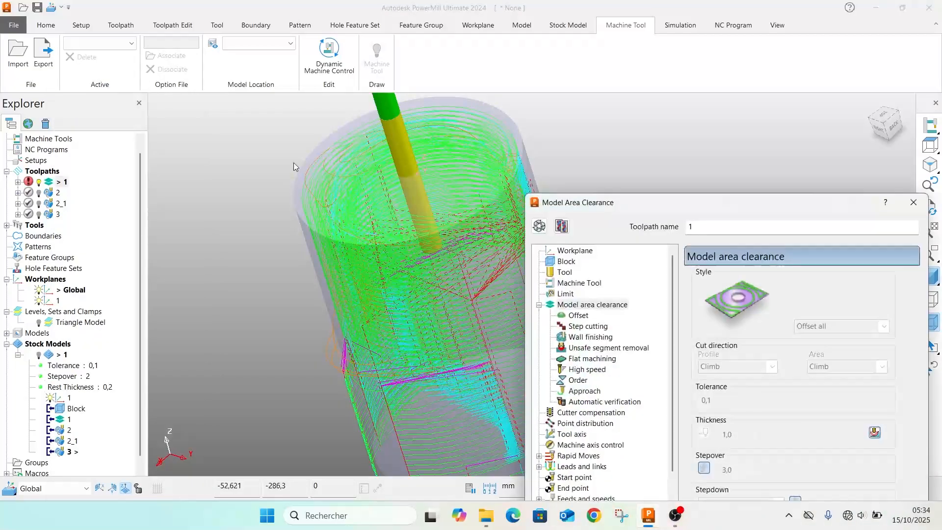
pyautogui.moveTo(713, 206); pyautogui.dragTo(111, 49)
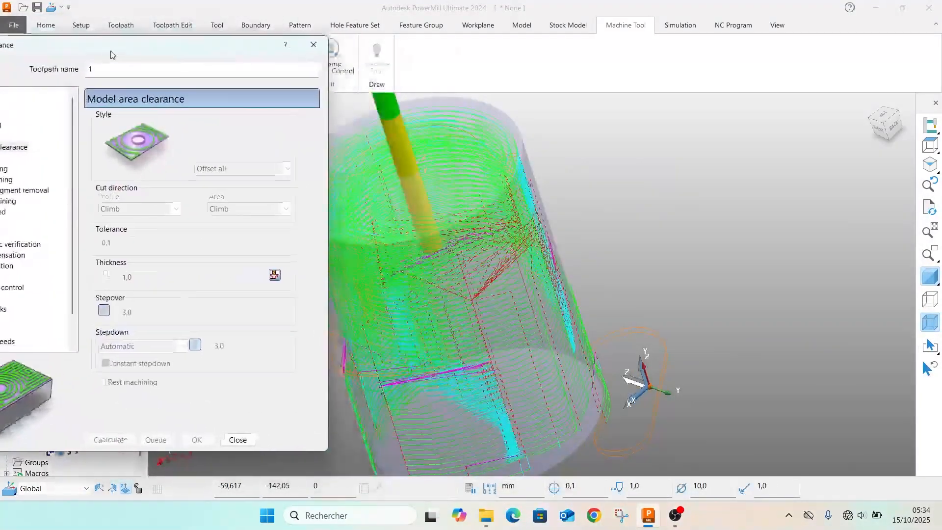
pyautogui.scroll(5, 471, 273)
pyautogui.moveTo(471, 273); pyautogui.dragTo(569, 182, button='middle')
pyautogui.scroll(-3, 569, 182)
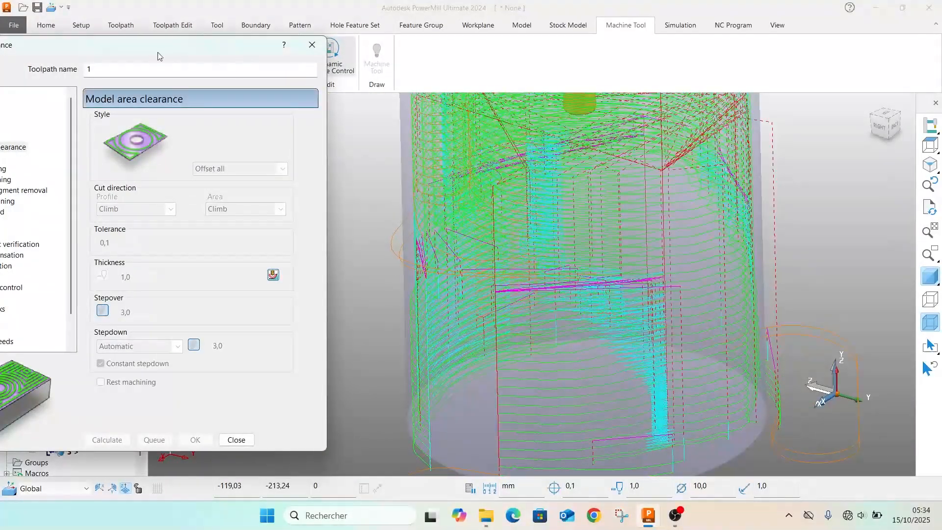
pyautogui.moveTo(155, 52); pyautogui.dragTo(533, 73)
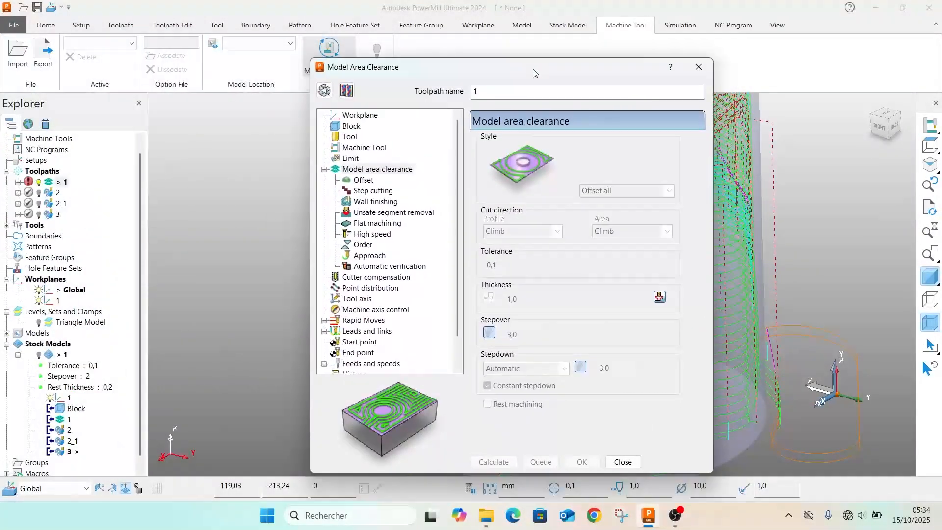
pyautogui.click(340, 96)
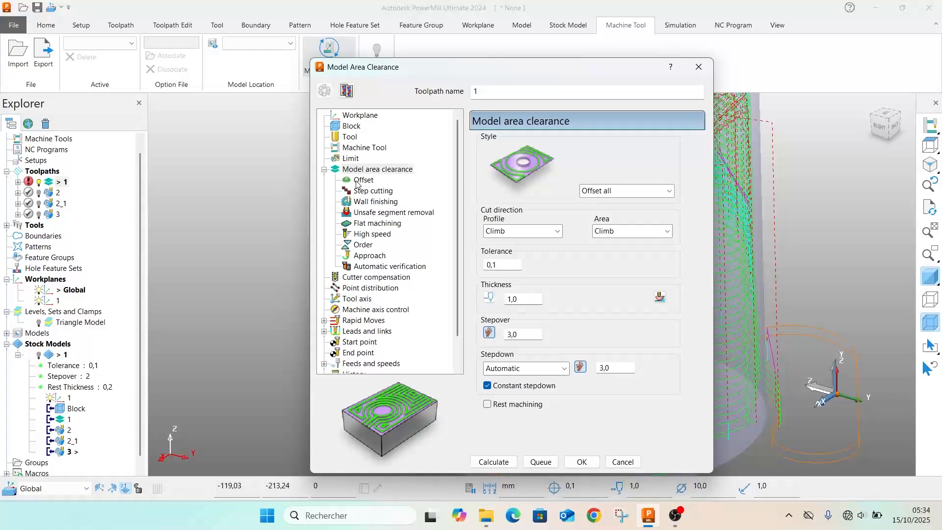
# Enable automatic collision checking in the Automatic verification settings and recalculate toolpath 1
pyautogui.click(358, 268)
pyautogui.click(485, 225)
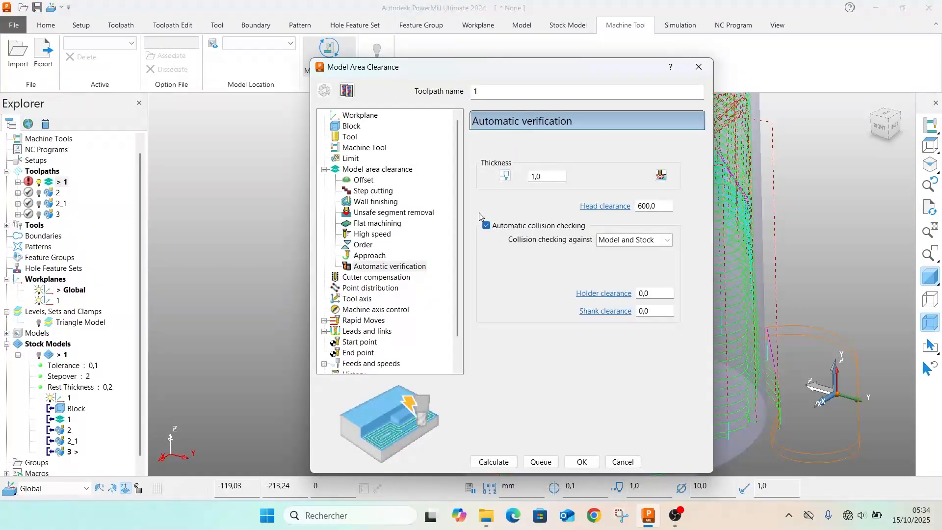
pyautogui.moveTo(452, 70); pyautogui.dragTo(107, 54)
pyautogui.scroll(-2, 514, 223)
pyautogui.moveTo(521, 174); pyautogui.dragTo(533, 394, button='middle')
pyautogui.click(146, 445)
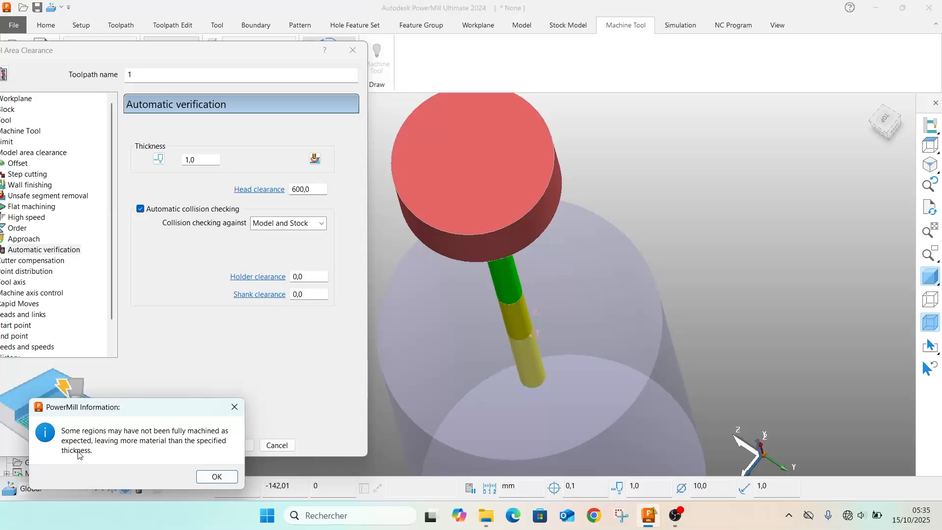
pyautogui.click(214, 478)
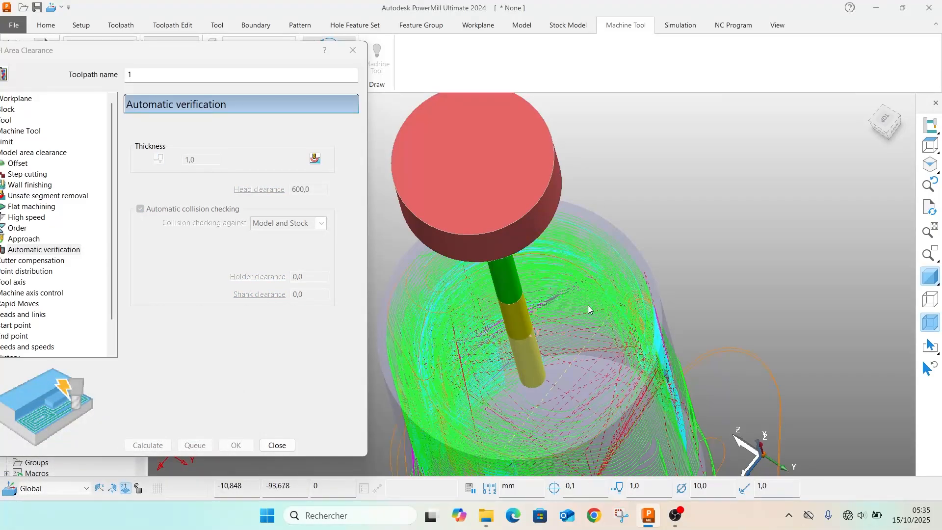
# Open the Moves and clearances settings under Rapid Moves for toolpath 1 and make them editable
pyautogui.moveTo(578, 353); pyautogui.dragTo(607, 318, button='middle')
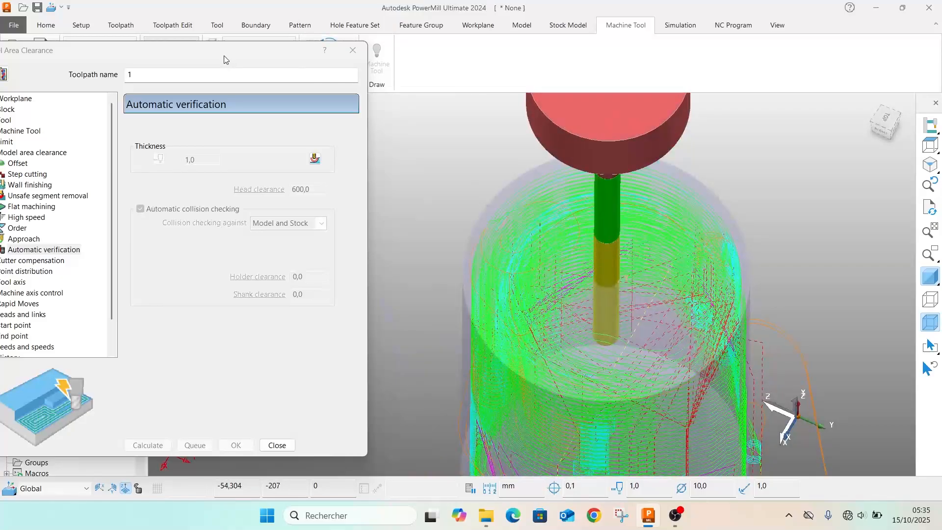
pyautogui.moveTo(234, 49); pyautogui.dragTo(622, 48)
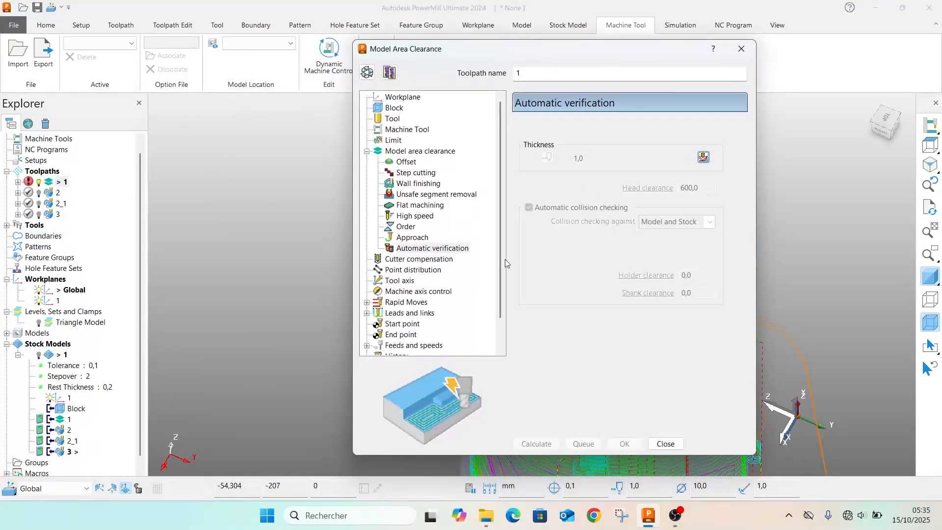
pyautogui.click(366, 302)
pyautogui.click(387, 304)
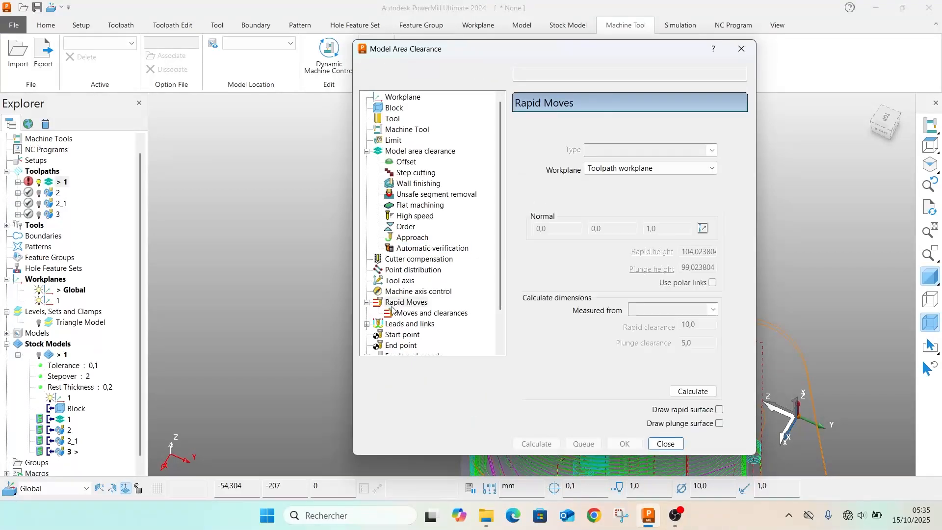
pyautogui.click(400, 314)
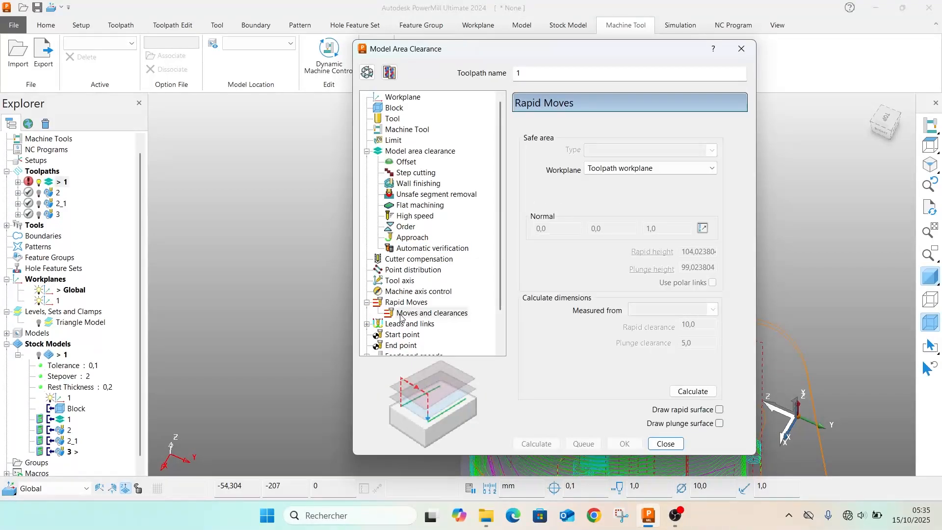
pyautogui.click(368, 73)
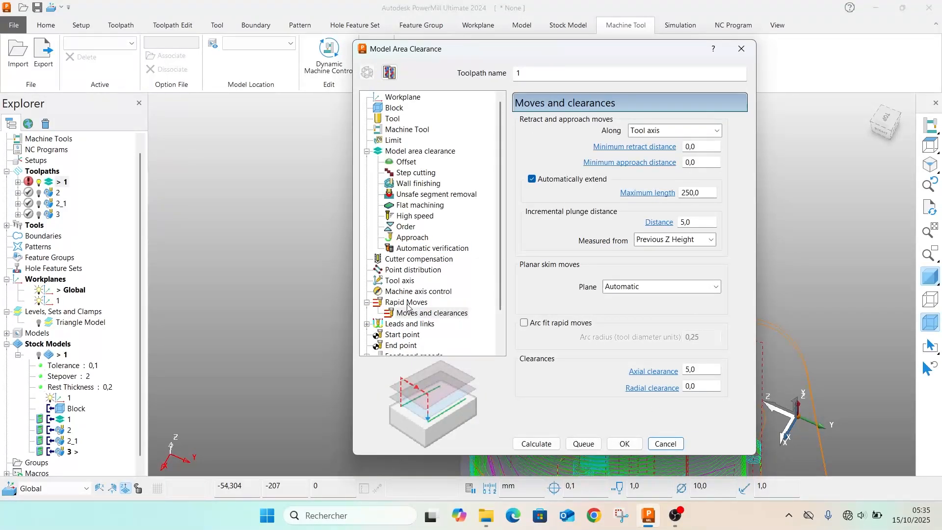
# Set the links of toolpath 1 to Circular arc for the 1st and 2nd choice, with Safe as the default
pyautogui.scroll(-2, 407, 307)
pyautogui.click(367, 281)
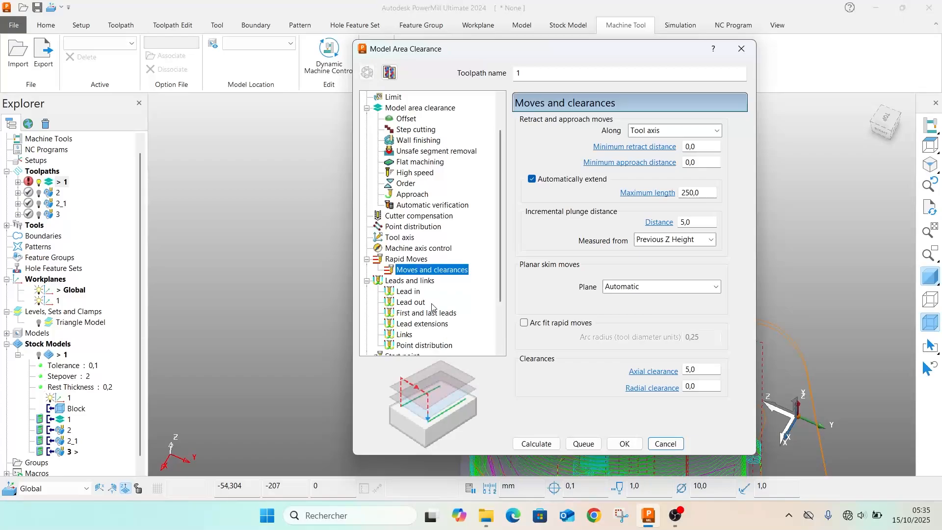
pyautogui.click(404, 335)
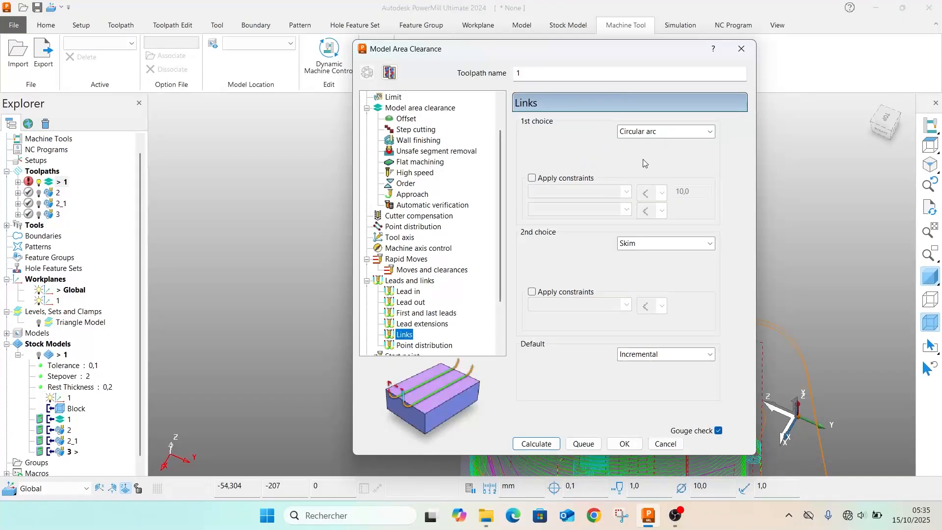
pyautogui.click(638, 131)
pyautogui.click(643, 189)
pyautogui.click(637, 245)
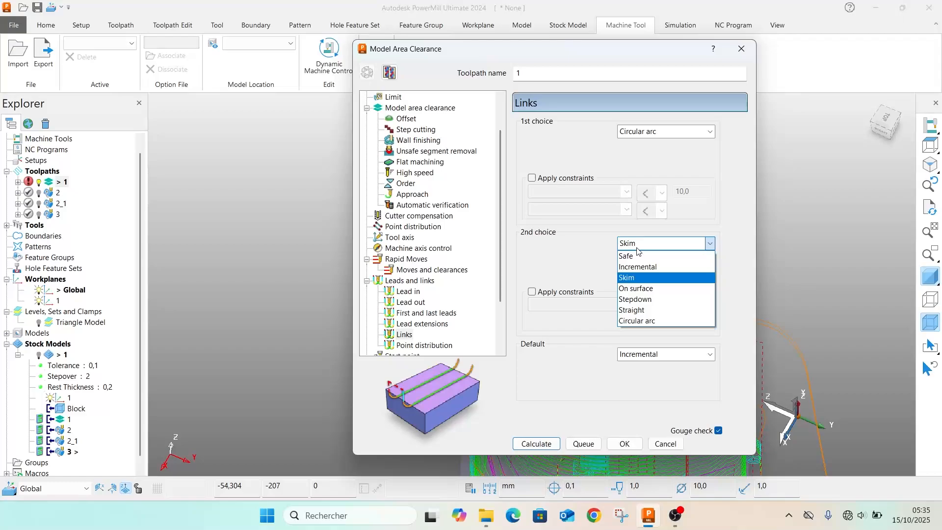
pyautogui.click(642, 320)
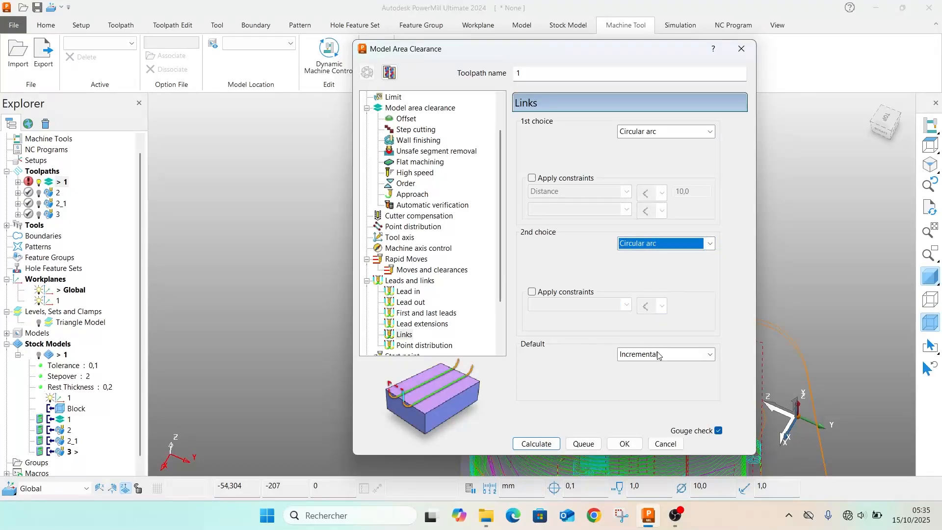
pyautogui.click(657, 355)
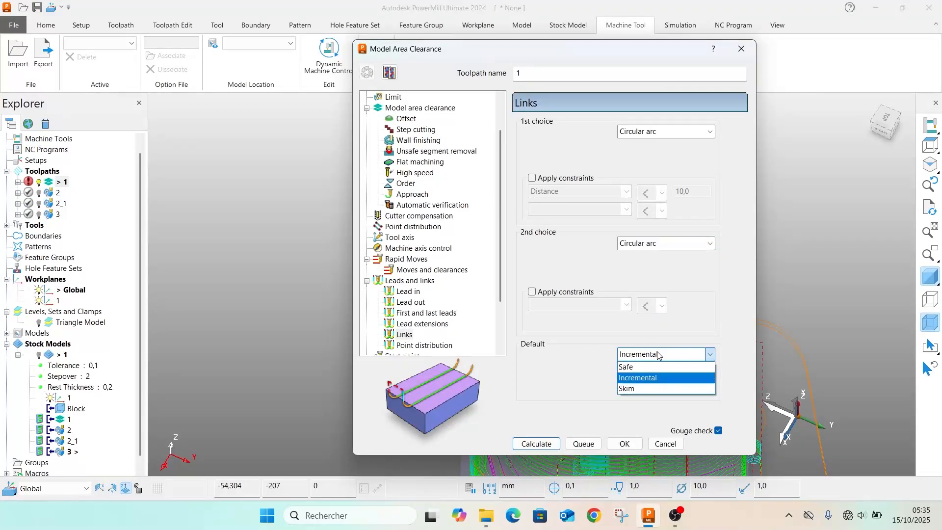
pyautogui.click(626, 367)
# Recalculate toolpath 1, examine its link moves around the block and close its settings
pyautogui.click(543, 445)
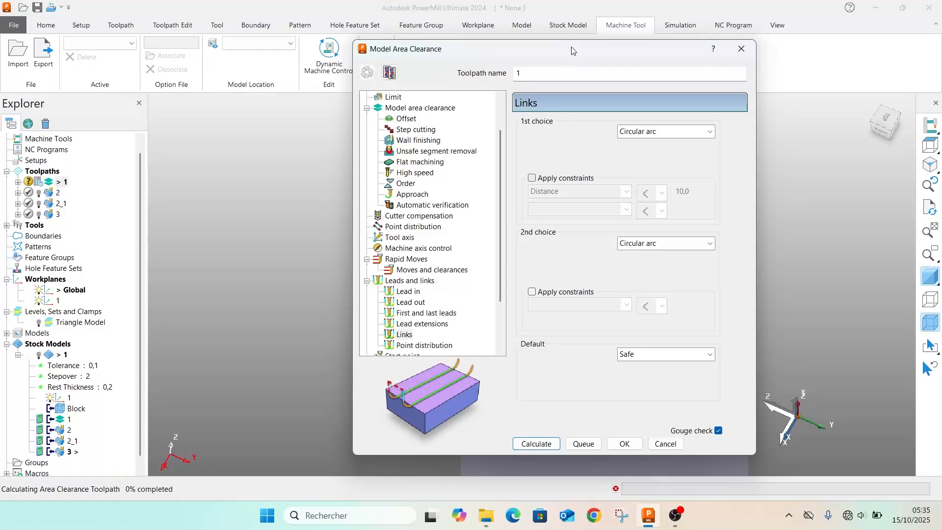
pyautogui.moveTo(564, 49); pyautogui.dragTo(181, 10)
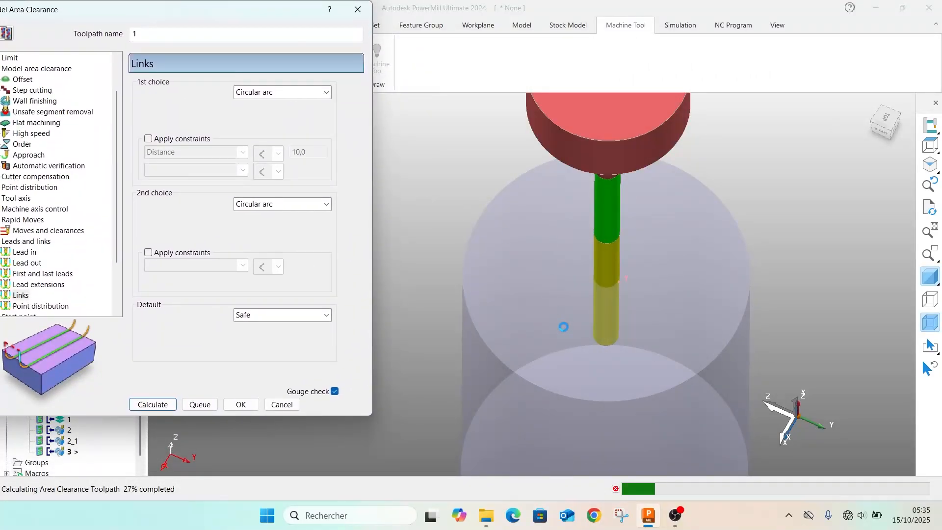
pyautogui.scroll(-1, 563, 326)
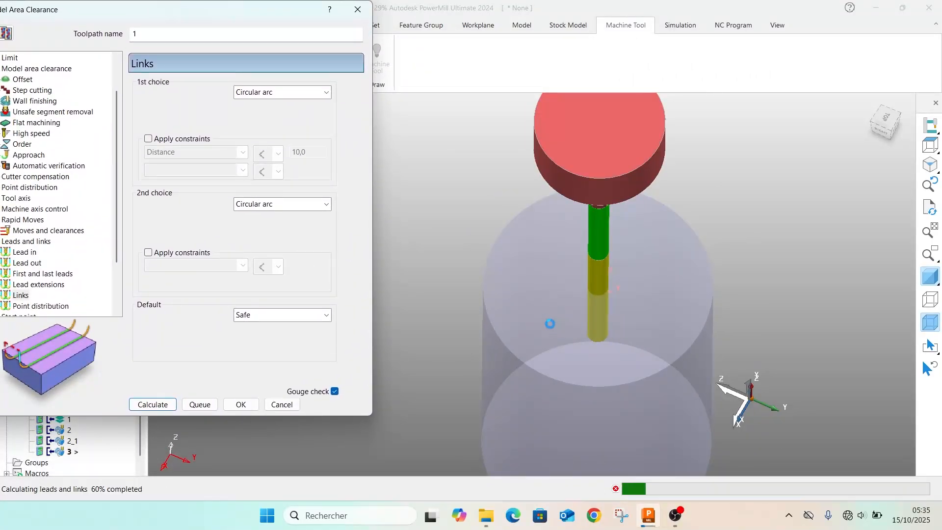
pyautogui.scroll(-3, 563, 343)
pyautogui.click(728, 314)
pyautogui.moveTo(582, 370); pyautogui.dragTo(493, 129, button='middle')
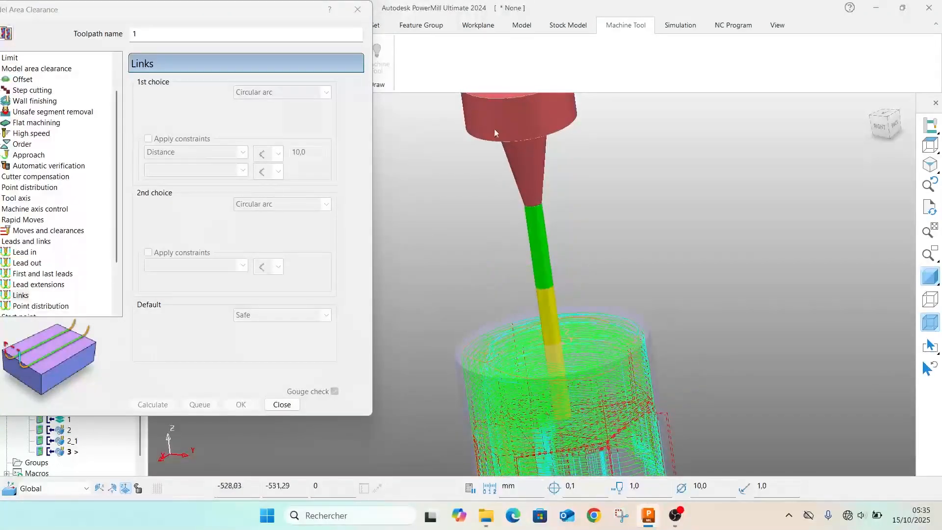
pyautogui.click(357, 10)
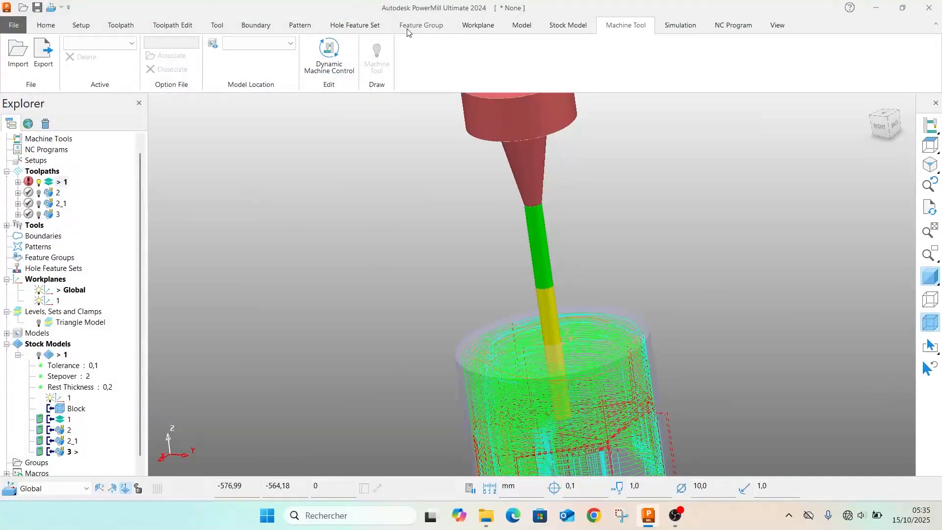
pyautogui.click(566, 26)
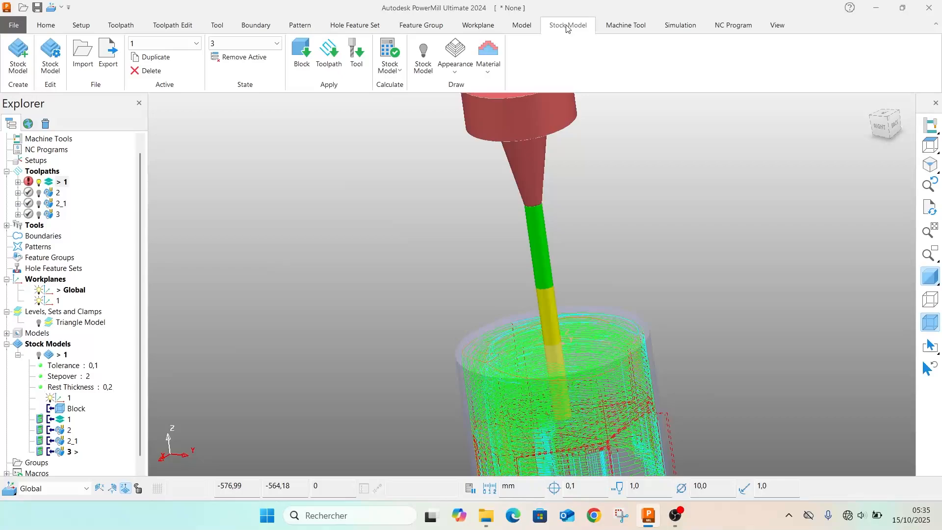
pyautogui.click(519, 25)
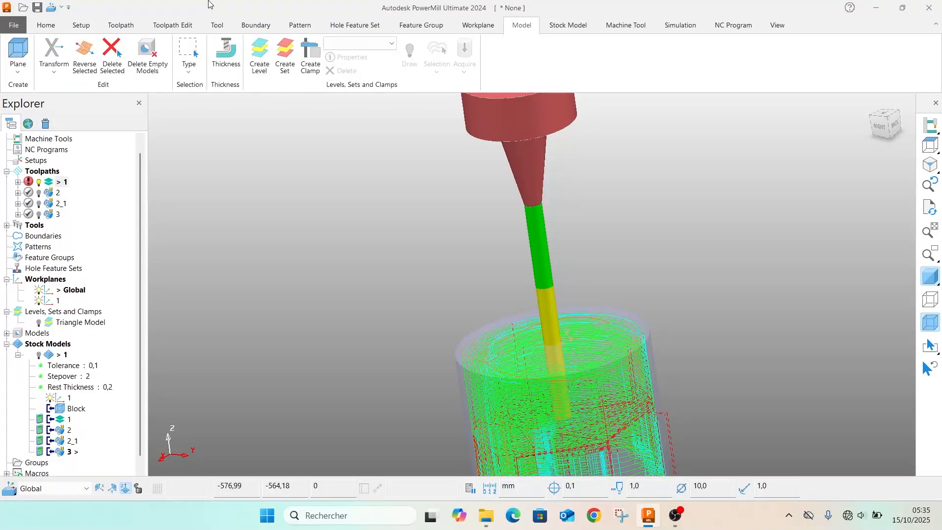
pyautogui.click(121, 25)
pyautogui.click(186, 22)
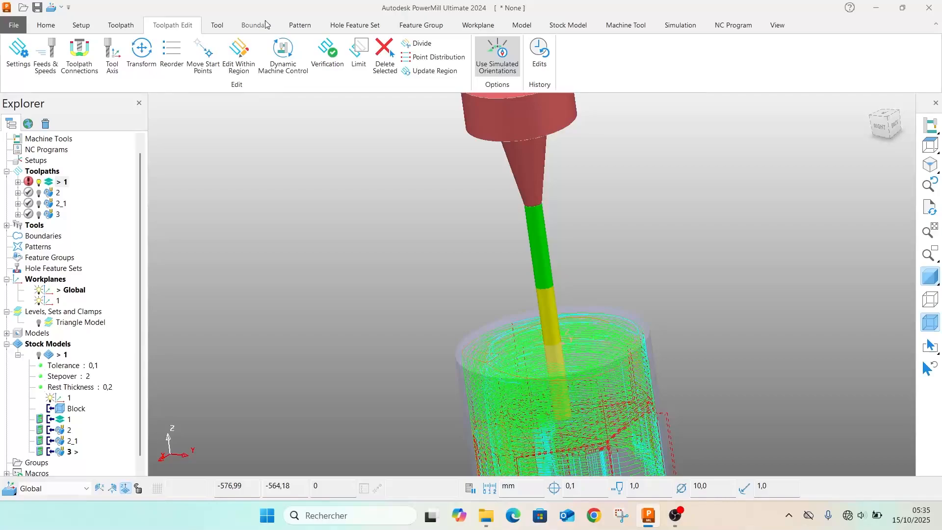
pyautogui.click(219, 25)
pyautogui.click(243, 27)
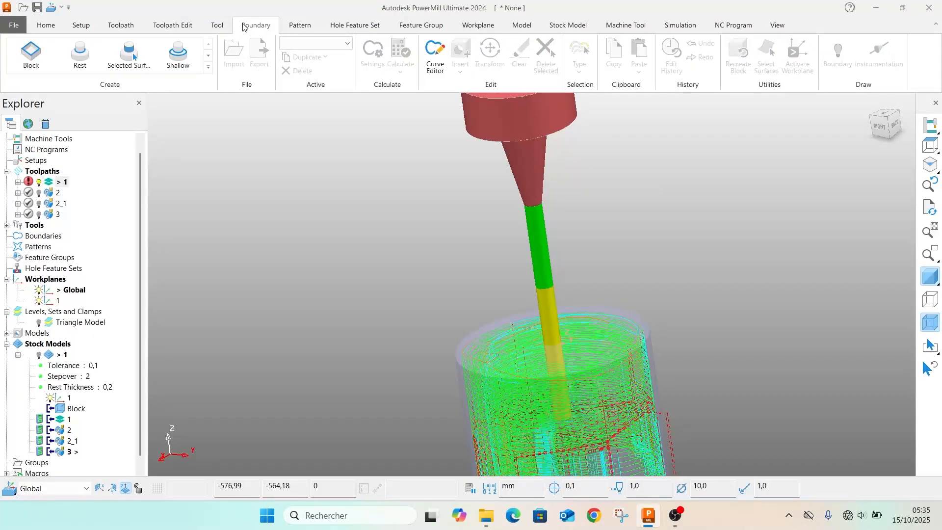
# Show the rapid and plunge surfaces of toolpath 1, compare them with the block and hide them again
pyautogui.click(120, 25)
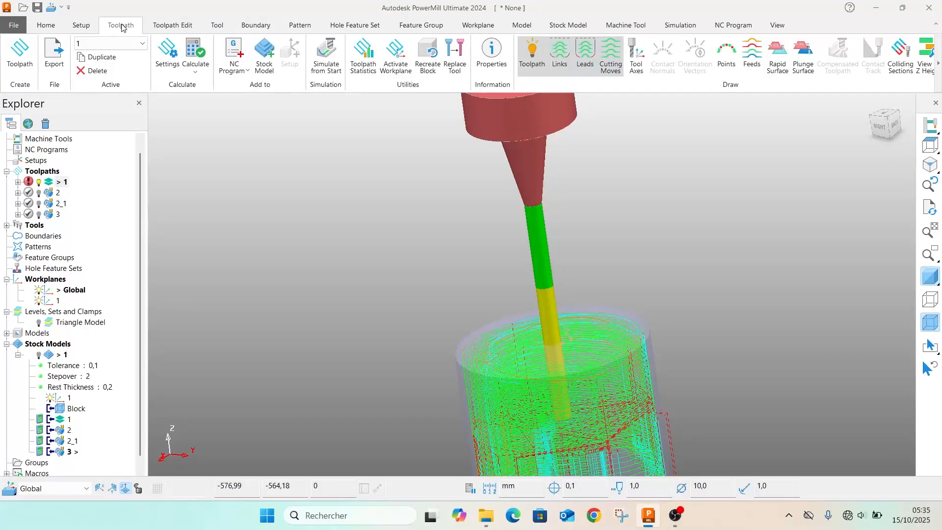
pyautogui.click(779, 54)
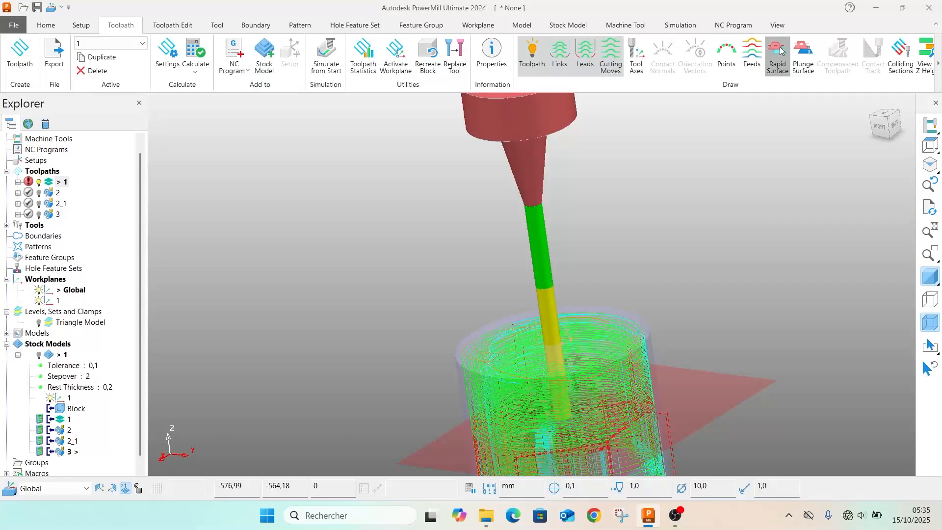
pyautogui.click(803, 53)
pyautogui.scroll(3, 616, 396)
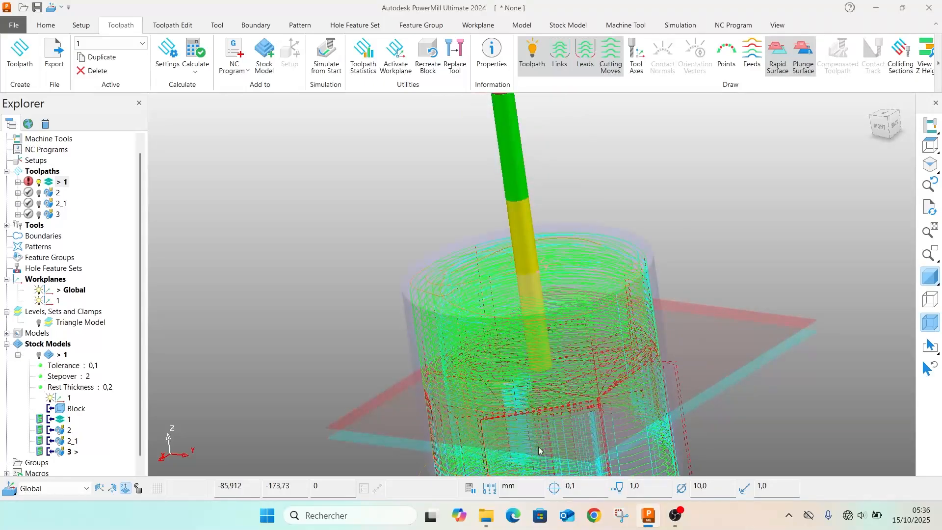
pyautogui.scroll(-4, 580, 395)
pyautogui.scroll(4, 574, 378)
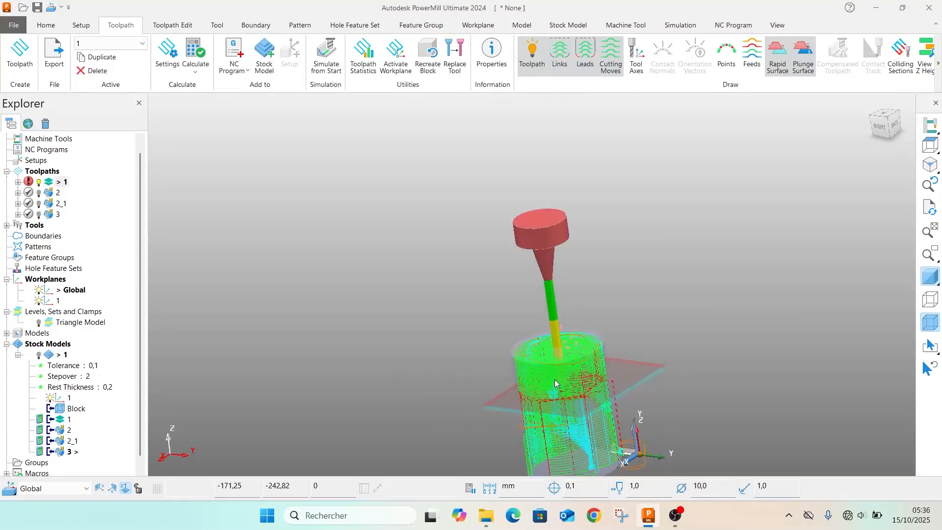
pyautogui.click(777, 53)
pyautogui.click(803, 53)
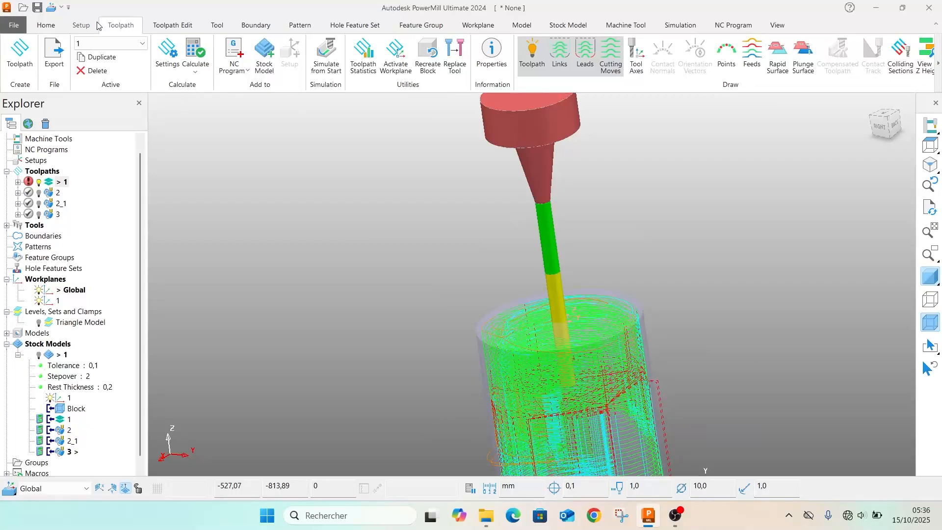
# In the toolpath connections, set the safe area type to Cylinder and calculate its dimensions from Block and Model
pyautogui.click(82, 23)
pyautogui.click(46, 27)
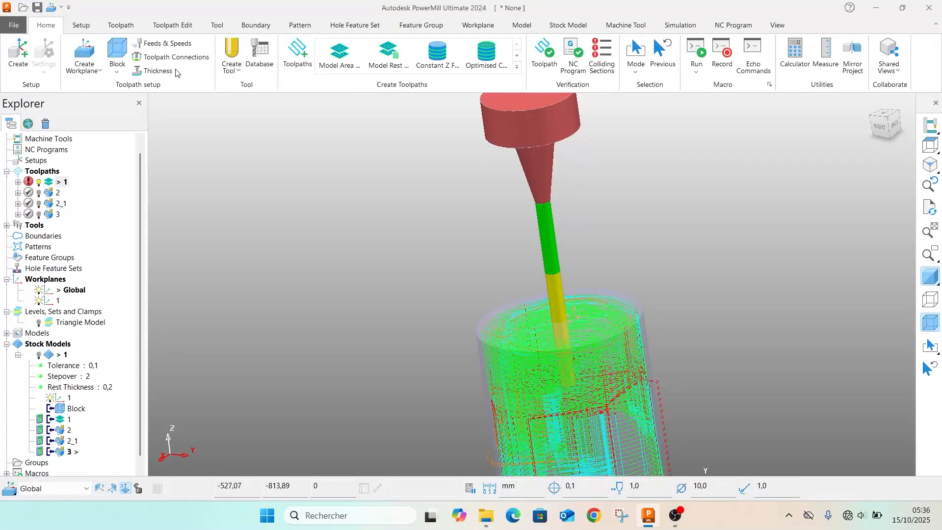
pyautogui.click(161, 57)
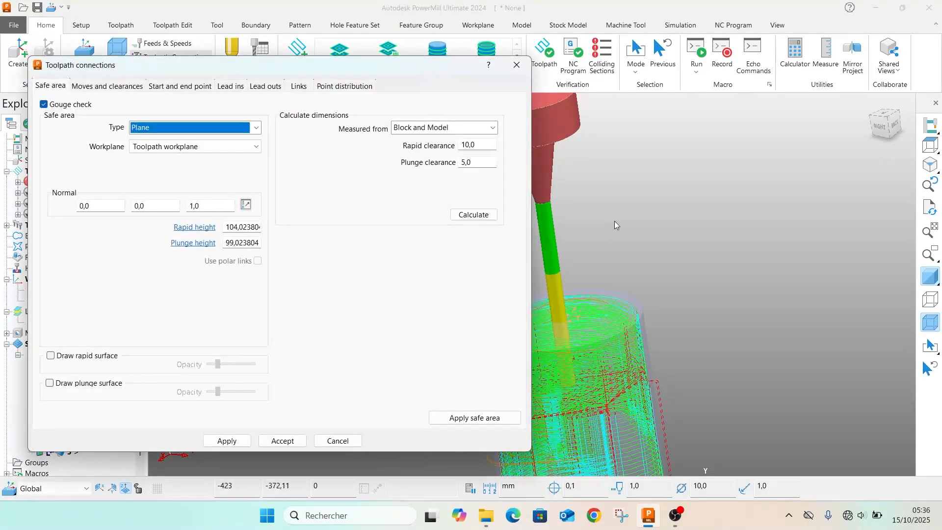
pyautogui.scroll(-3, 611, 219)
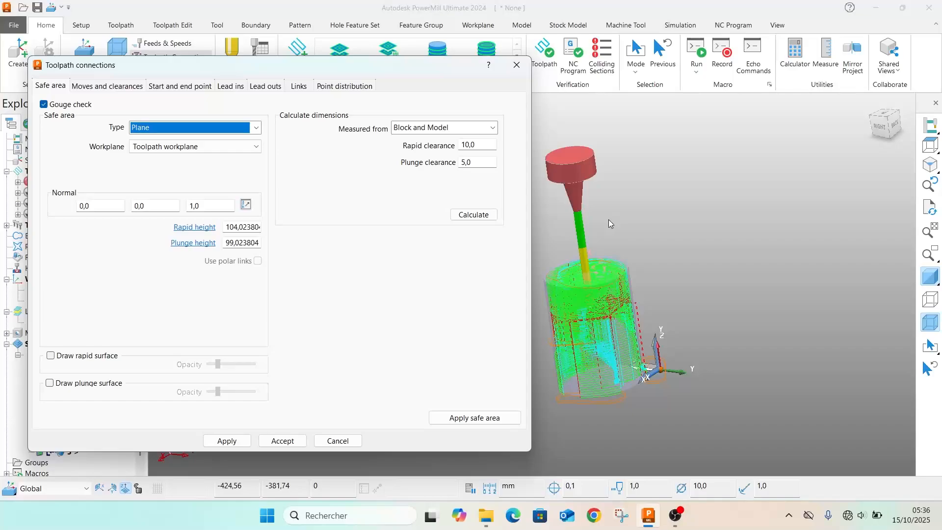
pyautogui.click(256, 127)
pyautogui.click(153, 151)
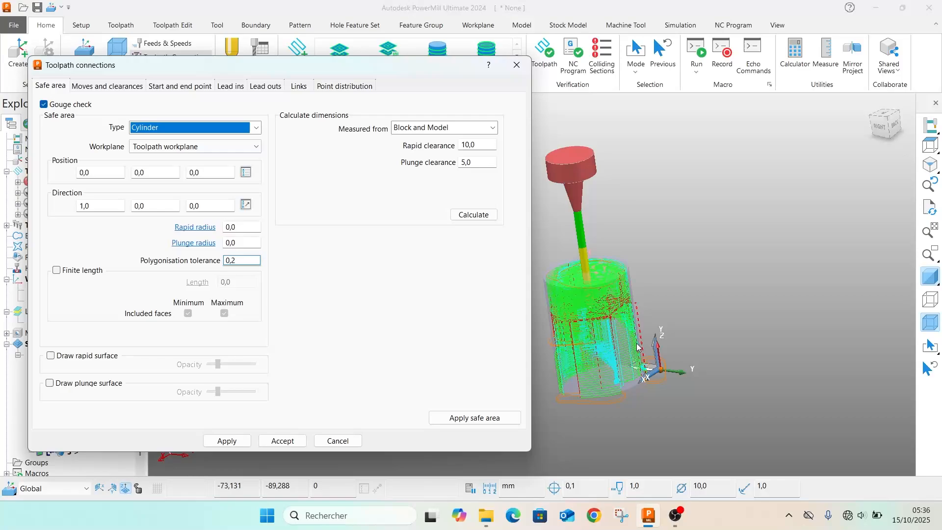
pyautogui.scroll(-2, 631, 353)
pyautogui.scroll(1, 619, 342)
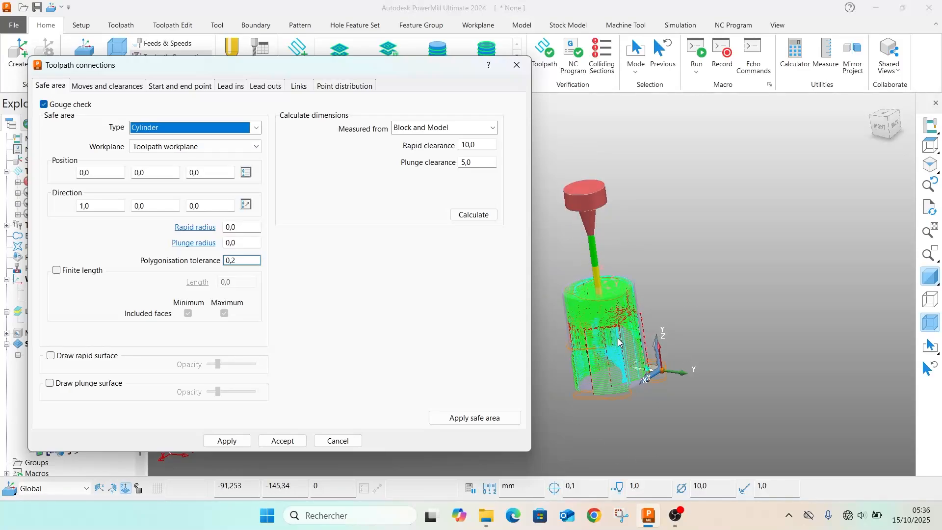
pyautogui.click(467, 216)
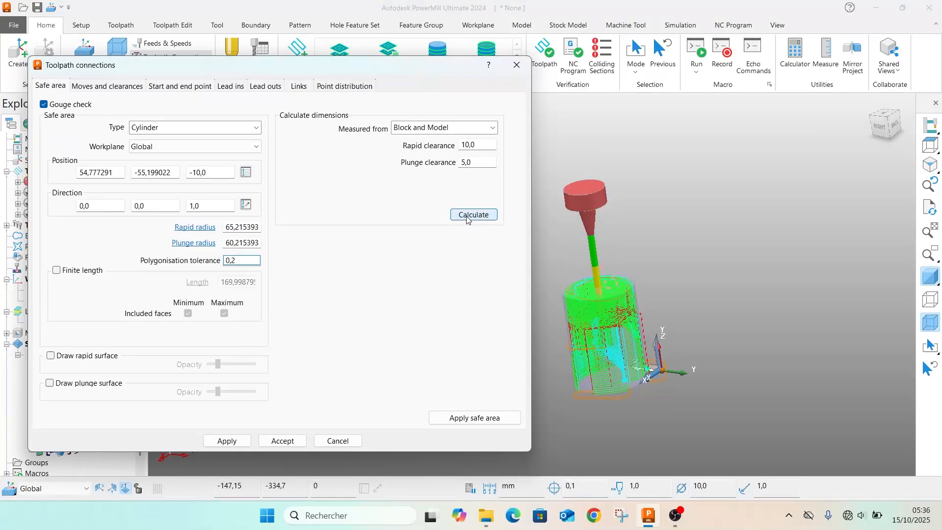
# Display the cylindrical rapid and plunge surfaces and check how they enclose the block
pyautogui.click(121, 25)
pyautogui.click(777, 55)
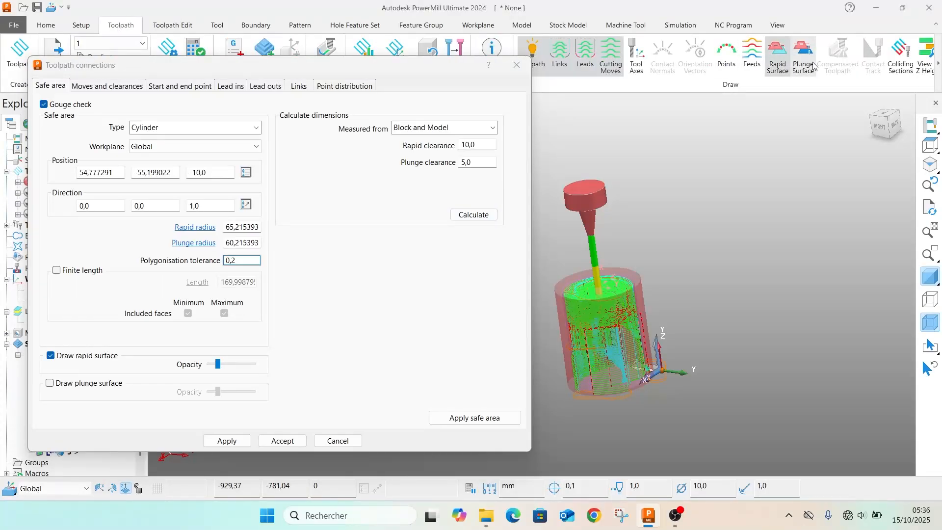
pyautogui.click(803, 55)
pyautogui.scroll(5, 603, 288)
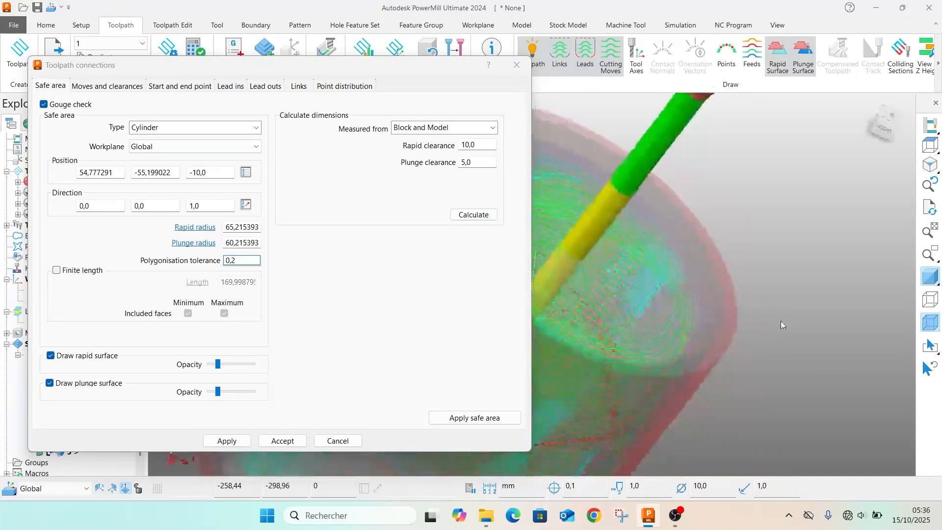
pyautogui.moveTo(781, 321); pyautogui.dragTo(599, 246, button='middle')
# Apply the cylindrical safe area to toolpath 1, accept the connection settings and check the new link moves
pyautogui.click(224, 441)
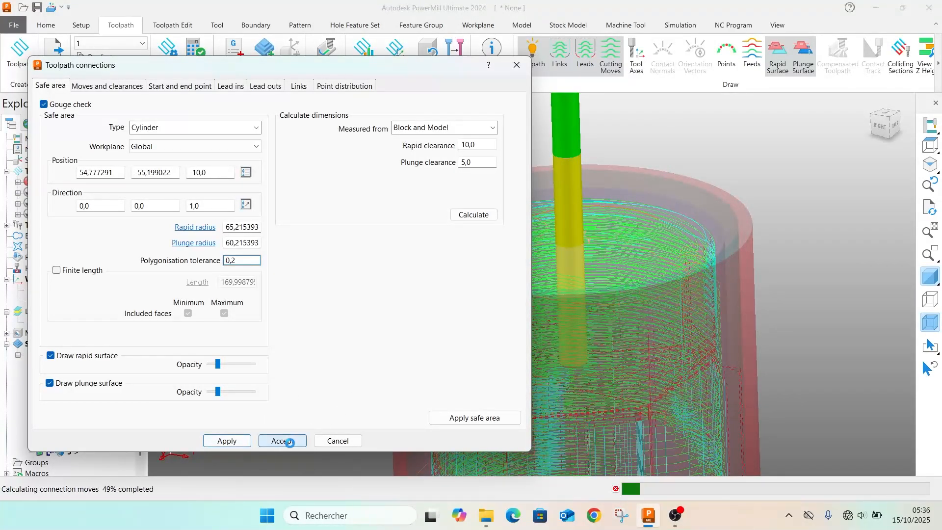
pyautogui.click(289, 443)
pyautogui.scroll(-1, 483, 277)
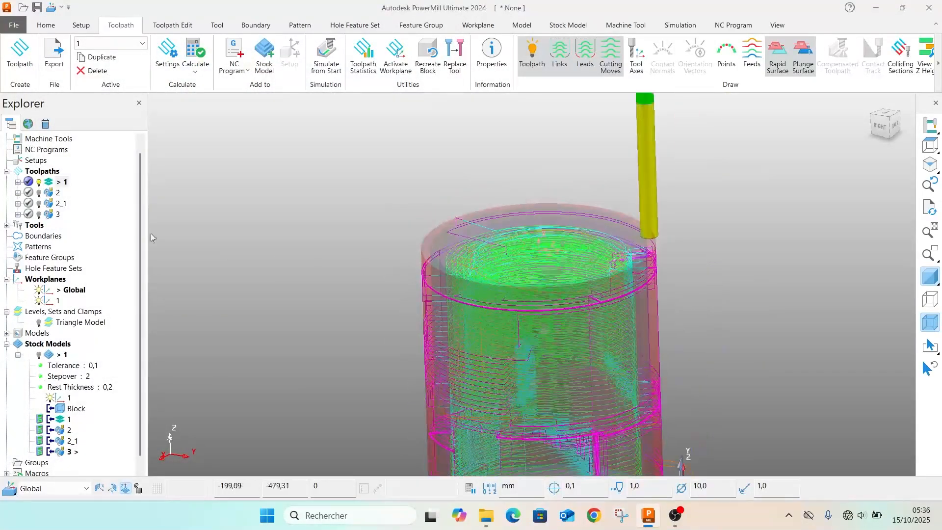
pyautogui.scroll(-2, 566, 248)
pyautogui.rightClick(55, 182)
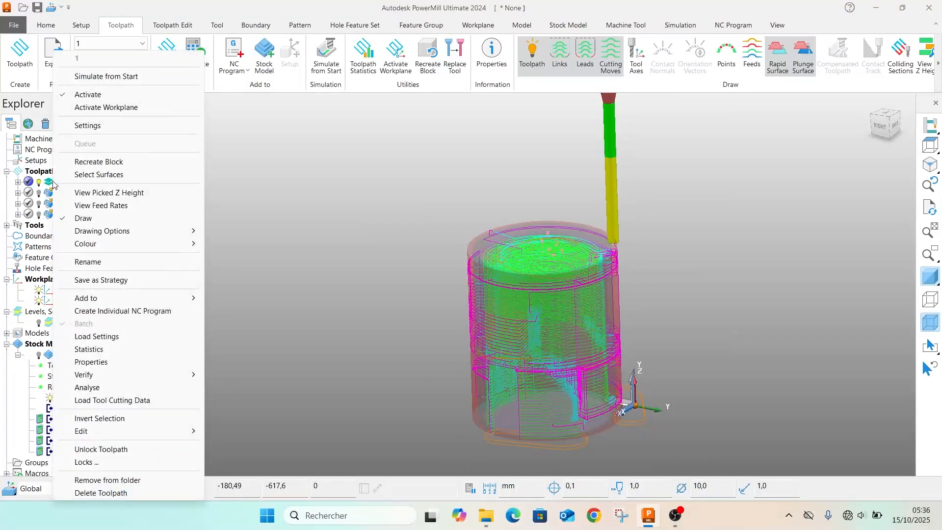
pyautogui.click(91, 126)
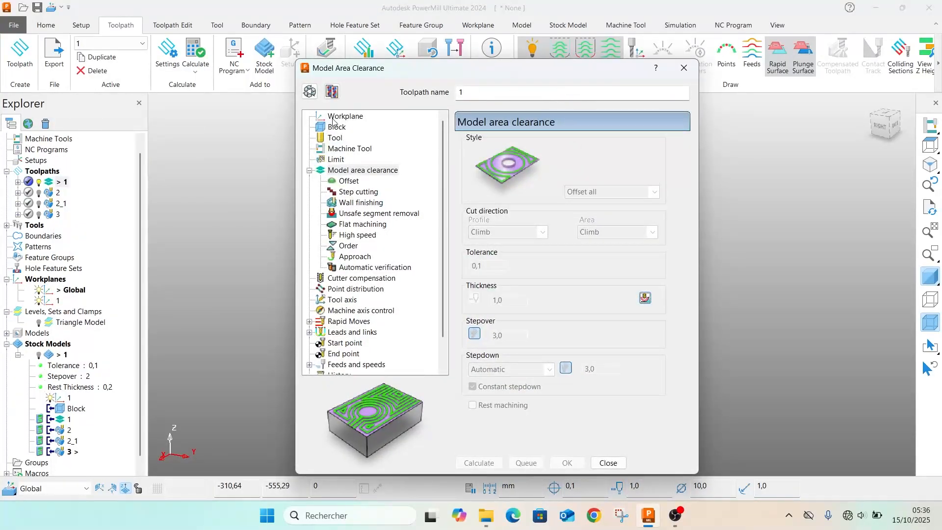
pyautogui.click(310, 91)
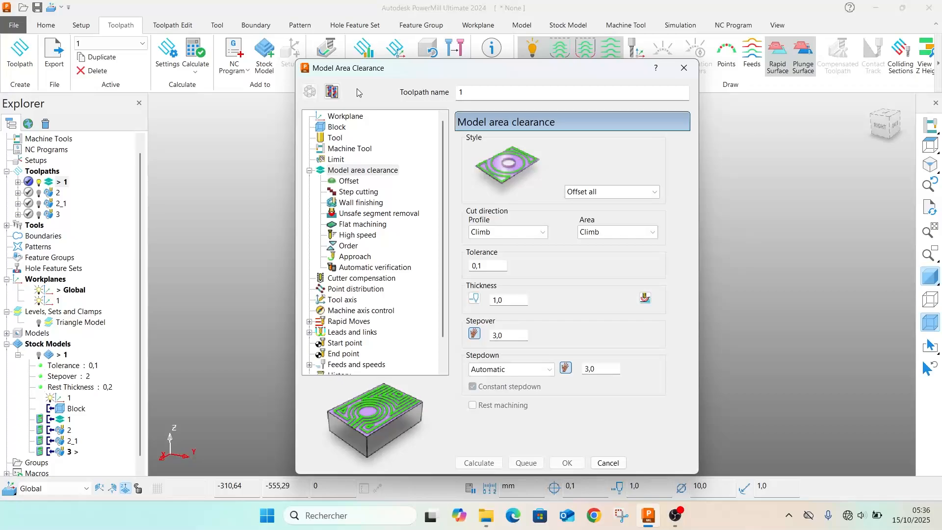
pyautogui.moveTo(539, 65); pyautogui.dragTo(180, 54)
pyautogui.scroll(3, 537, 259)
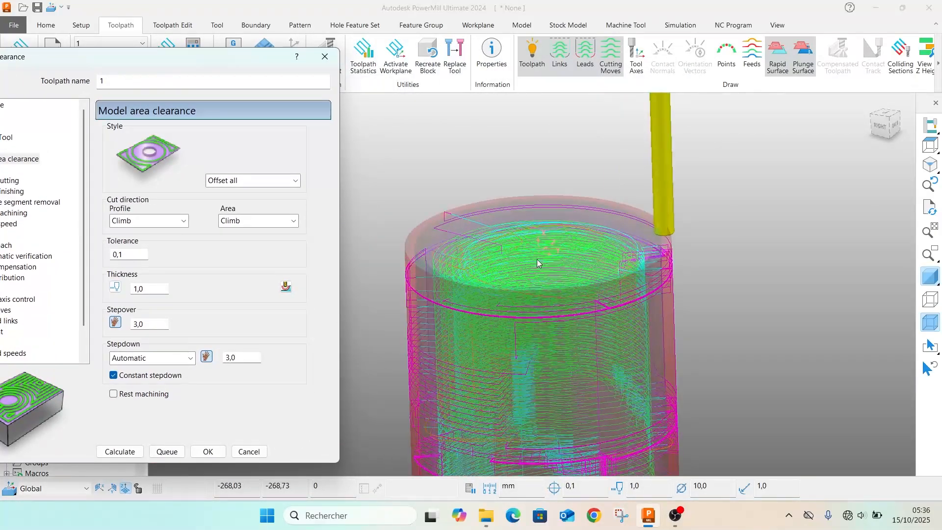
pyautogui.moveTo(536, 259); pyautogui.dragTo(542, 309, button='middle')
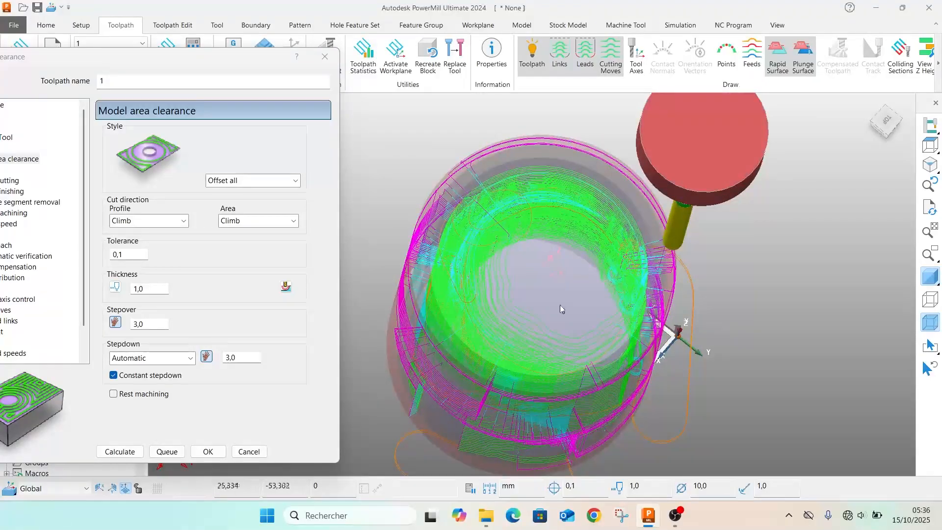
pyautogui.click(324, 56)
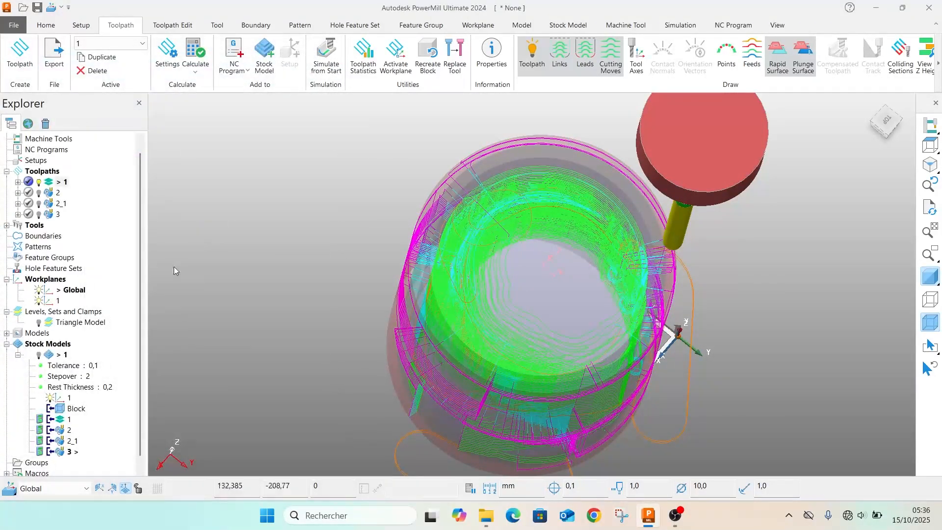
# Recalculate stock model 1 with all the toolpaths applied to it
pyautogui.scroll(3, 638, 358)
pyautogui.scroll(-6, 467, 298)
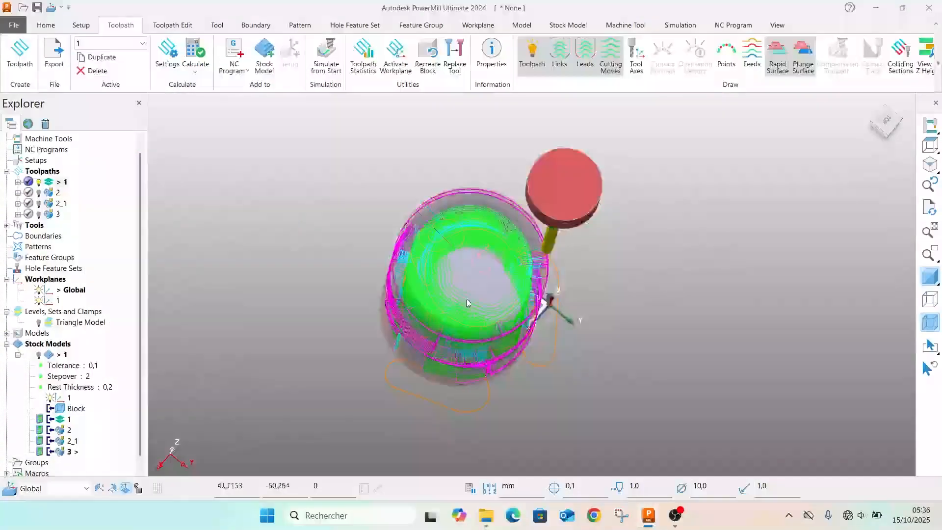
pyautogui.rightClick(62, 354)
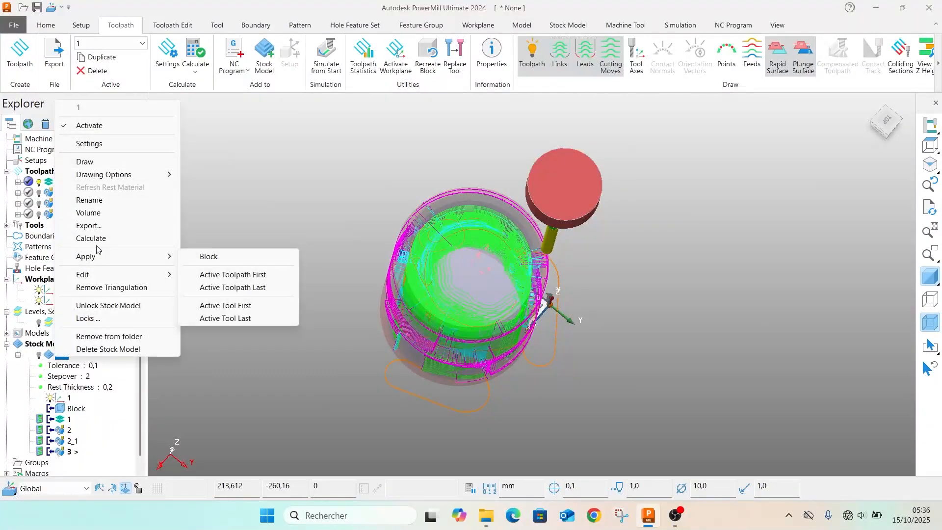
pyautogui.click(93, 238)
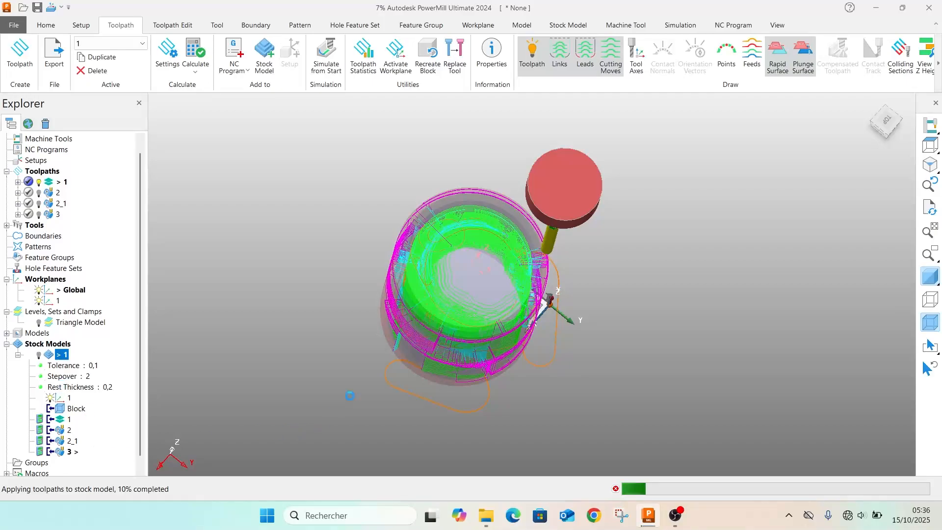
pyautogui.scroll(-1, 377, 332)
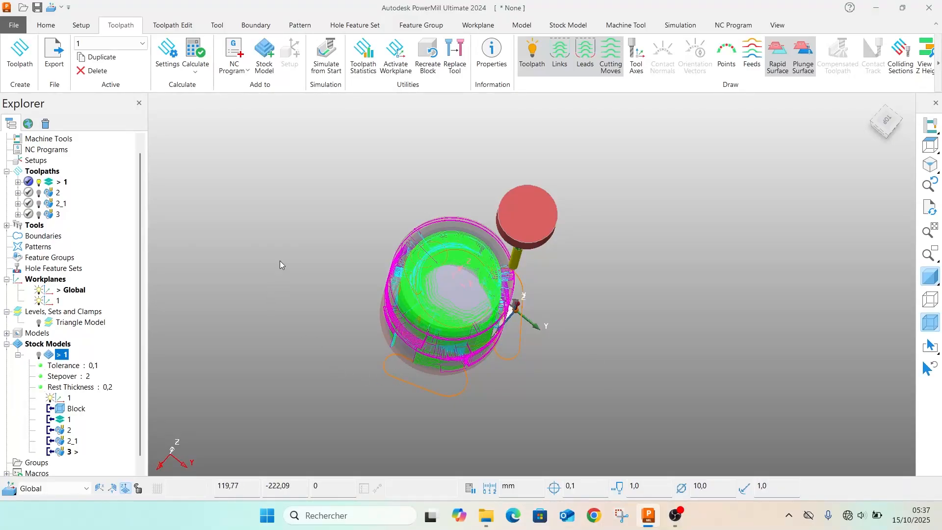
# Hide toolpath 1 together with its rapid and plunge surfaces
pyautogui.click(39, 182)
pyautogui.scroll(-1, 74, 246)
pyautogui.moveTo(378, 275)
pyautogui.mouseDown(button='middle')
pyautogui.moveTo(363, 293)
pyautogui.moveTo(373, 275)
pyautogui.mouseUp(button='middle')
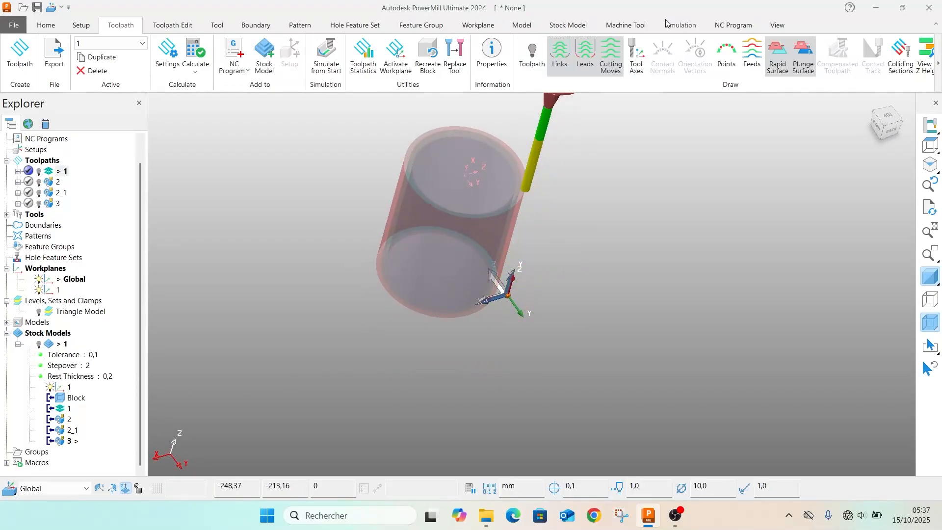
pyautogui.click(777, 54)
pyautogui.click(803, 54)
# Inspect the recalculated stock model 1, hide it again and show the Triangle Model level instead
pyautogui.click(51, 25)
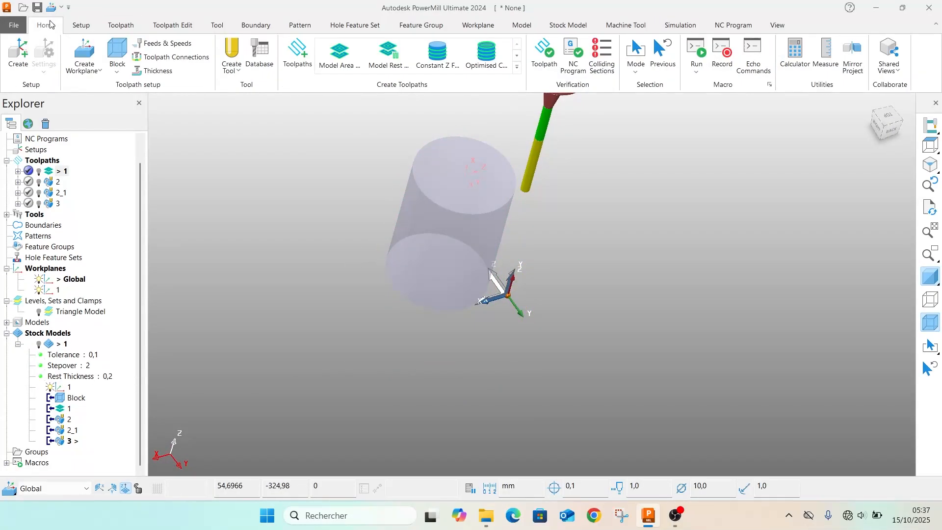
pyautogui.click(40, 345)
pyautogui.scroll(4, 441, 246)
pyautogui.moveTo(544, 284); pyautogui.dragTo(370, 242, button='middle')
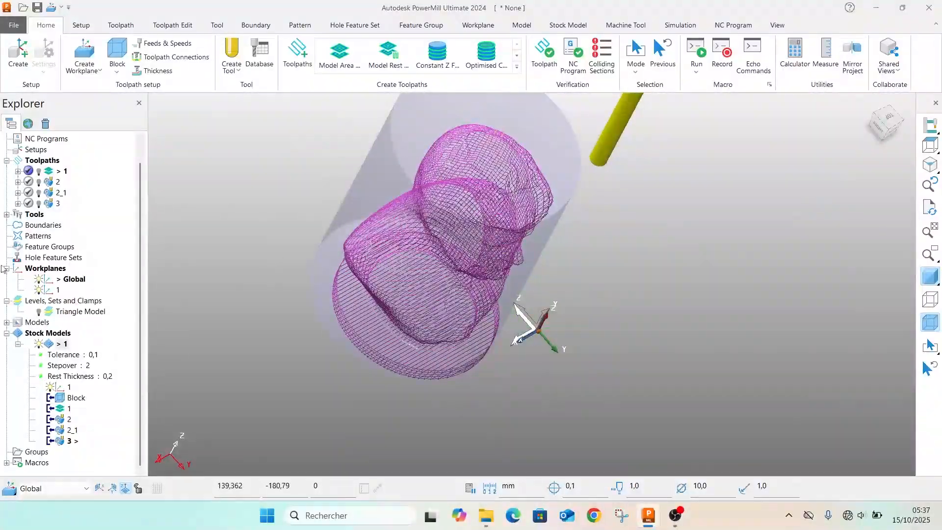
pyautogui.click(39, 344)
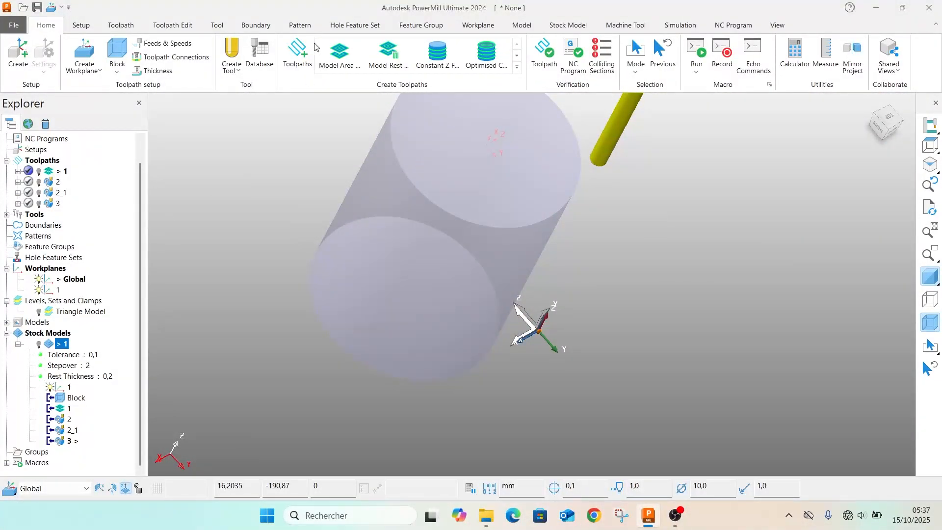
pyautogui.click(40, 312)
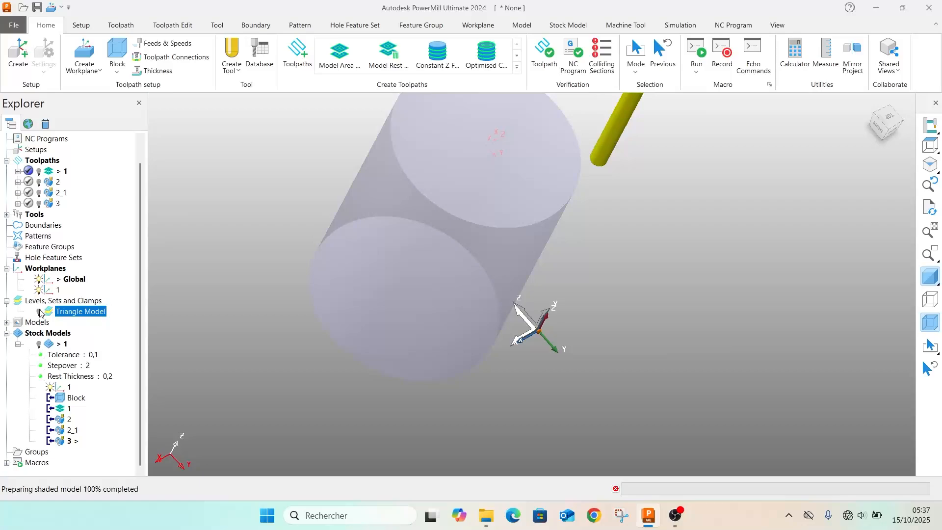
pyautogui.moveTo(439, 249); pyautogui.dragTo(310, 153, button='middle')
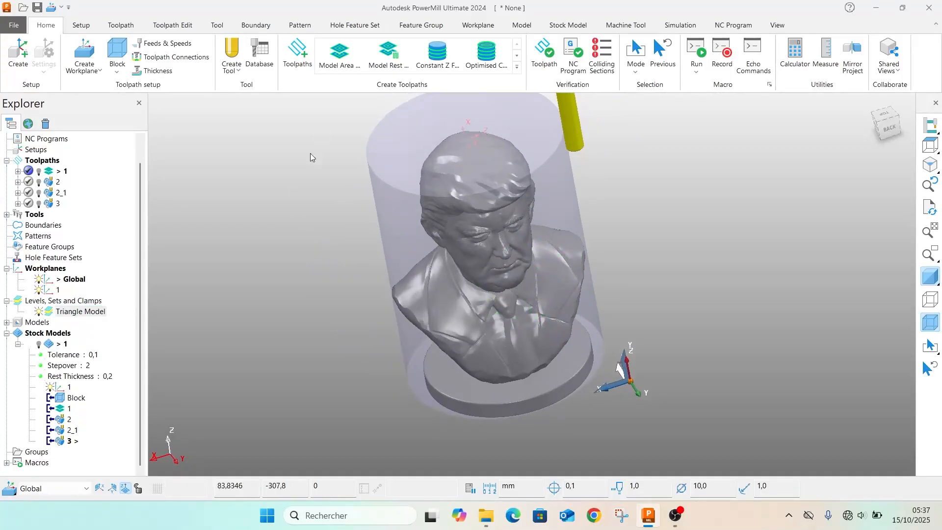
# Import the machine tool file moriseiki_NMV5000.mtd from the desktop folder Mori NMV 5000 and view the whole machine around the part
pyautogui.click(628, 24)
pyautogui.click(18, 54)
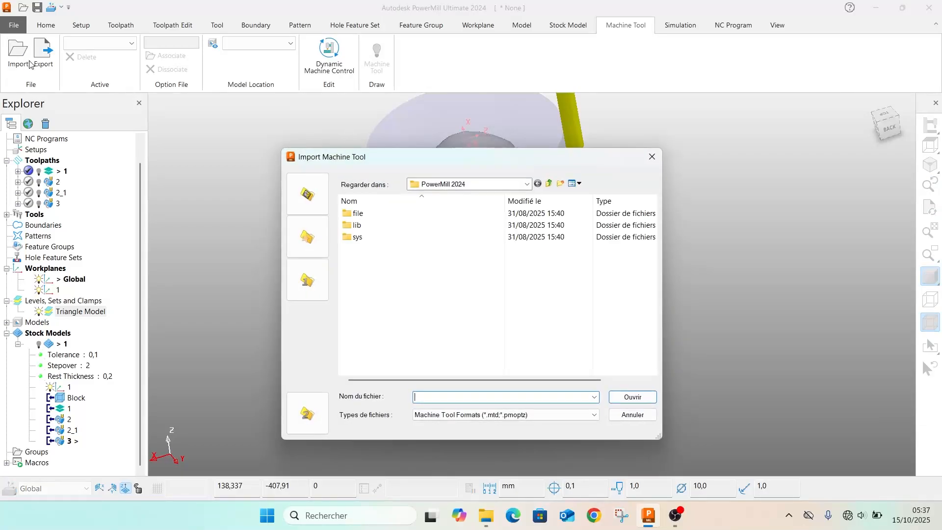
pyautogui.click(488, 184)
pyautogui.click(430, 221)
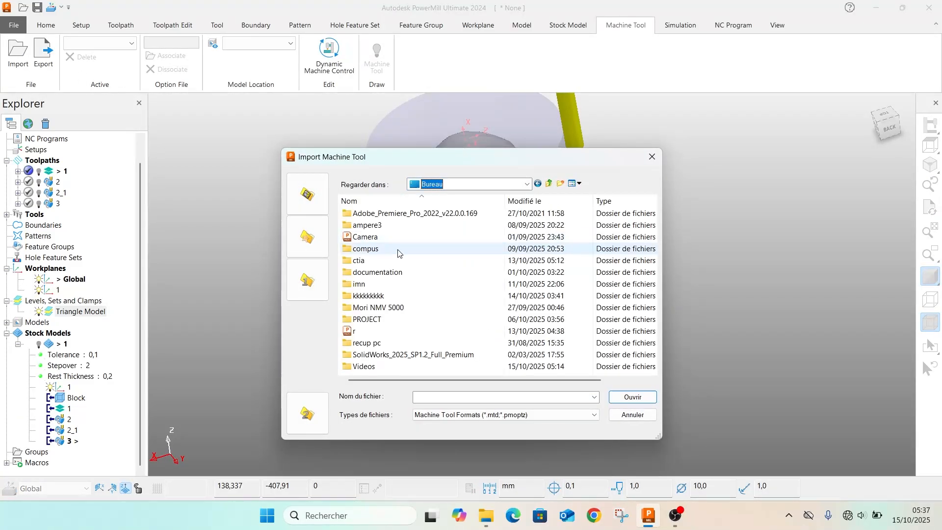
pyautogui.click(378, 309)
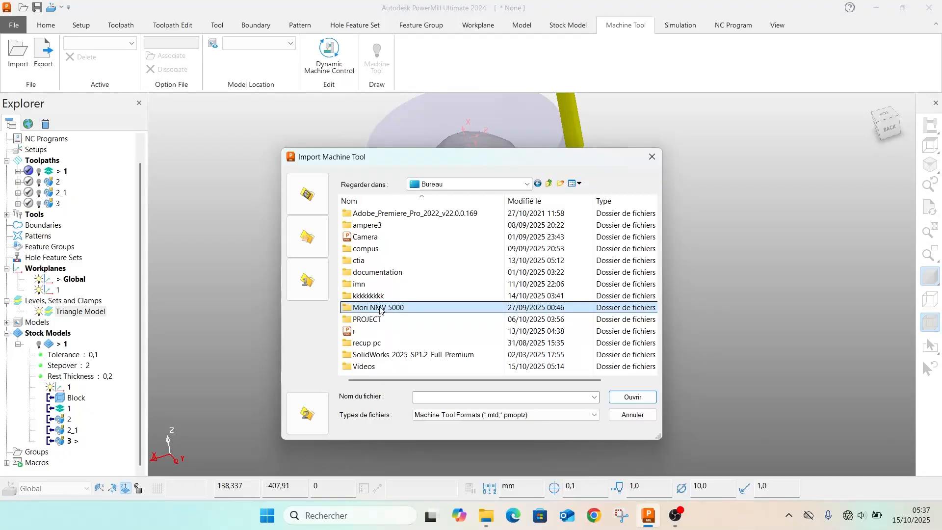
pyautogui.doubleClick(434, 308)
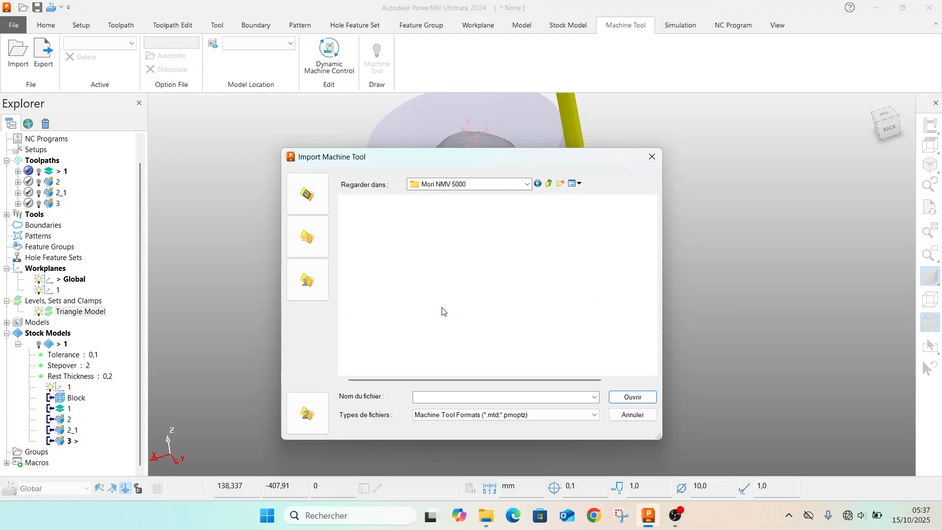
pyautogui.doubleClick(377, 225)
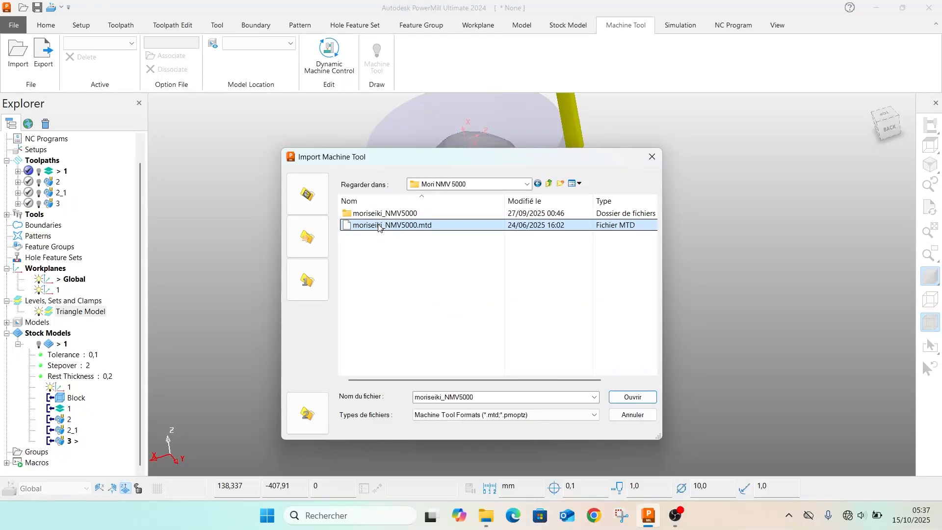
pyautogui.scroll(-4, 507, 254)
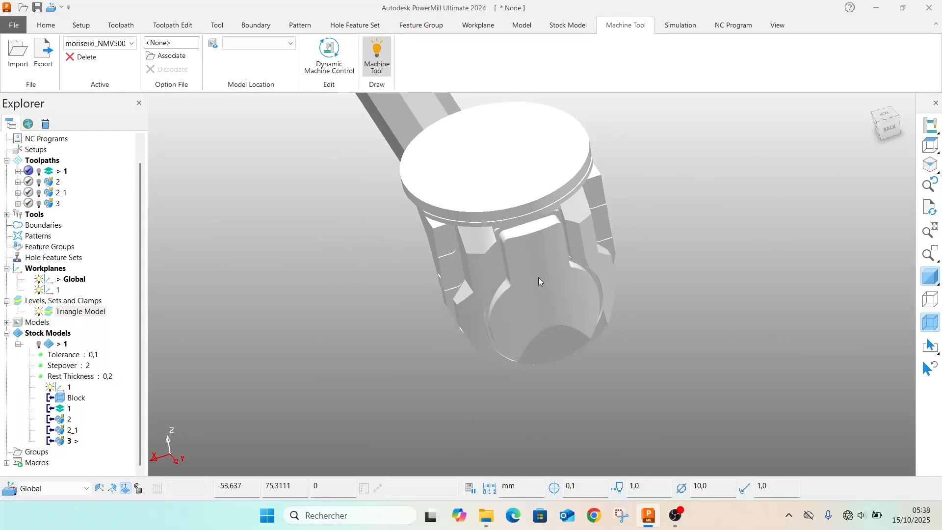
pyautogui.moveTo(538, 278); pyautogui.dragTo(511, 4, button='middle')
pyautogui.moveTo(501, 265); pyautogui.dragTo(441, 157, button='middle')
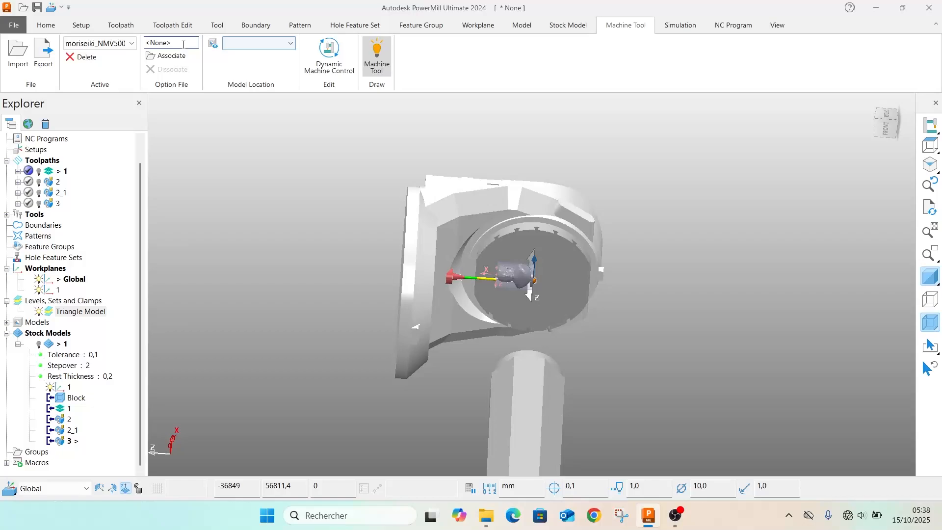
# Look through the available model location workplanes and hide the moriseiki_NMV5000 machine tool
pyautogui.click(289, 43)
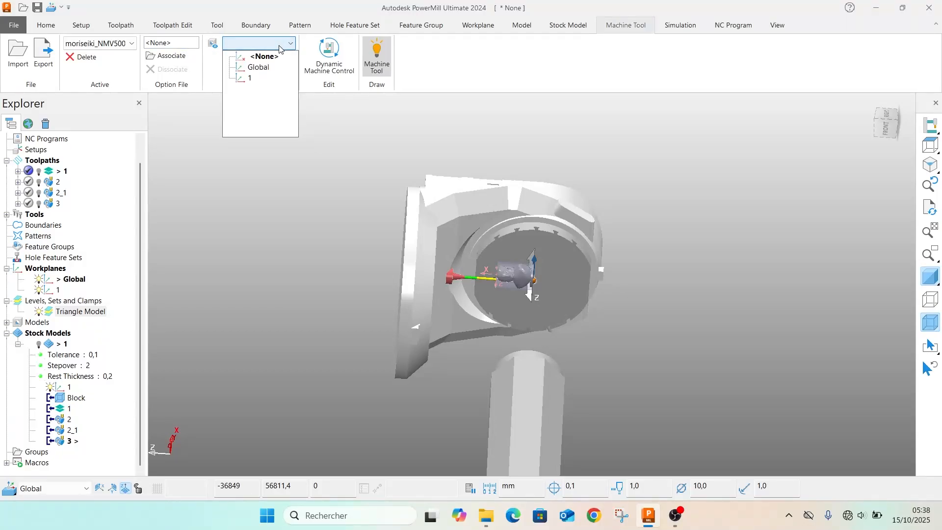
pyautogui.click(622, 243)
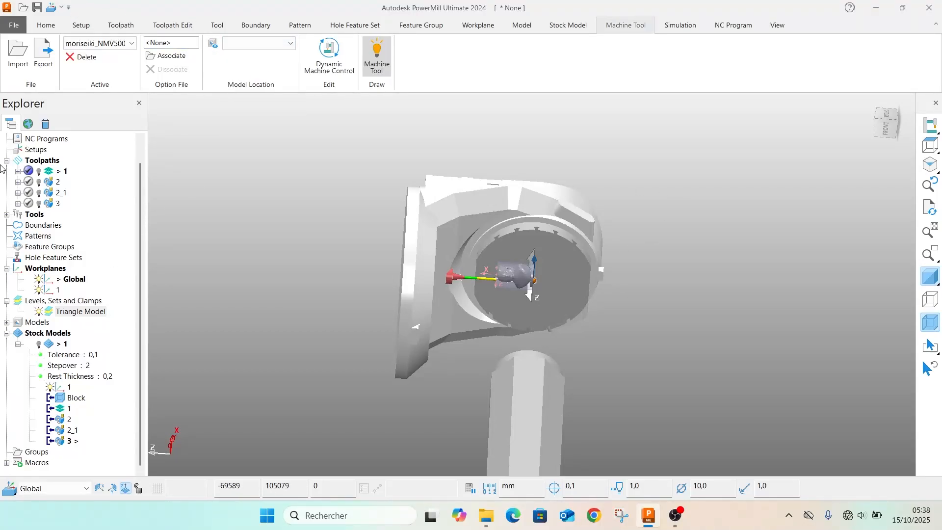
pyautogui.scroll(1, 27, 169)
pyautogui.click(7, 150)
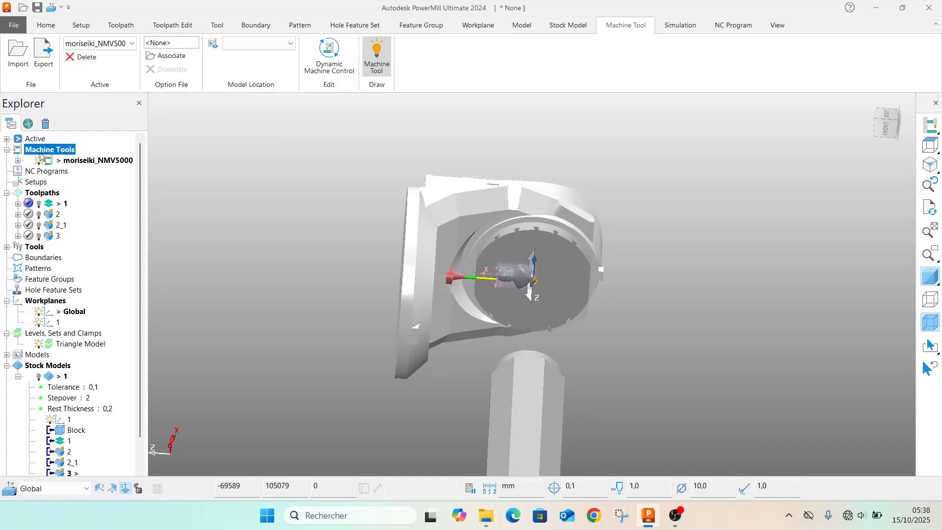
pyautogui.click(38, 161)
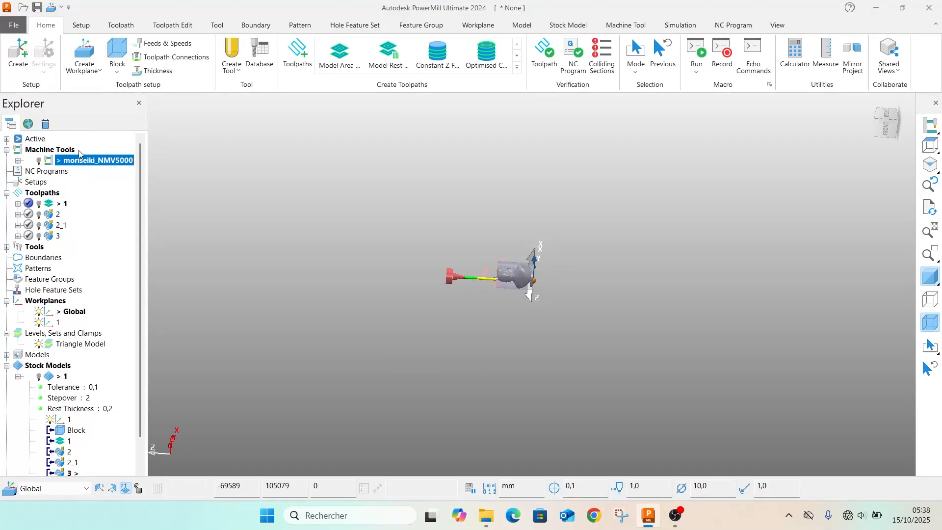
# Create a workplane positioned on the block, at the centre of its bottom face under the bust's base
pyautogui.click(93, 69)
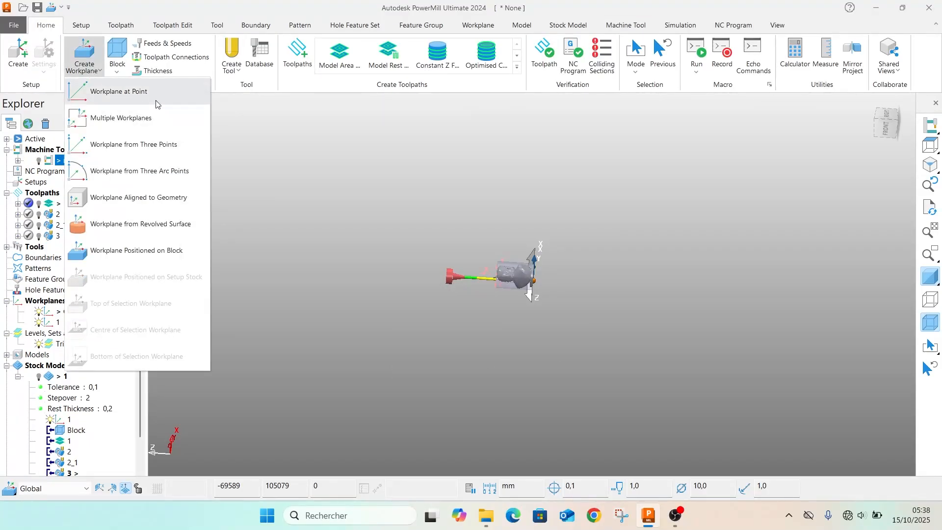
pyautogui.click(96, 259)
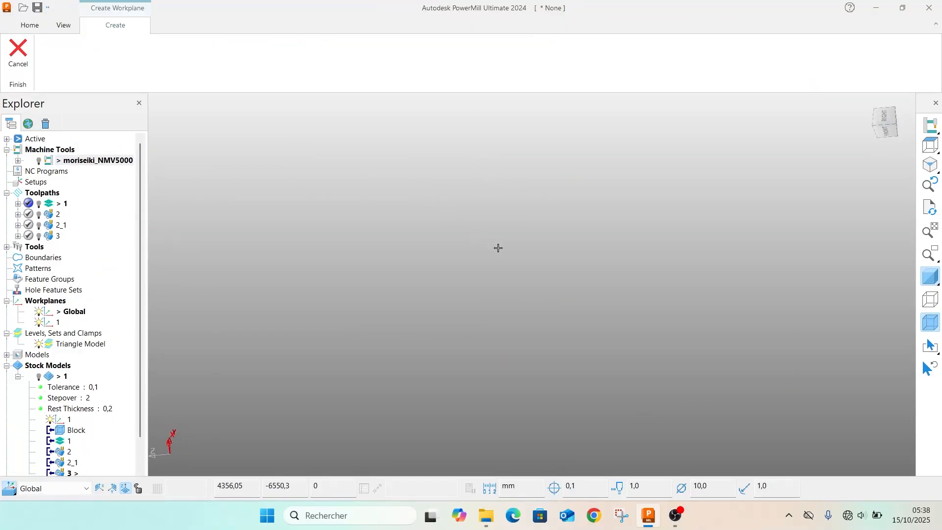
pyautogui.click(893, 124)
pyautogui.moveTo(490, 413); pyautogui.dragTo(512, 239, button='middle')
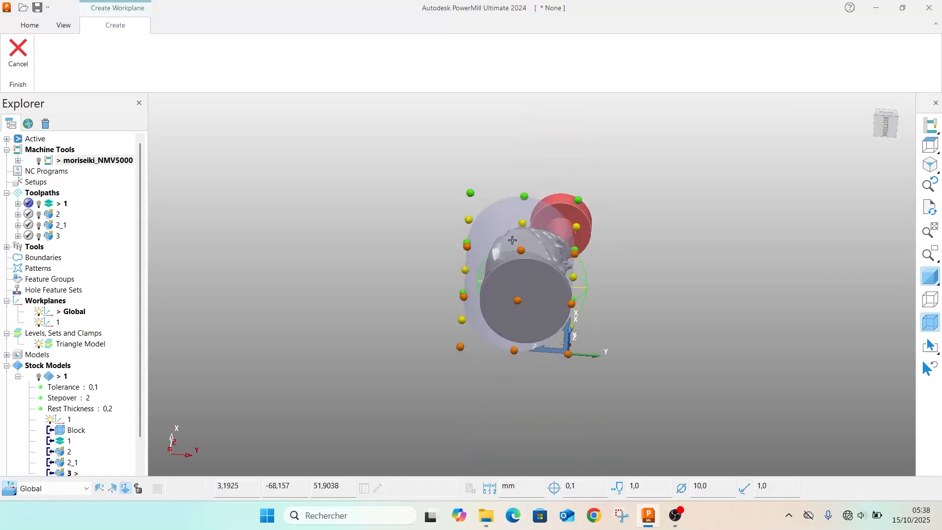
pyautogui.click(521, 294)
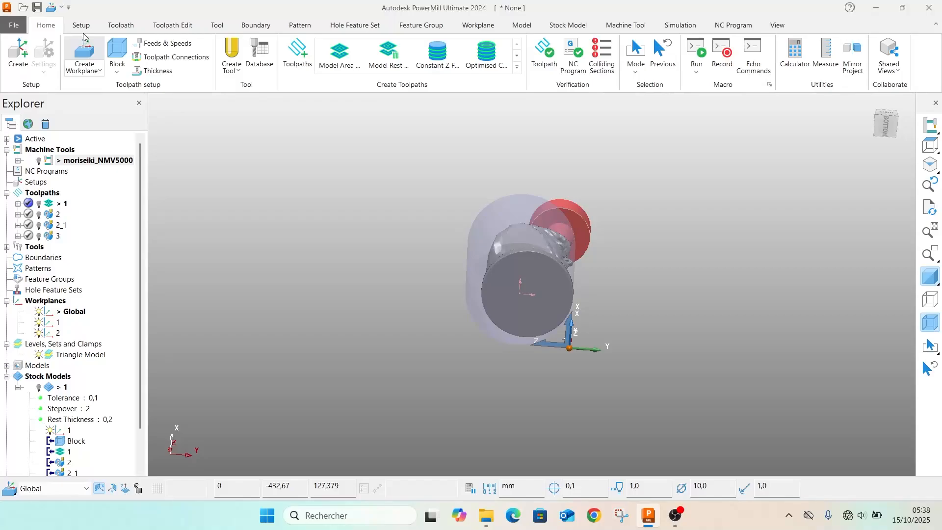
# Set the machine tool's model location to workplane 2 and display the moriseiki_NMV5000 machine again
pyautogui.click(690, 23)
pyautogui.click(715, 27)
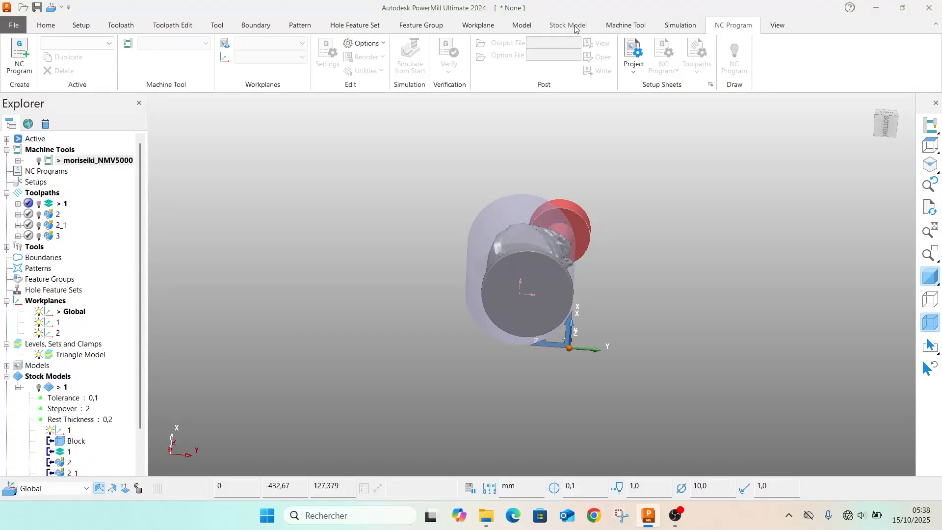
pyautogui.click(626, 25)
pyautogui.click(253, 42)
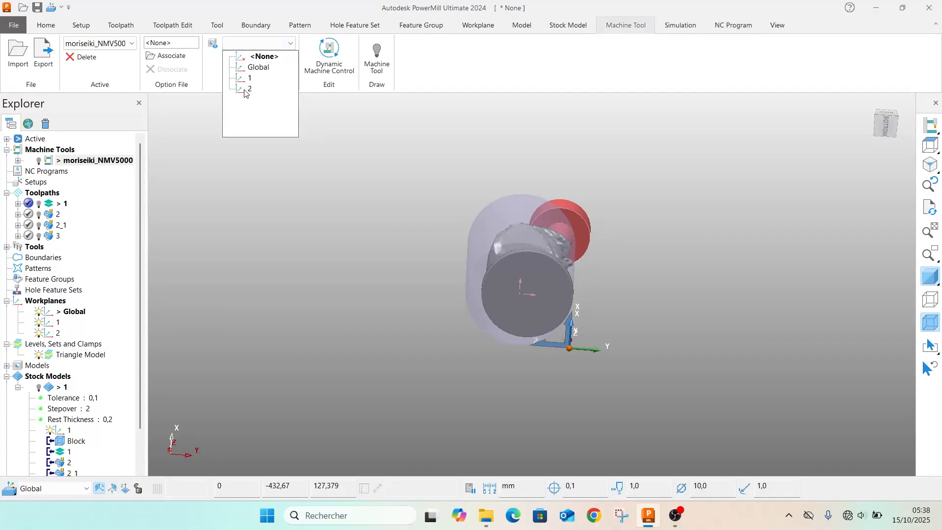
pyautogui.click(246, 88)
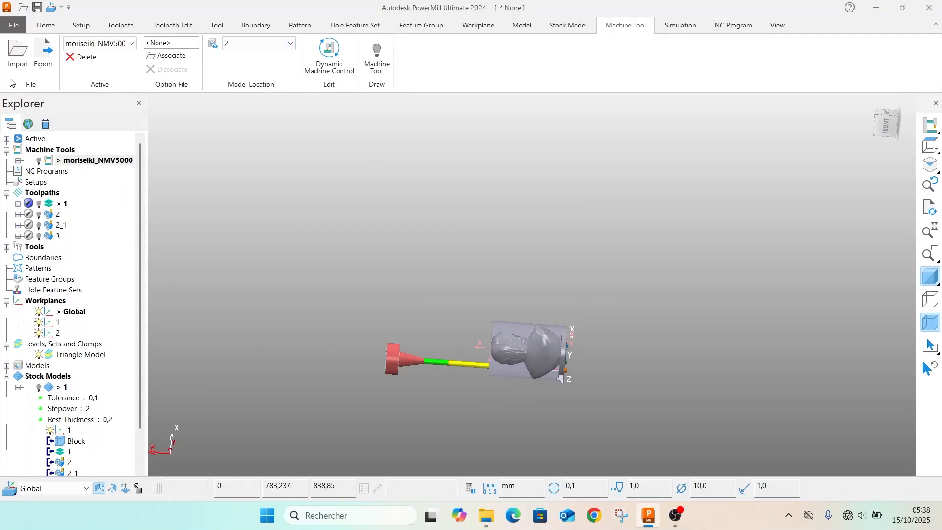
pyautogui.click(38, 161)
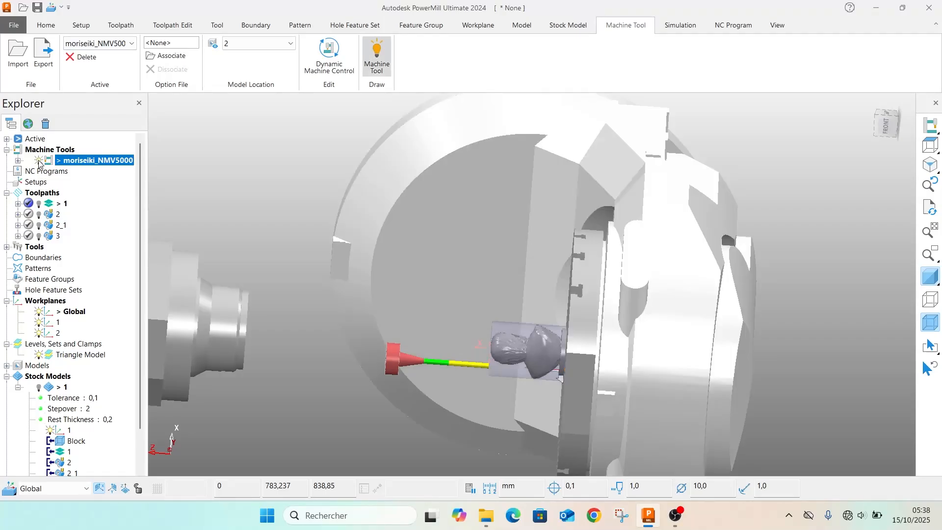
# Load toolpath 1 for simulation from its start and view the spindle and bust together on the machine table
pyautogui.moveTo(434, 321); pyautogui.dragTo(709, 395, button='middle')
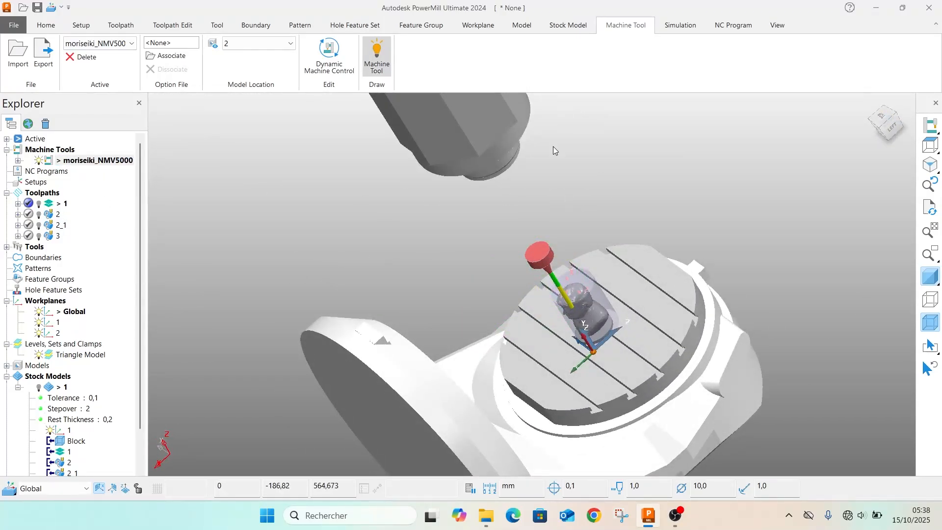
pyautogui.rightClick(62, 203)
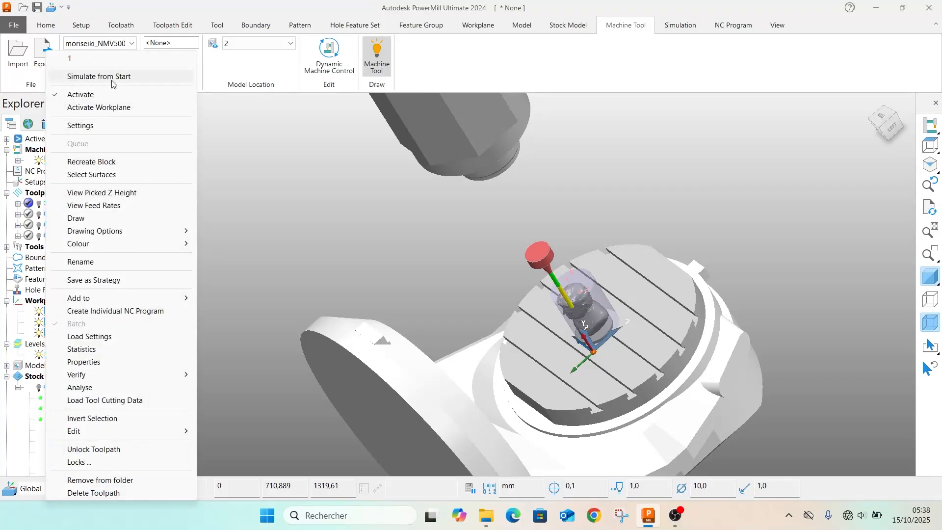
pyautogui.click(111, 81)
pyautogui.scroll(-3, 603, 199)
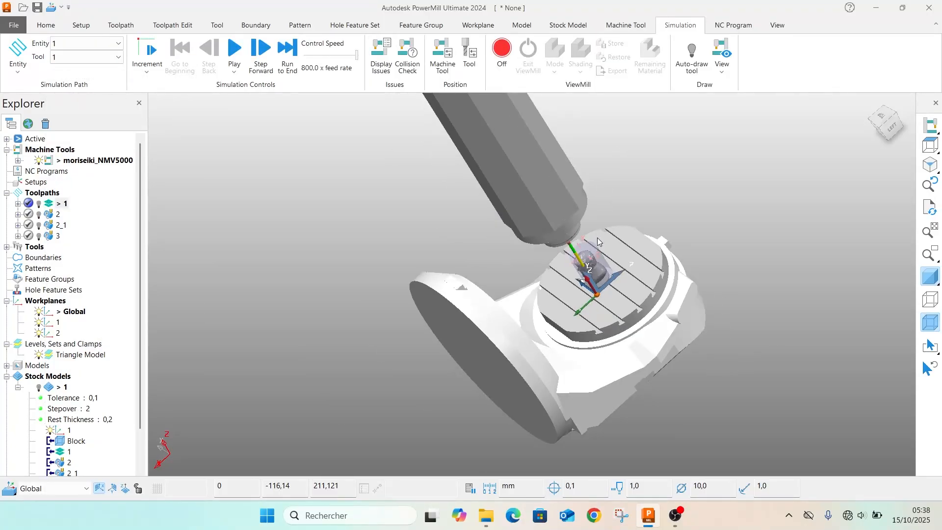
pyautogui.scroll(-1, 596, 237)
pyautogui.moveTo(592, 233); pyautogui.dragTo(404, 234, button='middle')
pyautogui.scroll(2, 404, 234)
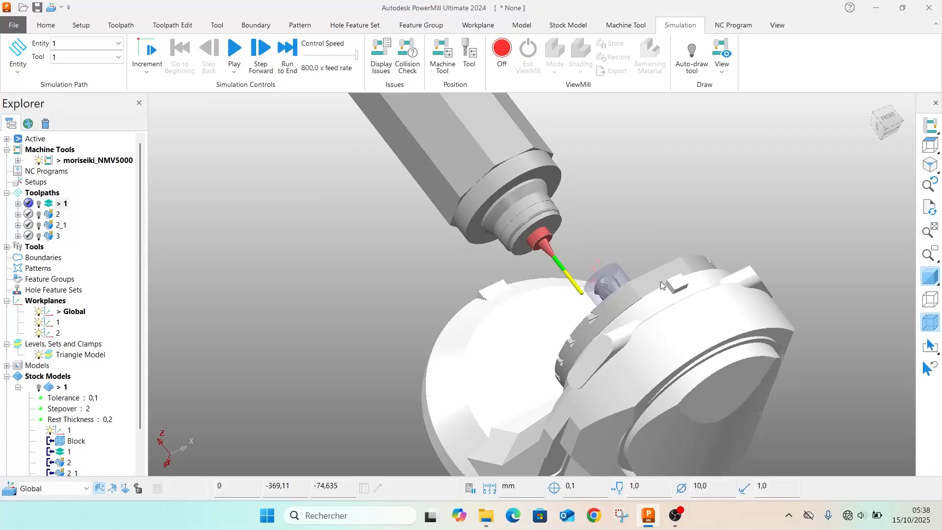
pyautogui.moveTo(645, 237); pyautogui.dragTo(684, 325, button='middle')
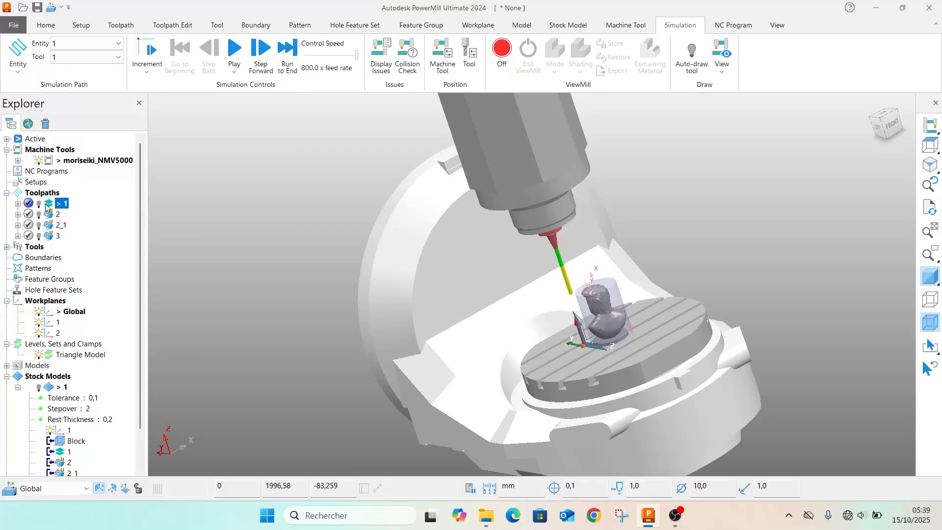
# Turn on ViewMill material removal and play toolpath 1's machine simulation, raising the control speed to 500 times the feed rate
pyautogui.rightClick(46, 207)
pyautogui.click(503, 51)
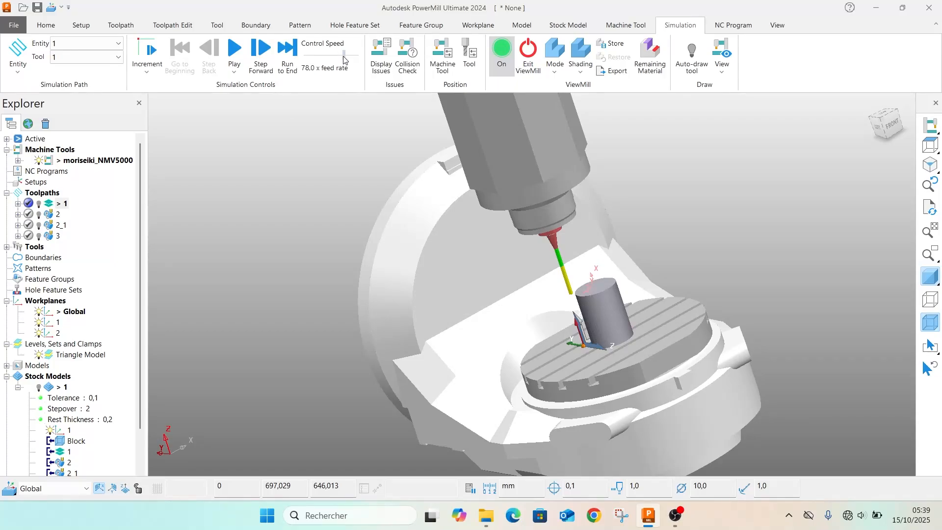
pyautogui.click(235, 57)
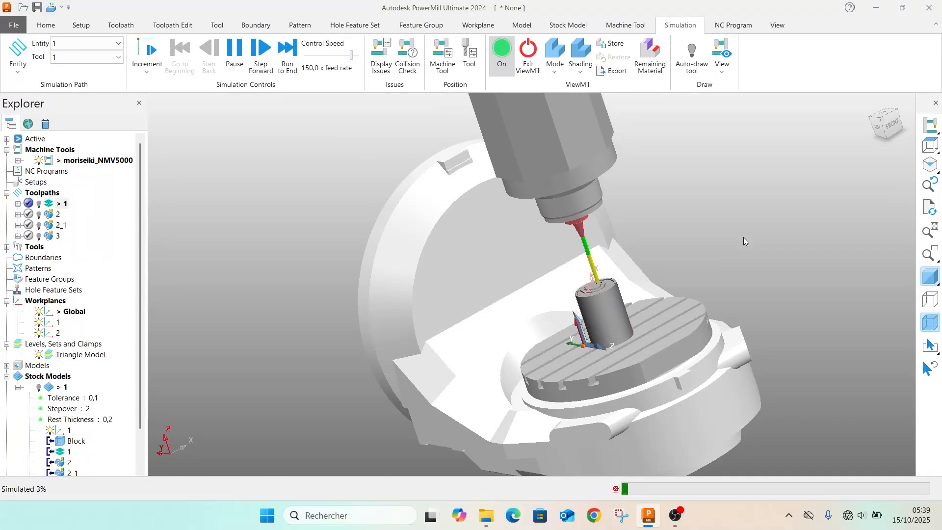
pyautogui.scroll(5, 519, 399)
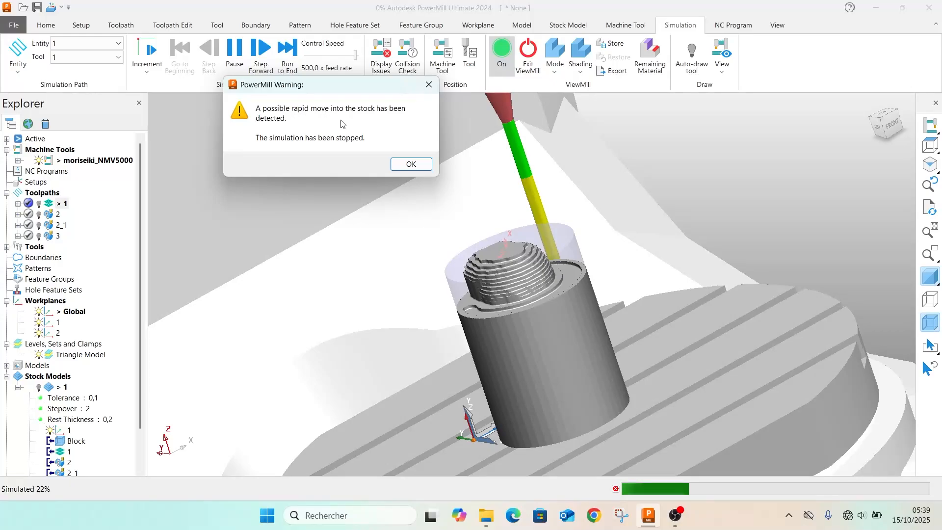
# Dismiss the rapid-move warning and resume toolpath 1's simulation through to its end
pyautogui.click(410, 166)
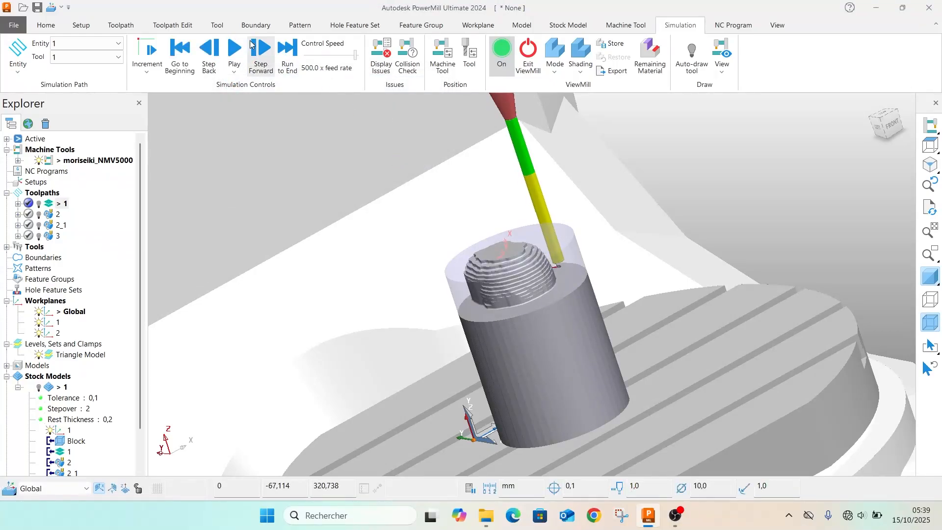
pyautogui.click(234, 46)
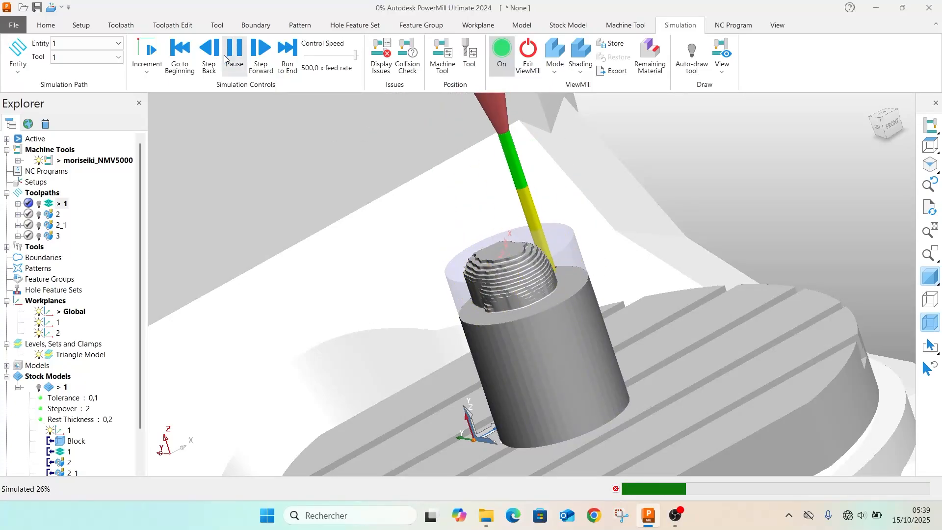
pyautogui.scroll(2, 588, 269)
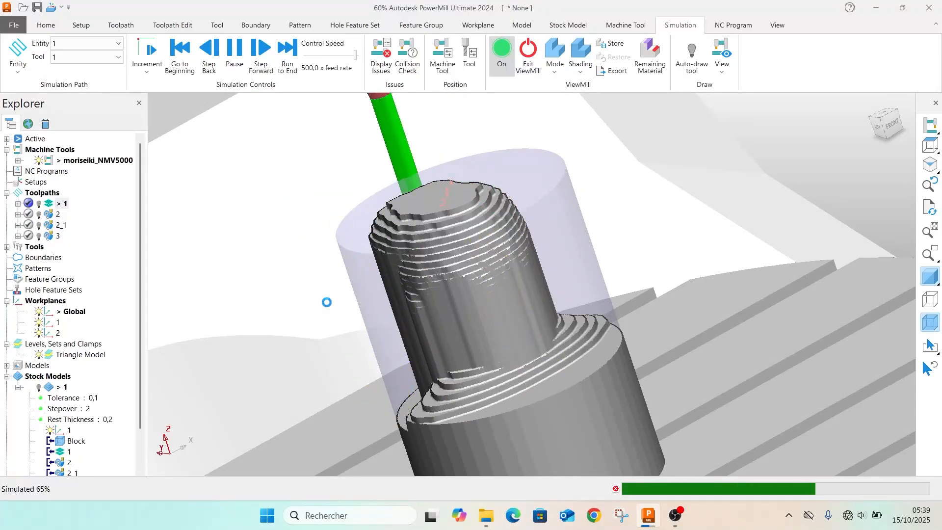
pyautogui.scroll(-2, 275, 339)
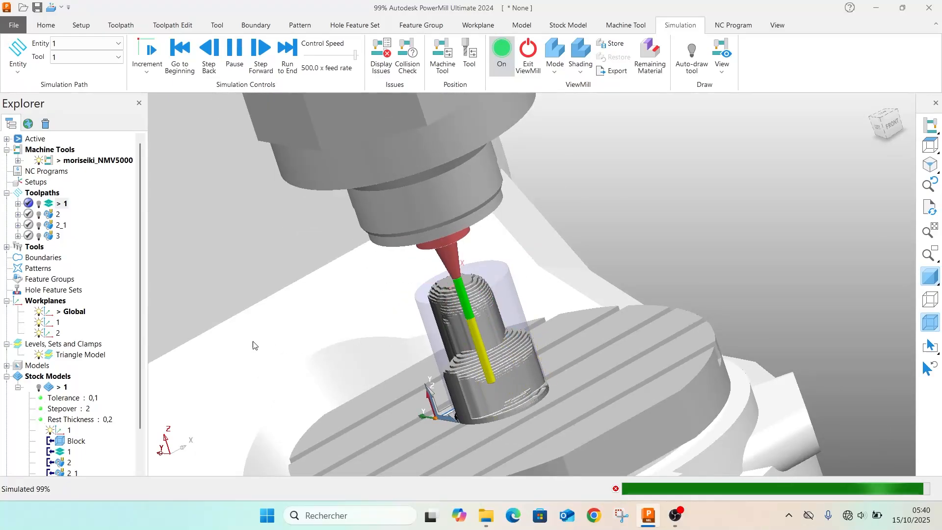
# Simulate toolpath 2 from its start to its end at 500 times the feed rate and inspect the roughed bust
pyautogui.rightClick(48, 217)
pyautogui.click(97, 76)
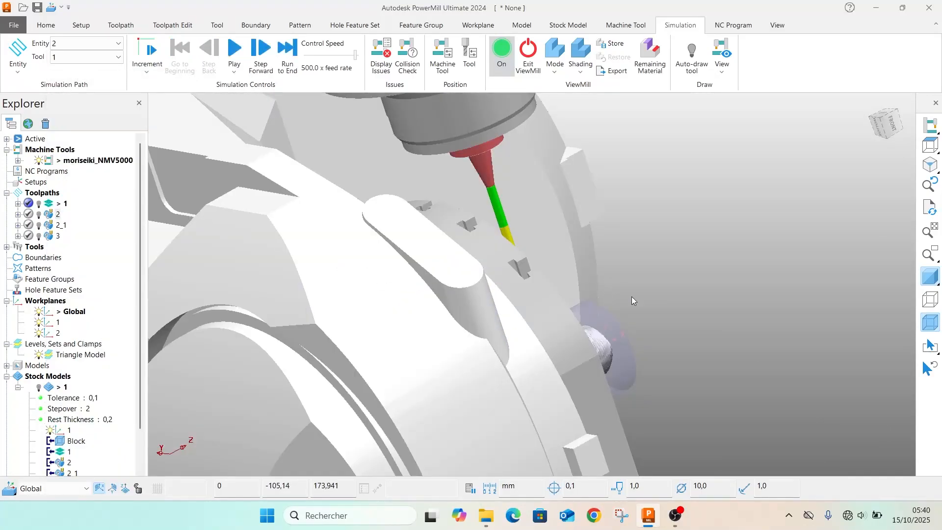
pyautogui.scroll(-2, 631, 297)
pyautogui.moveTo(586, 239); pyautogui.dragTo(387, 323, button='middle')
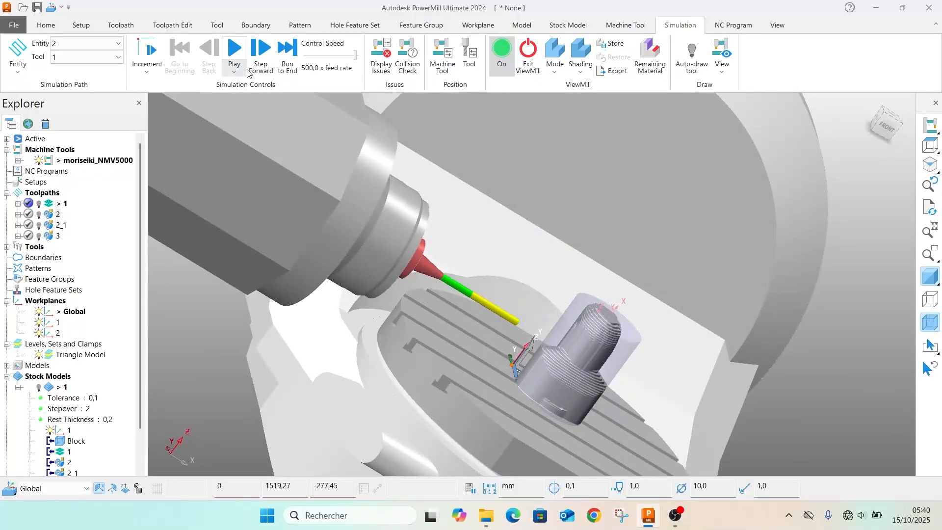
pyautogui.click(235, 49)
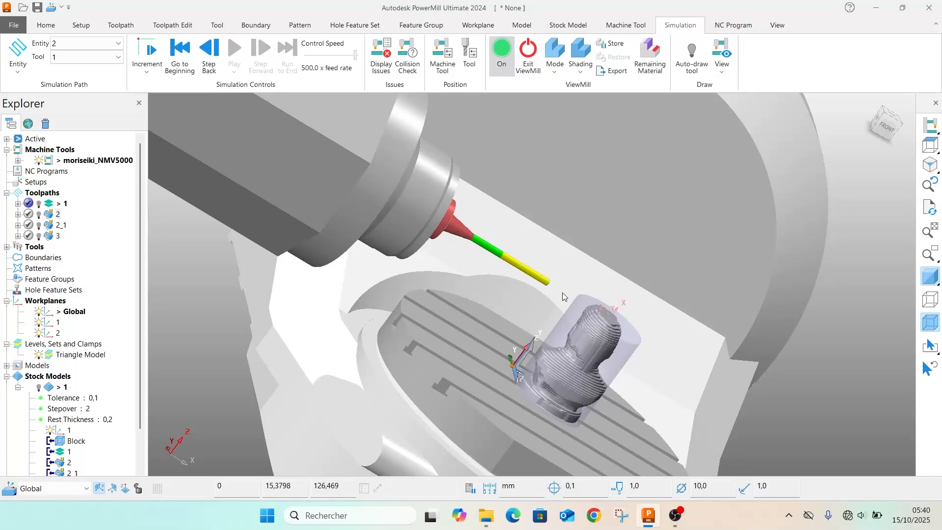
pyautogui.scroll(4, 589, 299)
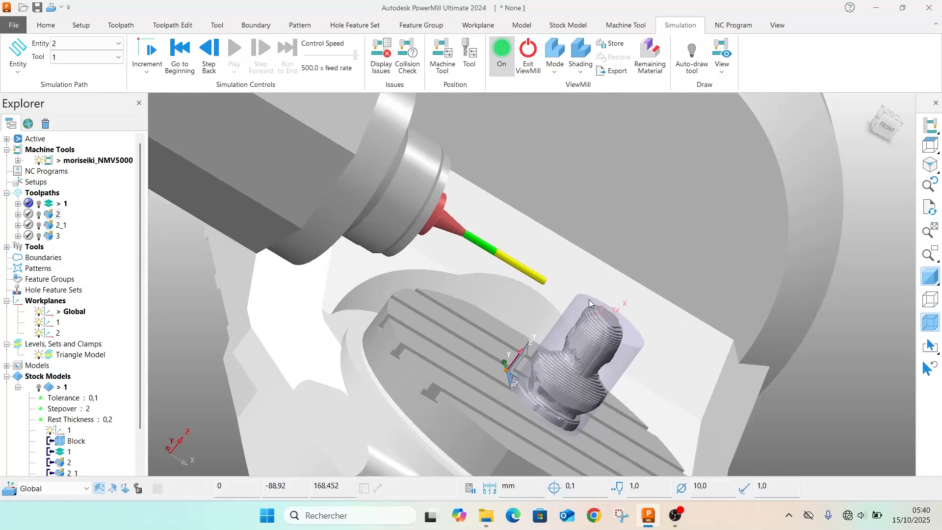
pyautogui.moveTo(545, 314); pyautogui.dragTo(451, 325, button='middle')
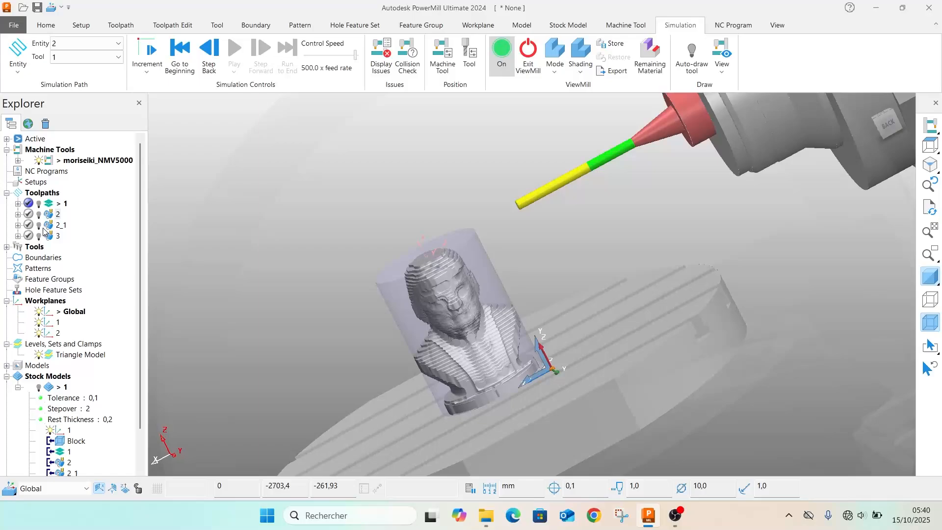
# Load toolpath 2_1 for simulation, activate it, and play it from the beginning to its end at 110 times the feed rate
pyautogui.moveTo(42, 231)
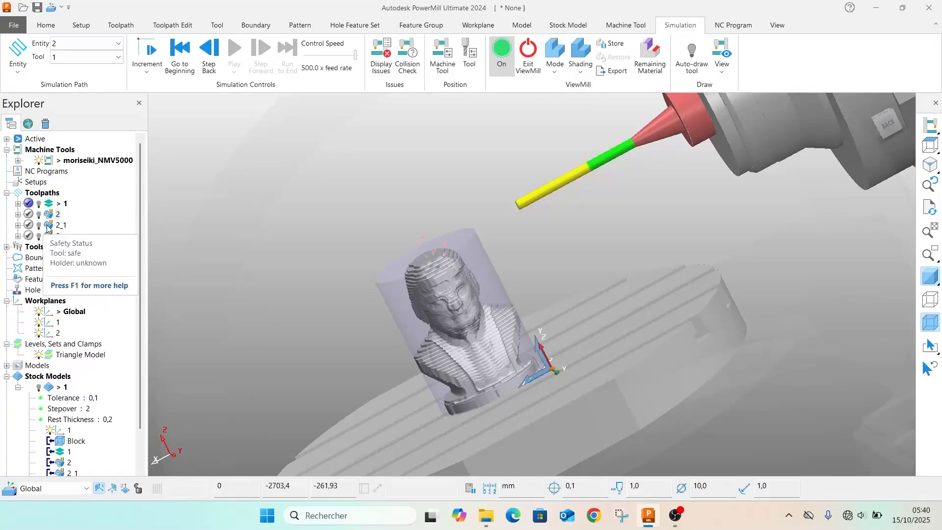
pyautogui.rightClick(48, 228)
pyautogui.click(114, 76)
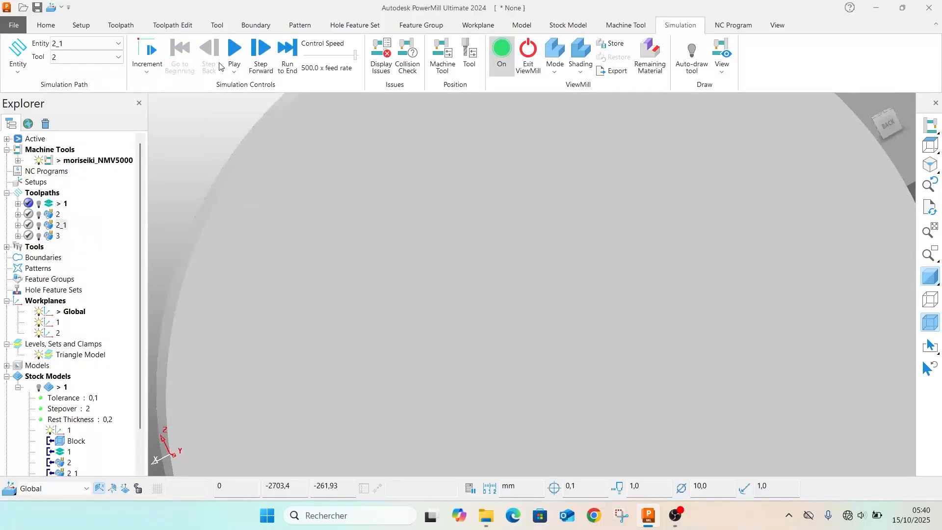
pyautogui.click(234, 51)
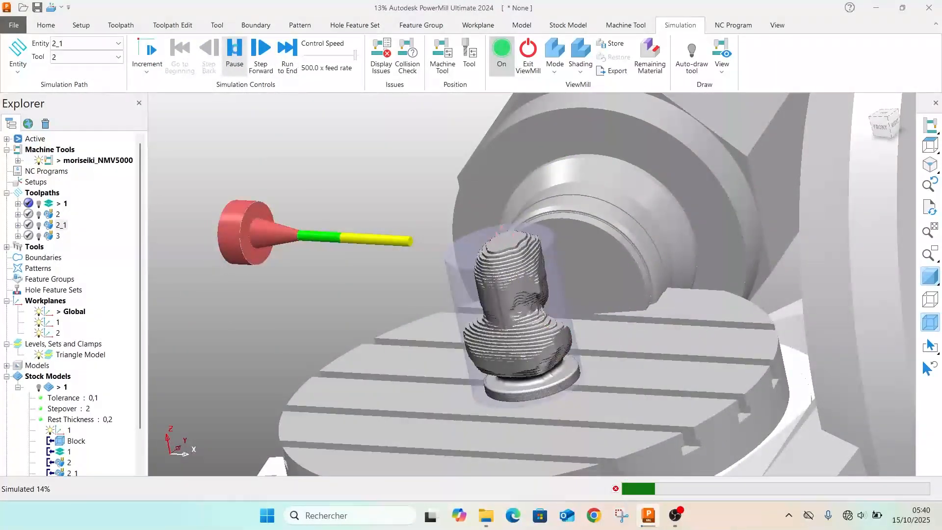
pyautogui.click(234, 51)
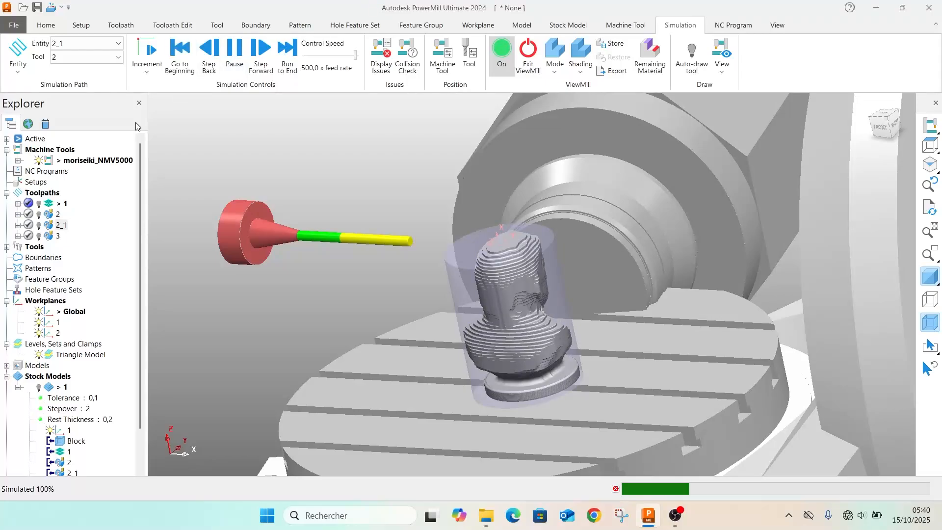
pyautogui.doubleClick(49, 228)
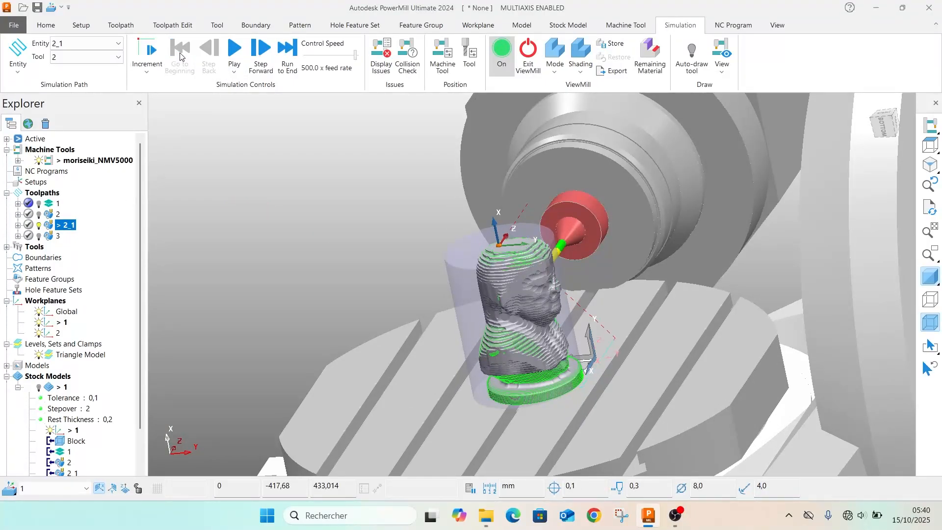
pyautogui.click(224, 50)
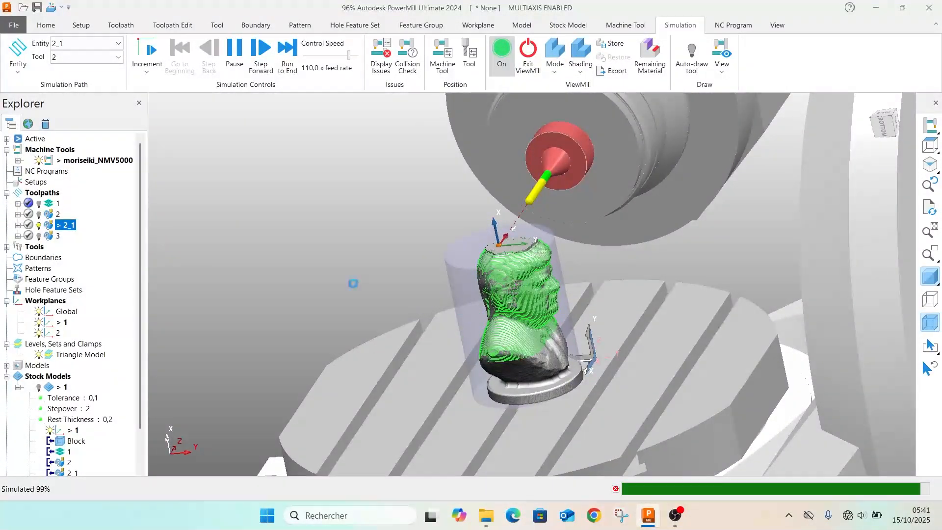
# Examine the surface left by toolpath 2_1 on the bust's face, hair and flat top from several angles
pyautogui.scroll(4, 539, 263)
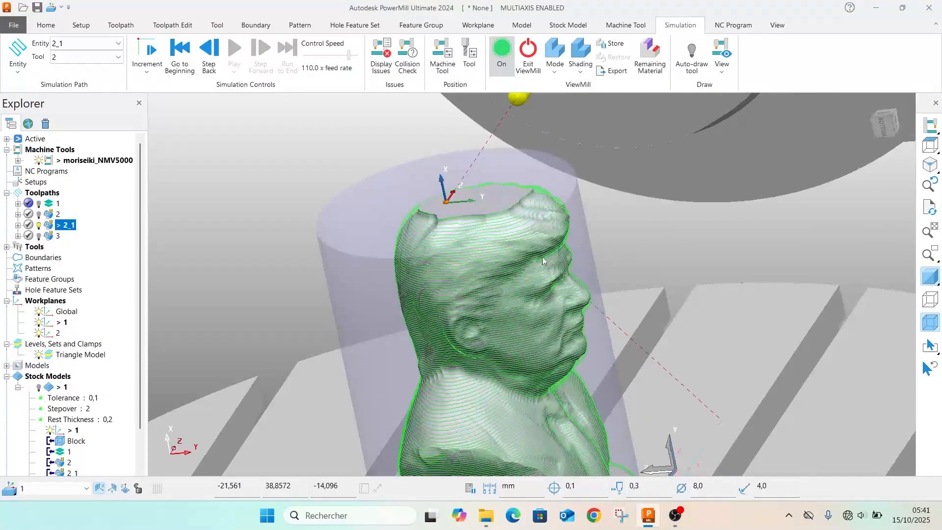
pyautogui.moveTo(545, 238); pyautogui.dragTo(487, 212, button='middle')
pyautogui.scroll(-2, 577, 343)
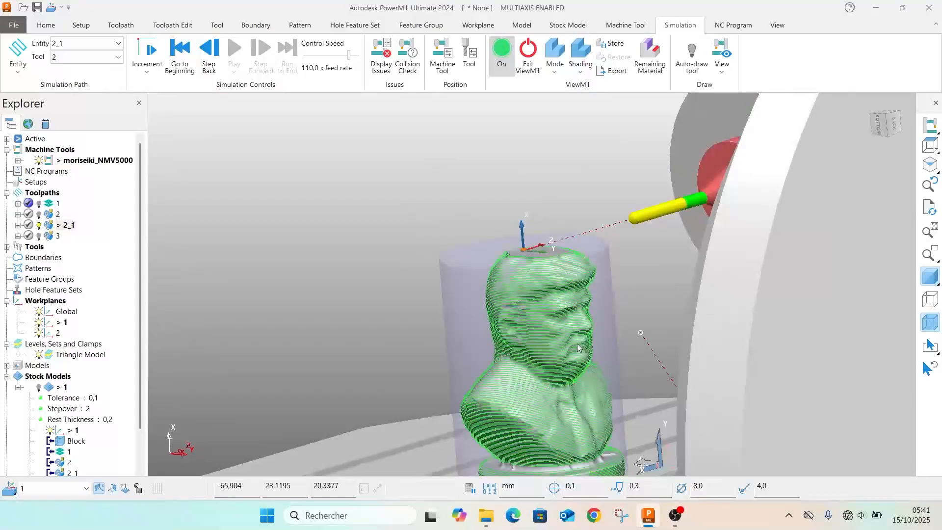
pyautogui.scroll(6, 574, 325)
pyautogui.scroll(-6, 577, 312)
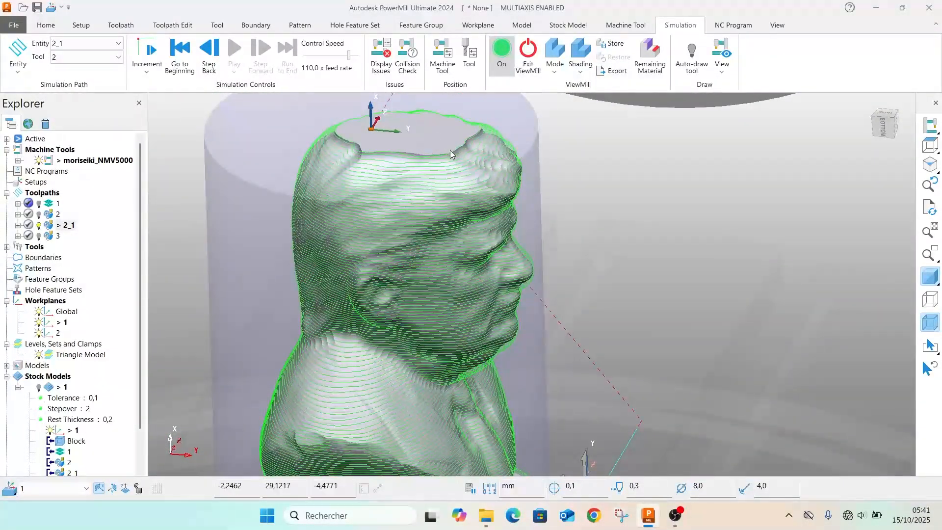
pyautogui.scroll(-2, 449, 150)
pyautogui.scroll(4, 446, 155)
pyautogui.scroll(-3, 388, 157)
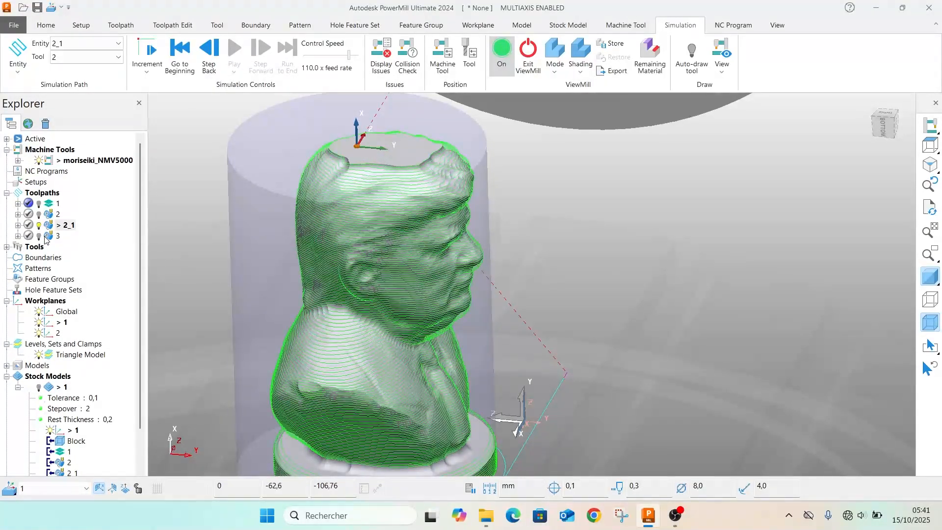
# Hide toolpath 2_1's drawn path and simulate finishing toolpath 3 from start to end at 110 times the feed rate
pyautogui.rightClick(45, 238)
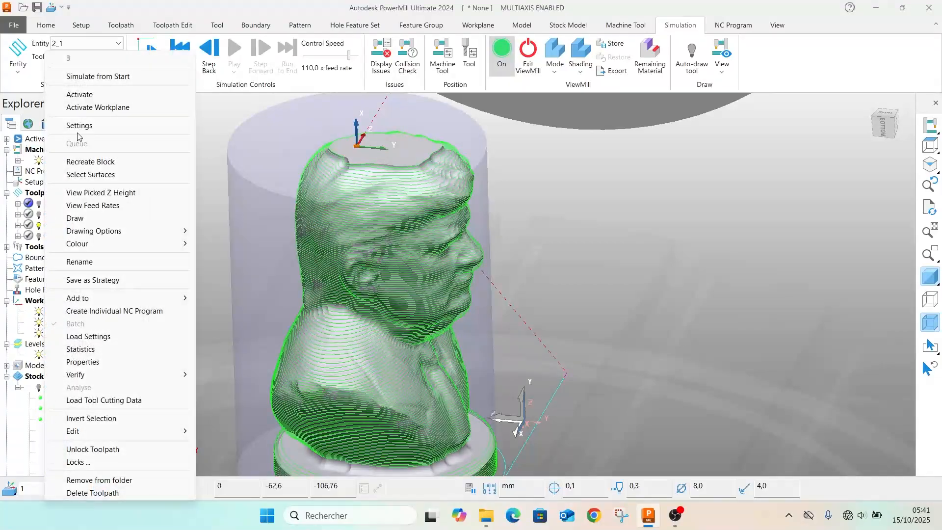
pyautogui.click(118, 80)
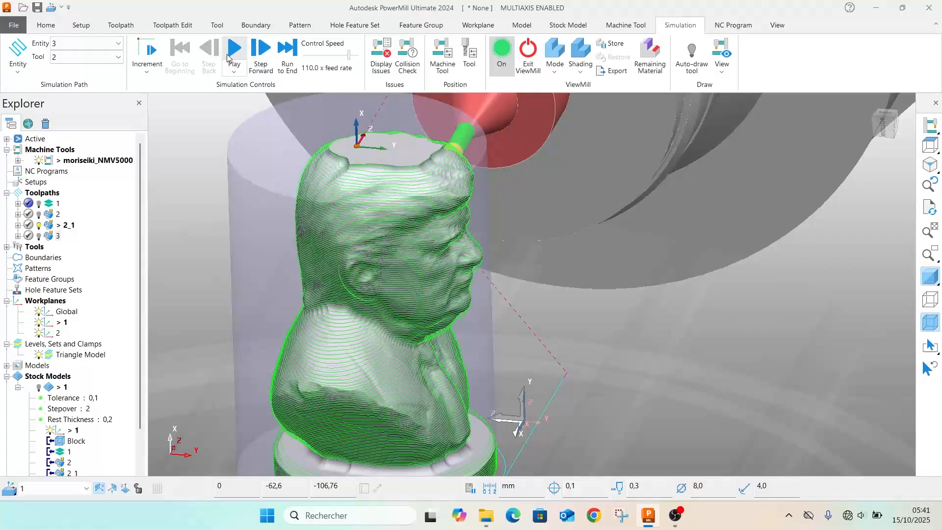
pyautogui.click(245, 51)
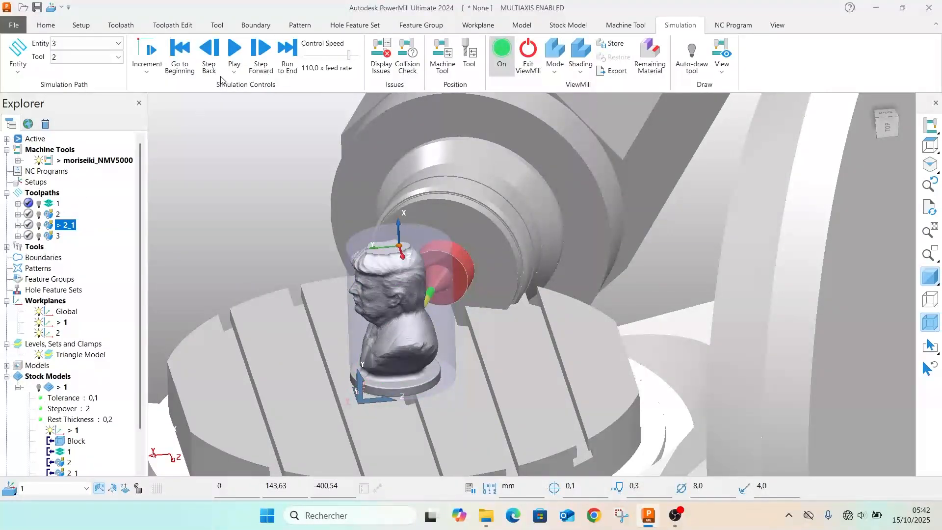
pyautogui.click(230, 48)
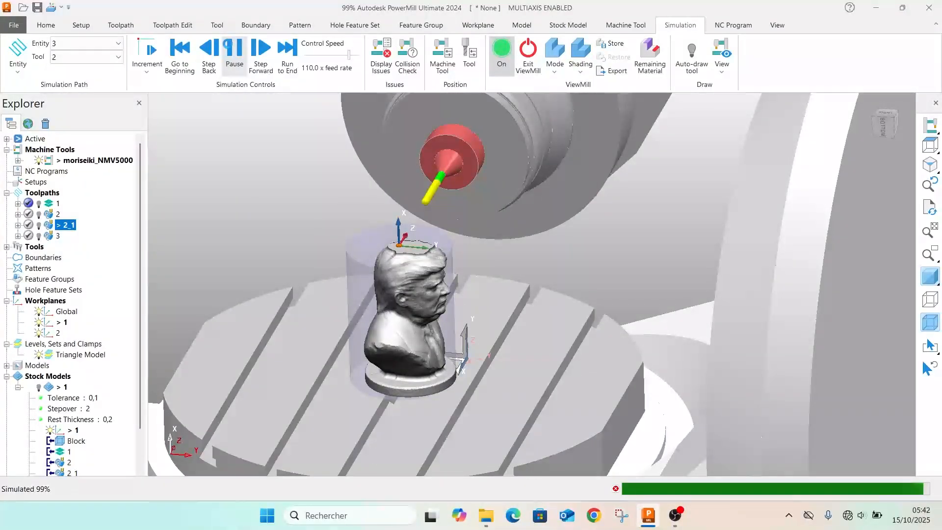
# Inspect the finished bust's face, hair, shoulders and base close up from the side and front
pyautogui.scroll(6, 432, 303)
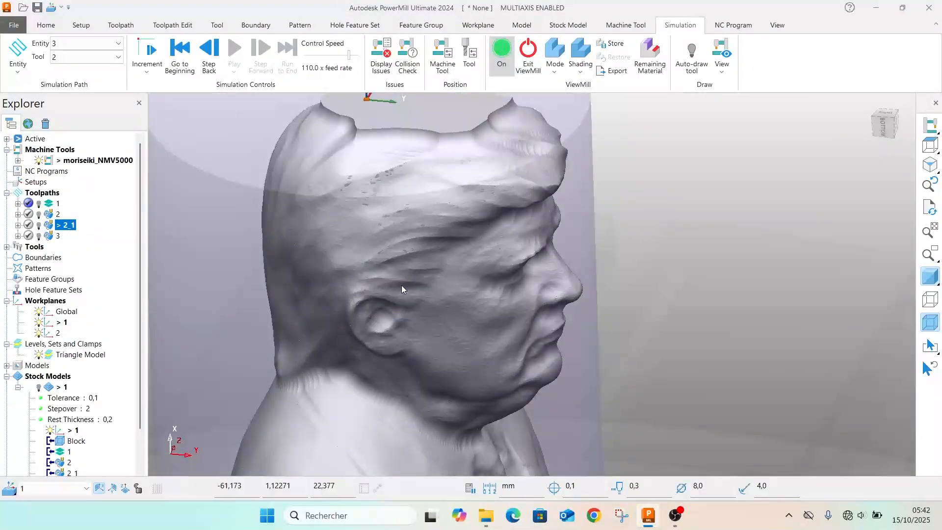
pyautogui.moveTo(395, 309); pyautogui.dragTo(121, 220, button='middle')
pyautogui.scroll(4, 609, 348)
pyautogui.moveTo(607, 246); pyautogui.dragTo(323, 250, button='middle')
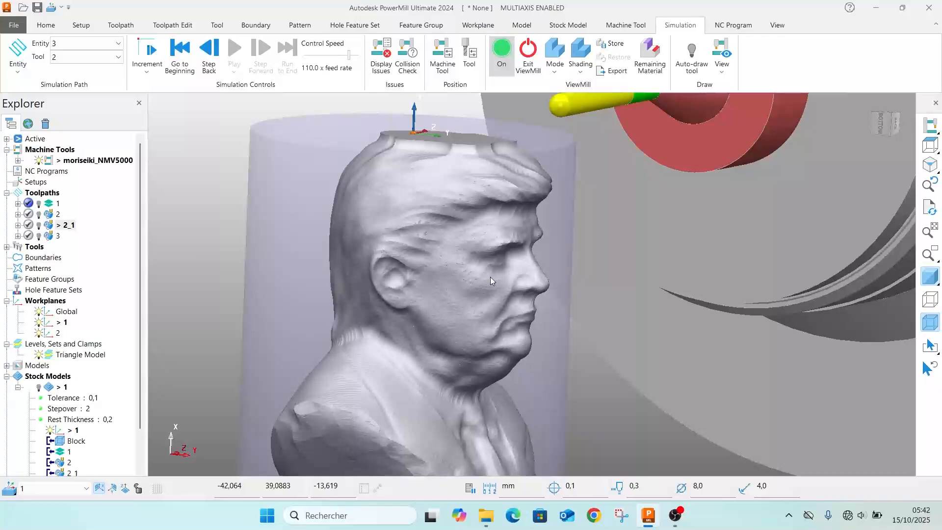
pyautogui.scroll(3, 490, 276)
pyautogui.moveTo(518, 271); pyautogui.dragTo(469, 279, button='middle')
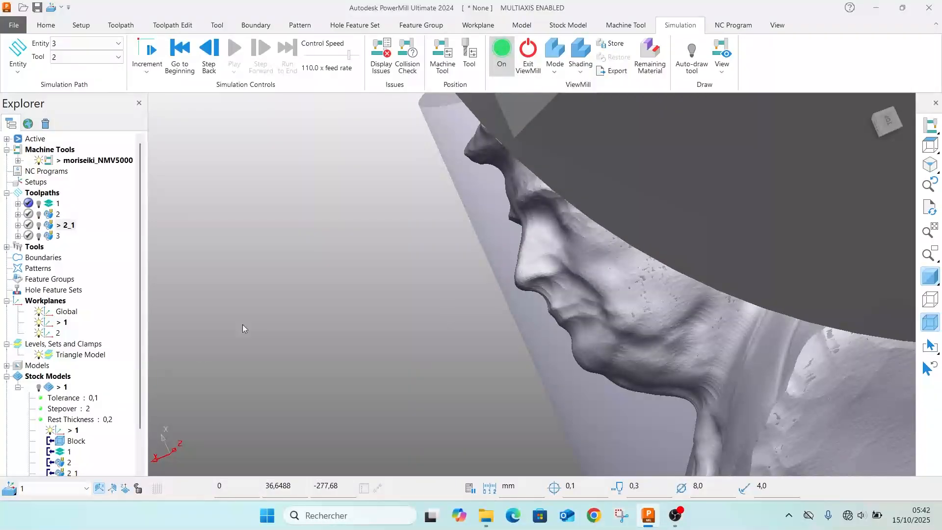
pyautogui.moveTo(554, 249); pyautogui.dragTo(577, 225, button='middle')
pyautogui.scroll(-5, 578, 225)
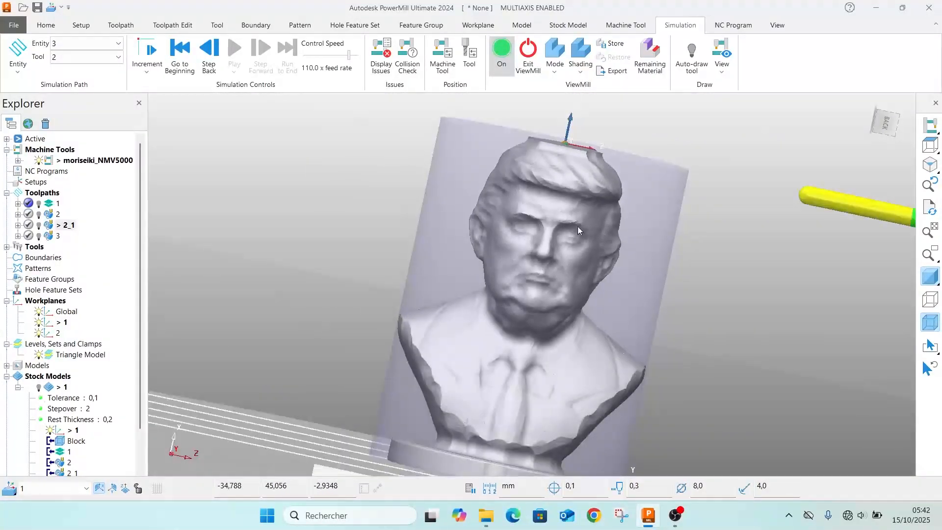
pyautogui.moveTo(466, 225); pyautogui.dragTo(505, 227, button='middle')
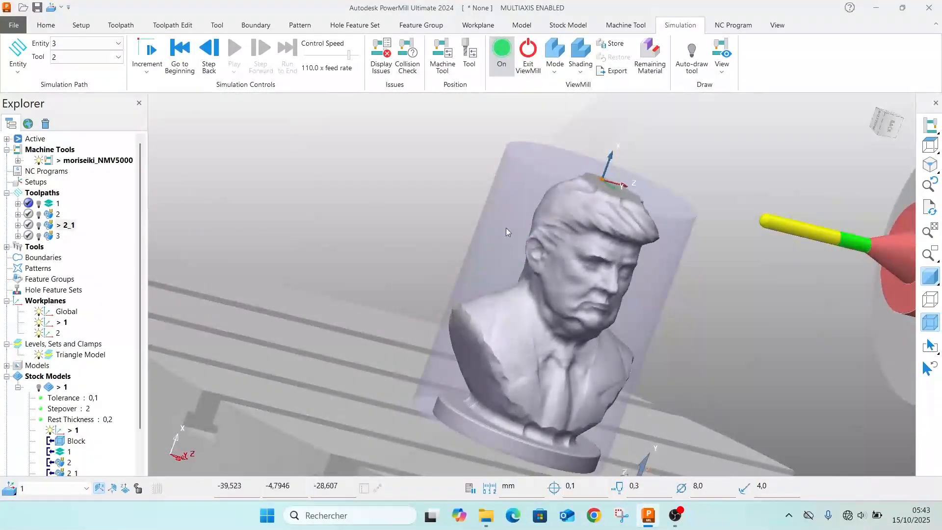